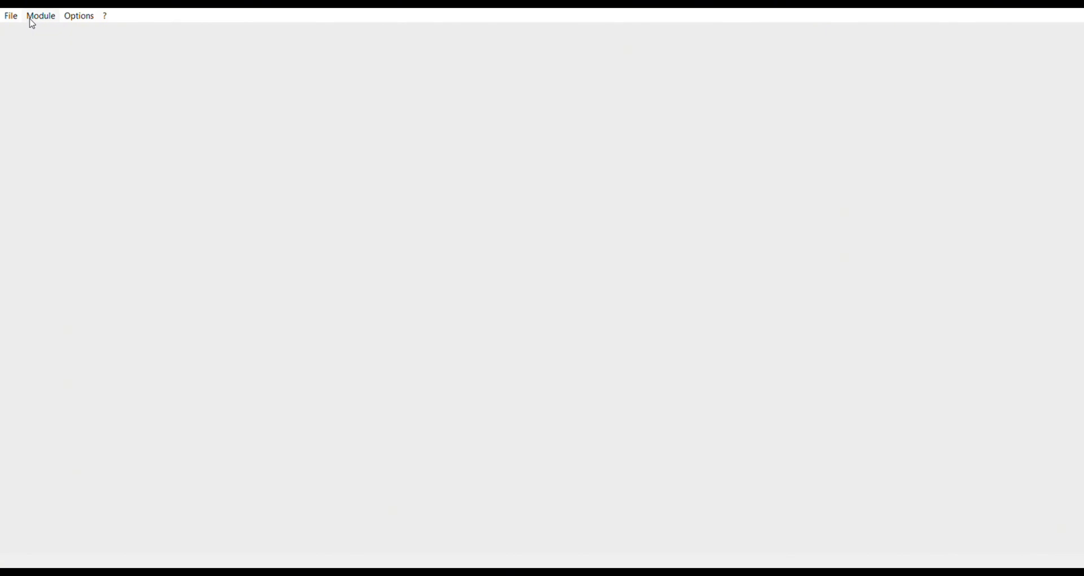
- Look through the direct foil design and direct foil analysis modules for NACA 4412, and open the wing and plane design module
{"action": "left_click", "coordinate": [49, 52]}
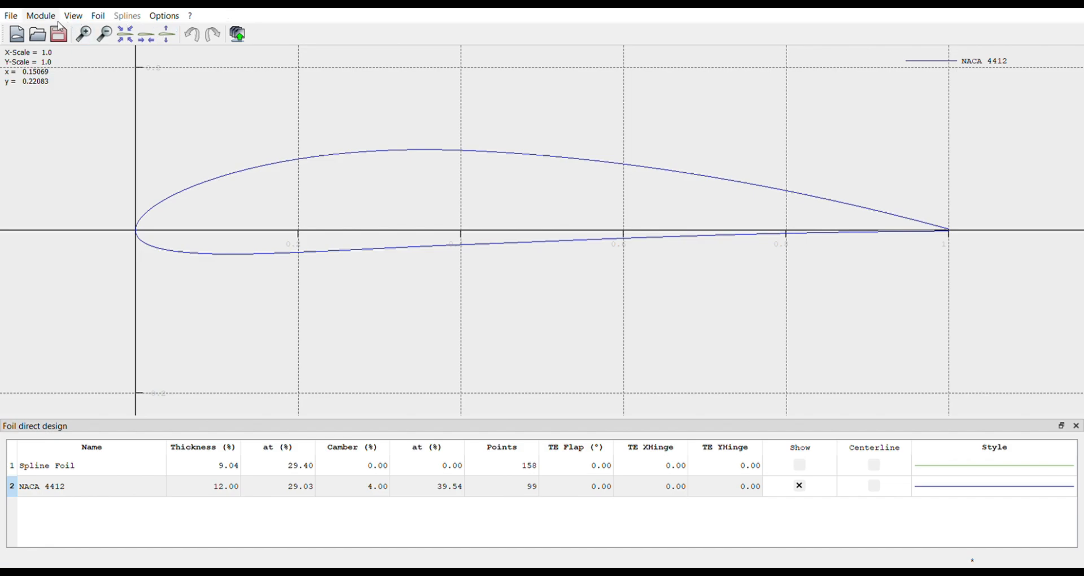
{"action": "left_click", "coordinate": [61, 24]}
{"action": "left_click", "coordinate": [64, 82]}
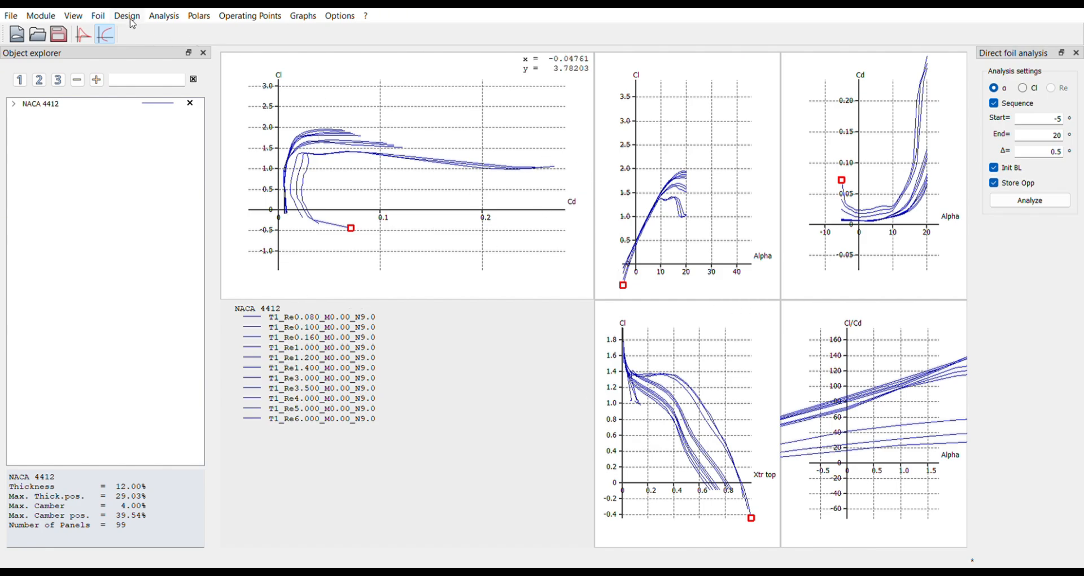
{"action": "left_click", "coordinate": [50, 22]}
{"action": "left_click", "coordinate": [70, 96]}
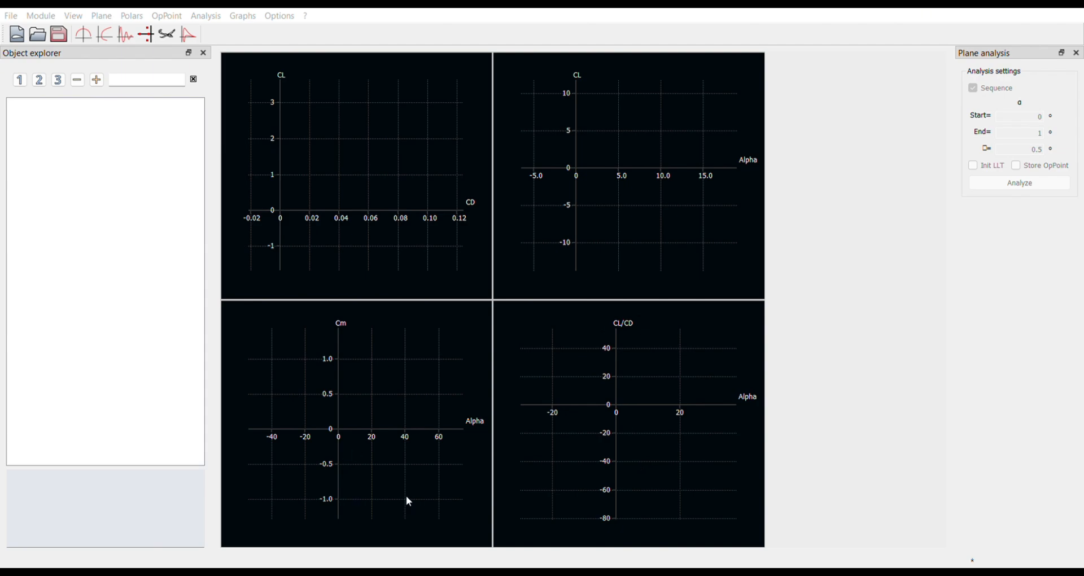
- Show the Taper Ar=12 plane in 3D and run its T1-30.0 m/s-LLT analysis from -5° to 20° in 1° steps
{"action": "left_click", "coordinate": [83, 104]}
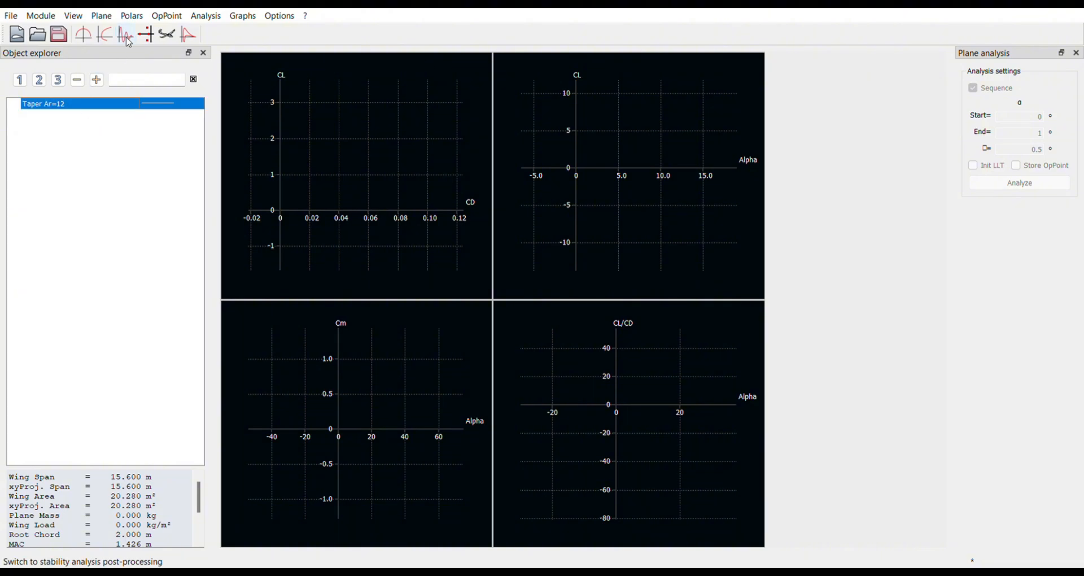
{"action": "left_click", "coordinate": [170, 37]}
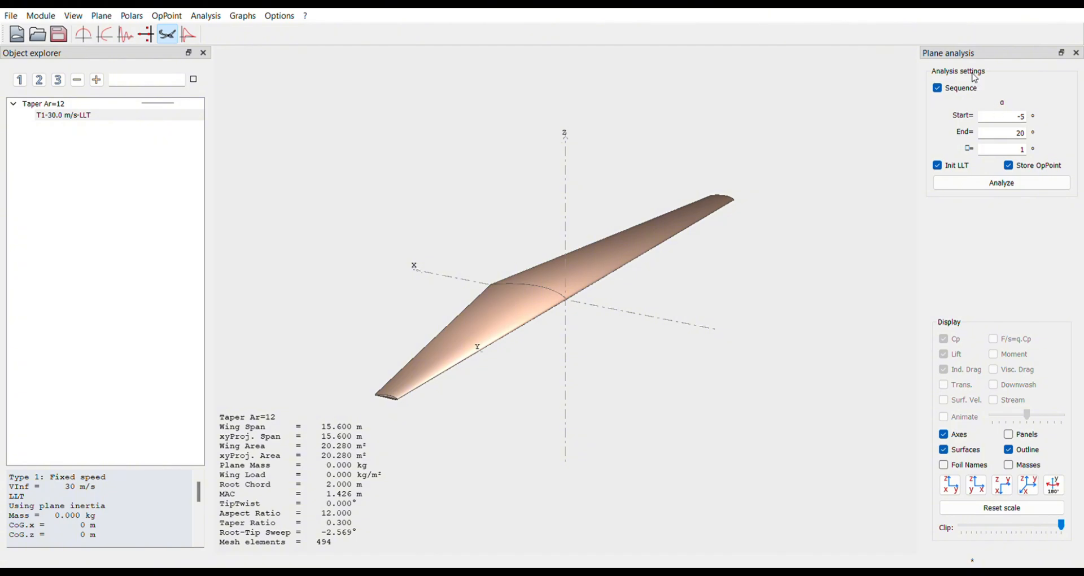
{"action": "left_click", "coordinate": [999, 183]}
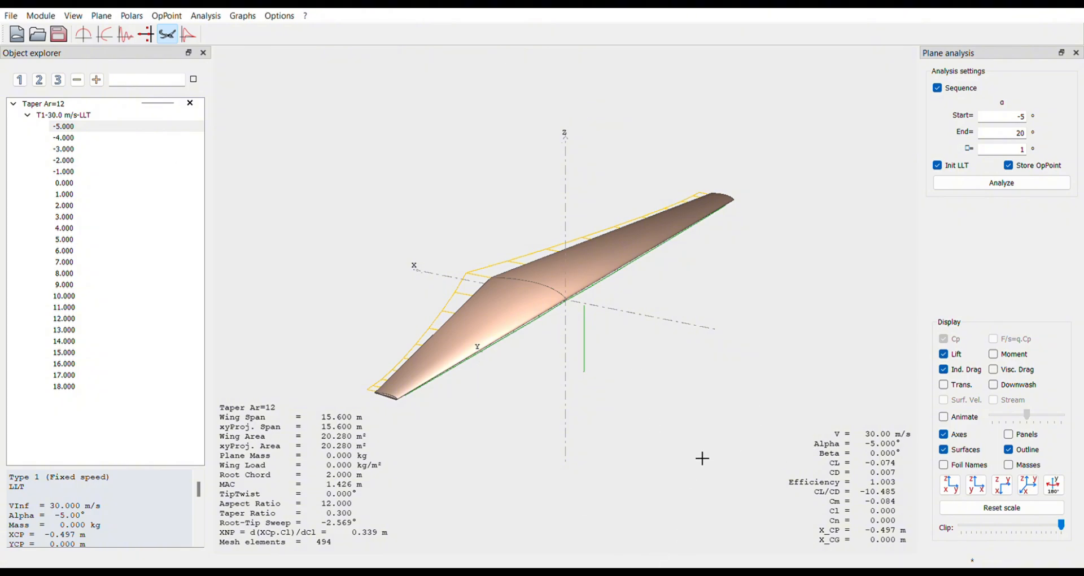
- Examine the wing's lift and induced drag distributions at successive angles of attack, from -5° up to 17° and back to -4°
{"action": "left_click", "coordinate": [70, 129]}
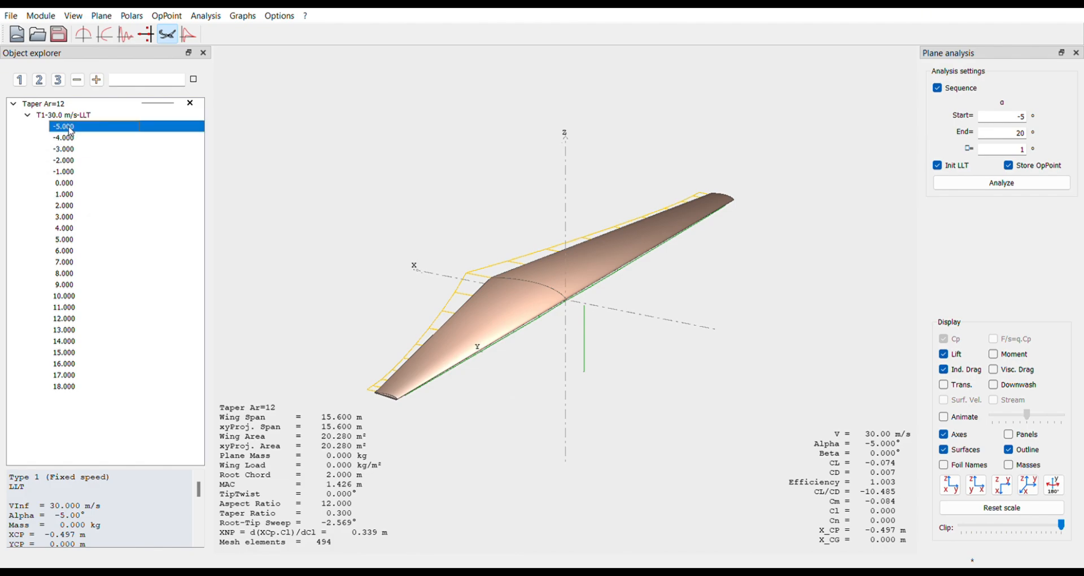
{"action": "key", "text": "Down"}
{"action": "key", "text": "Down"}
{"action": "key", "text": "Down"}
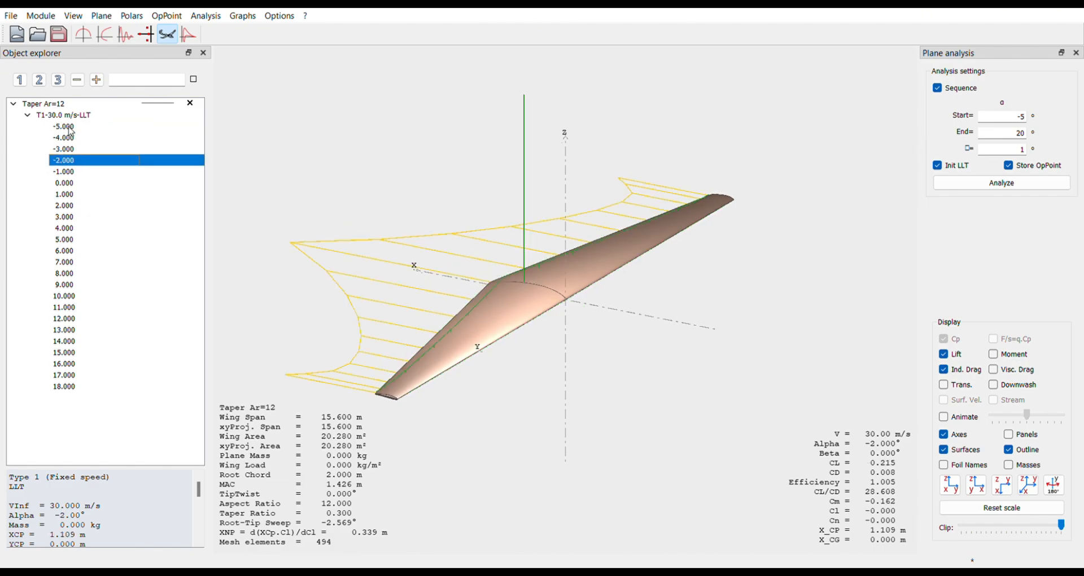
{"action": "key", "text": "Down"}
{"action": "key", "text": "Down"}
{"action": "key", "text": "Down"}
{"action": "key", "text": "Down"}
{"action": "key", "text": "Down"}
{"action": "key", "text": "Down"}
{"action": "key", "text": "Down"}
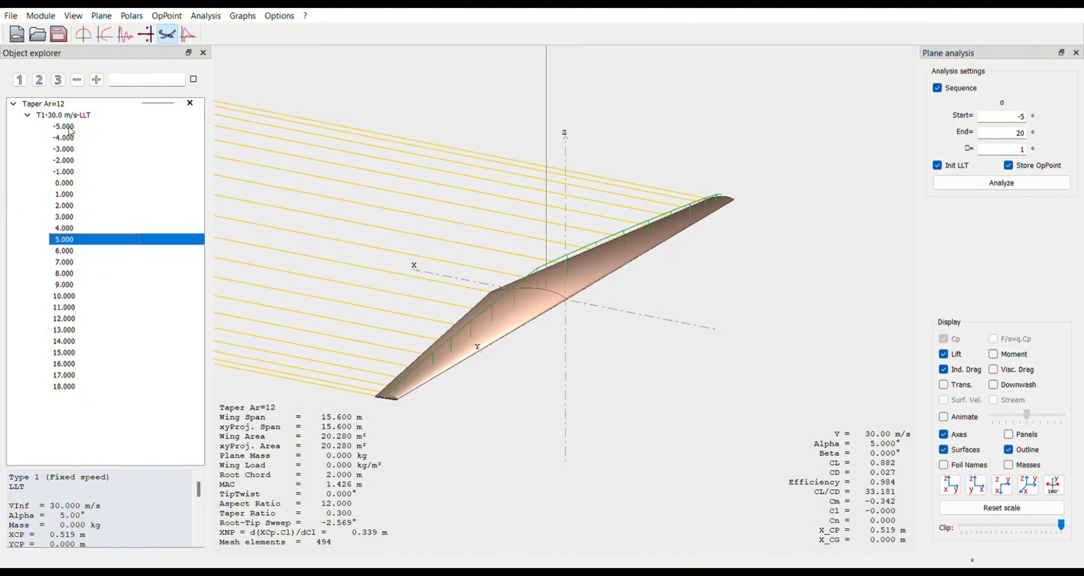
{"action": "key", "text": "Down"}
{"action": "key", "text": "Down"}
{"action": "key", "text": "Down"}
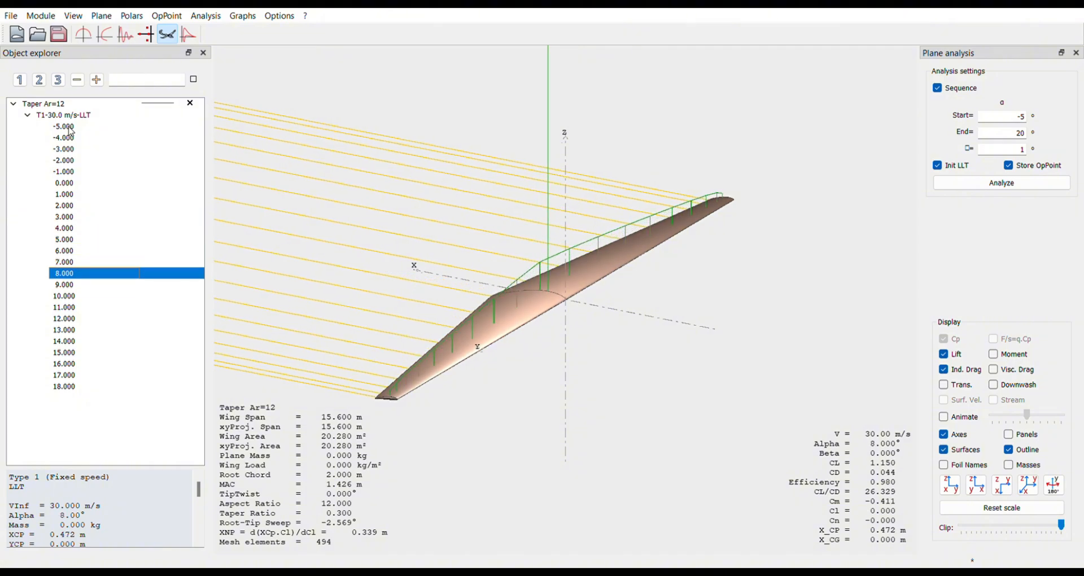
{"action": "key", "text": "Down"}
{"action": "key", "text": "Down"}
{"action": "key", "text": "Down"}
{"action": "key", "text": "Down"}
{"action": "key", "text": "Down"}
{"action": "key", "text": "Down"}
{"action": "key", "text": "Down"}
{"action": "key", "text": "Down"}
{"action": "key", "text": "Down"}
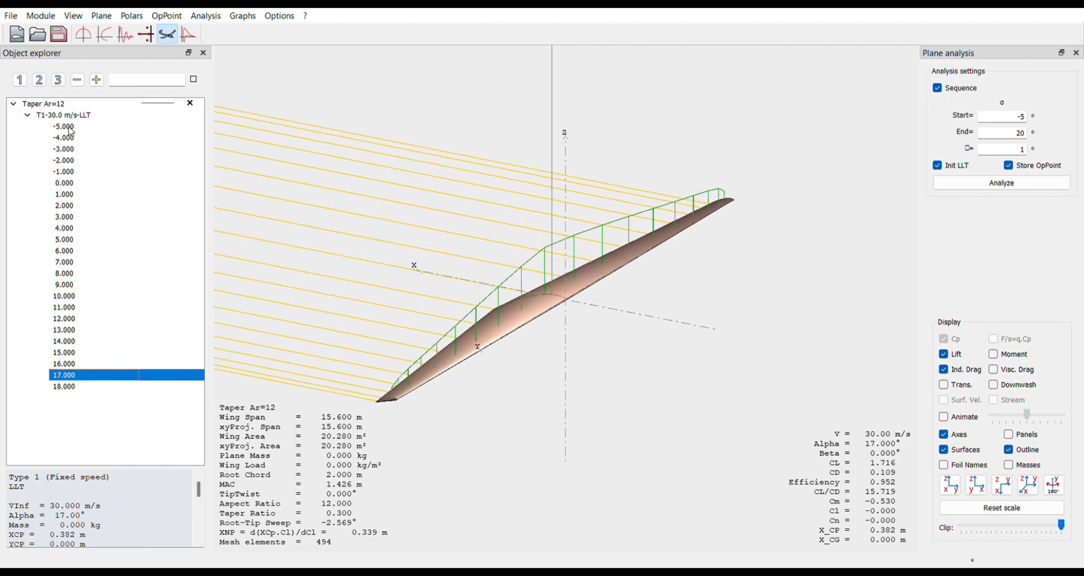
{"action": "key", "text": "Up"}
{"action": "key", "text": "Up"}
{"action": "key", "text": "Up"}
{"action": "key", "text": "Up"}
{"action": "key", "text": "Up"}
{"action": "key", "text": "Up"}
{"action": "key", "text": "Up"}
{"action": "key", "text": "Up"}
{"action": "key", "text": "Up"}
{"action": "key", "text": "Up"}
{"action": "key", "text": "Up"}
{"action": "key", "text": "Up"}
{"action": "key", "text": "Up"}
{"action": "key", "text": "Up"}
{"action": "key", "text": "Up"}
{"action": "key", "text": "Up"}
{"action": "key", "text": "Up"}
{"action": "key", "text": "Up"}
{"action": "key", "text": "Up"}
{"action": "key", "text": "Up"}
{"action": "key", "text": "Up"}
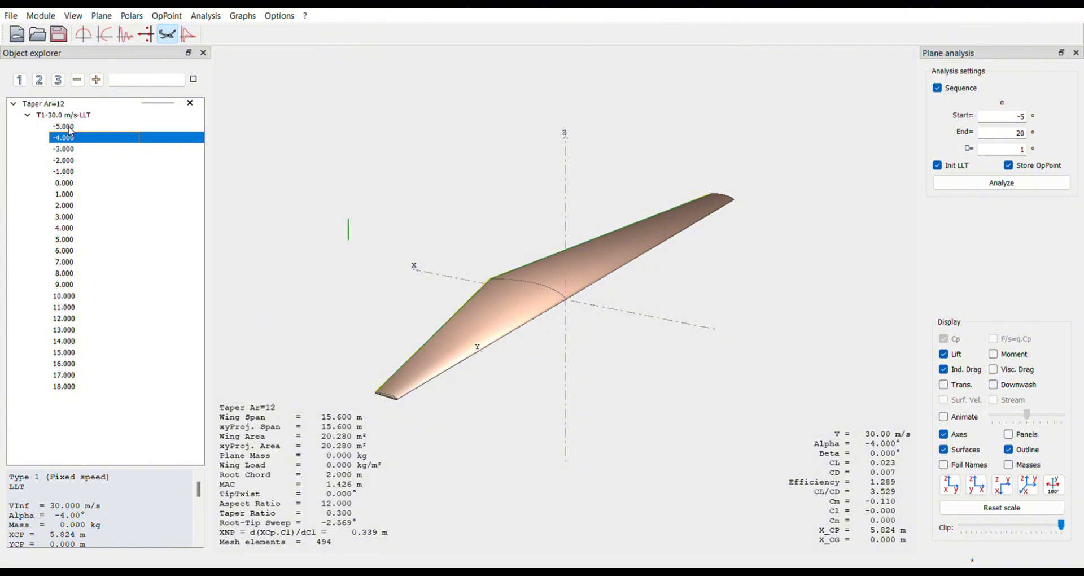
- Display the T1-30.0 m/s-LLT polar graphs and enlarge the CL and CL/CD versus alpha curves
{"action": "left_click", "coordinate": [103, 36]}
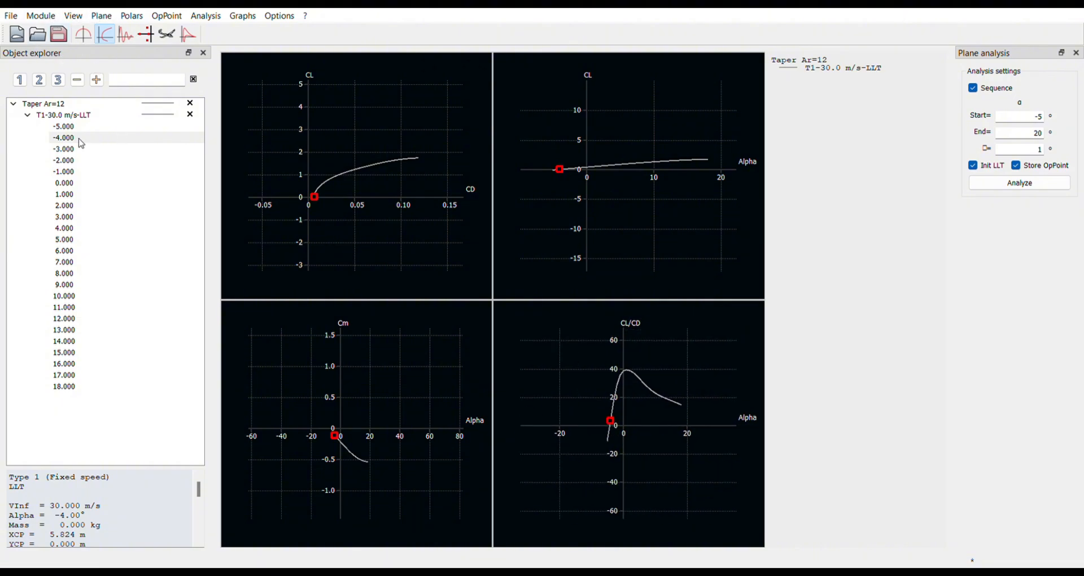
{"action": "left_click", "coordinate": [63, 116]}
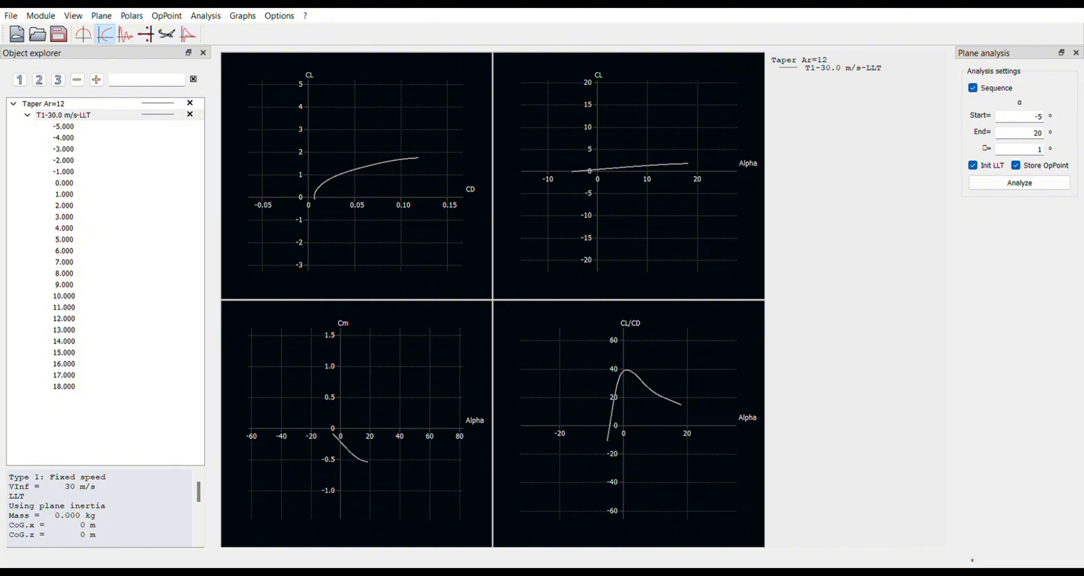
{"action": "scroll", "coordinate": [629, 176], "scroll_direction": "up", "scroll_amount": 5}
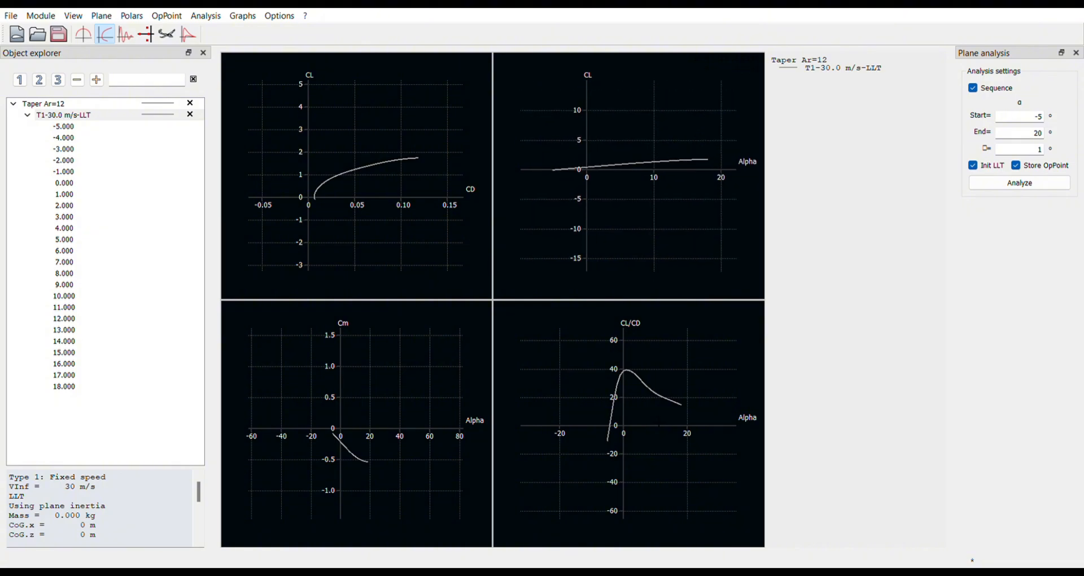
{"action": "scroll", "coordinate": [628, 424], "scroll_direction": "up", "scroll_amount": 4}
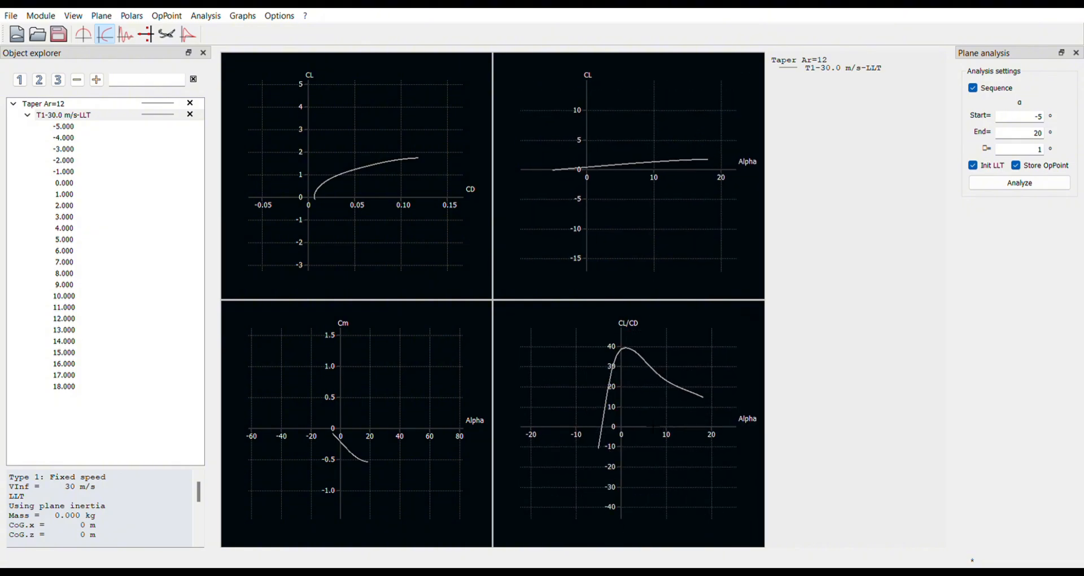
{"action": "scroll", "coordinate": [629, 176], "scroll_direction": "up", "scroll_amount": 5}
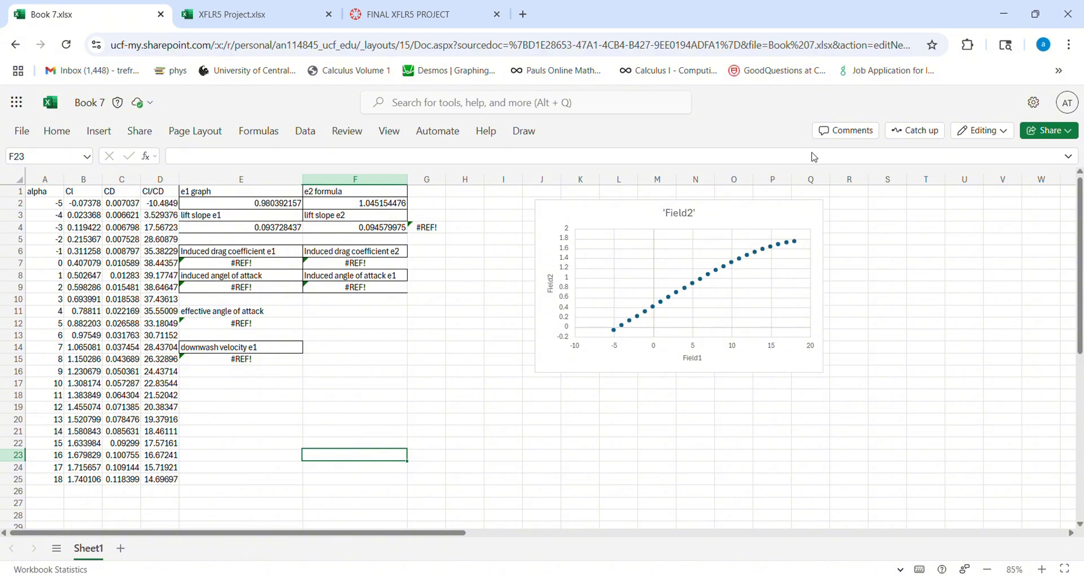
- In the Book 7 workbook in Excel, move the 'Field2' scatter chart next to the results table, starting at column G
{"action": "left_click", "coordinate": [552, 410]}
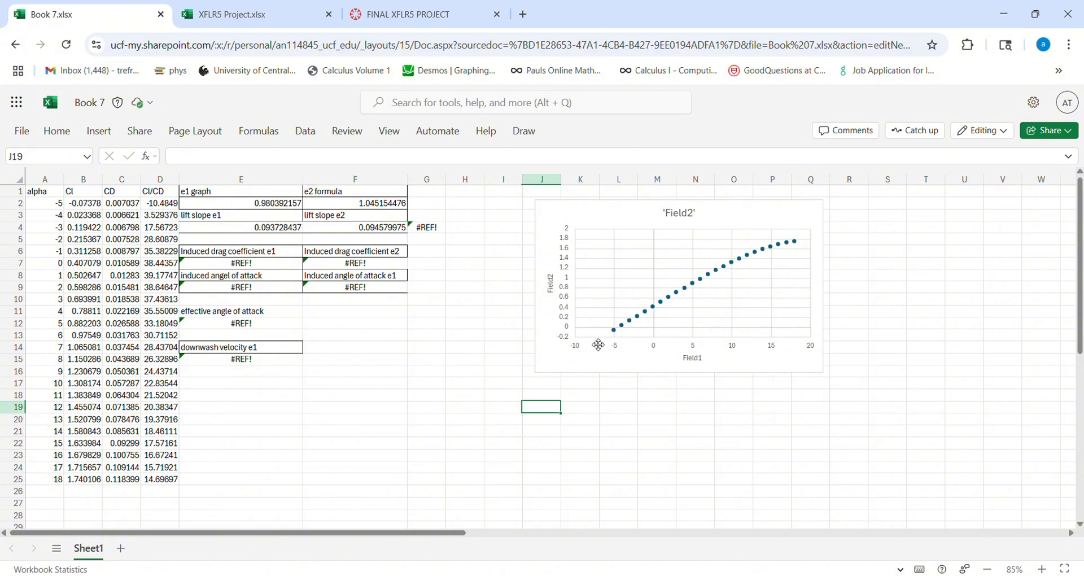
{"action": "left_click_drag", "start_coordinate": [608, 229], "coordinate": [460, 204]}
{"action": "left_click", "coordinate": [503, 419]}
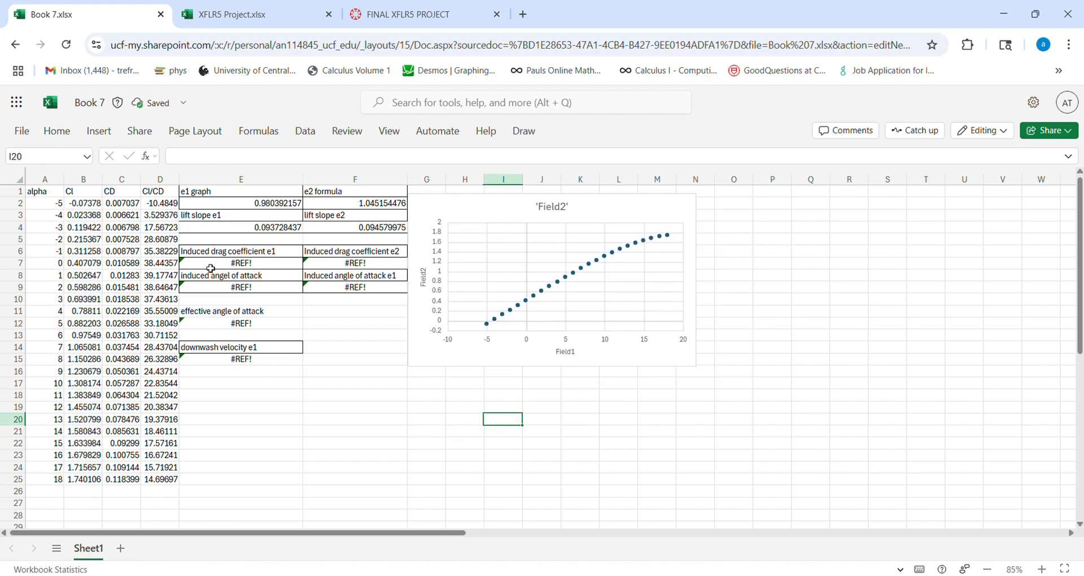
- Insert a recommended scatter chart of CD (C2:C25) against alpha (A2:A25) and place it below the 'Field2' chart
{"action": "left_click_drag", "start_coordinate": [54, 205], "coordinate": [45, 480]}
{"action": "left_click_drag", "start_coordinate": [128, 205], "coordinate": [133, 480], "text": "ctrl"}
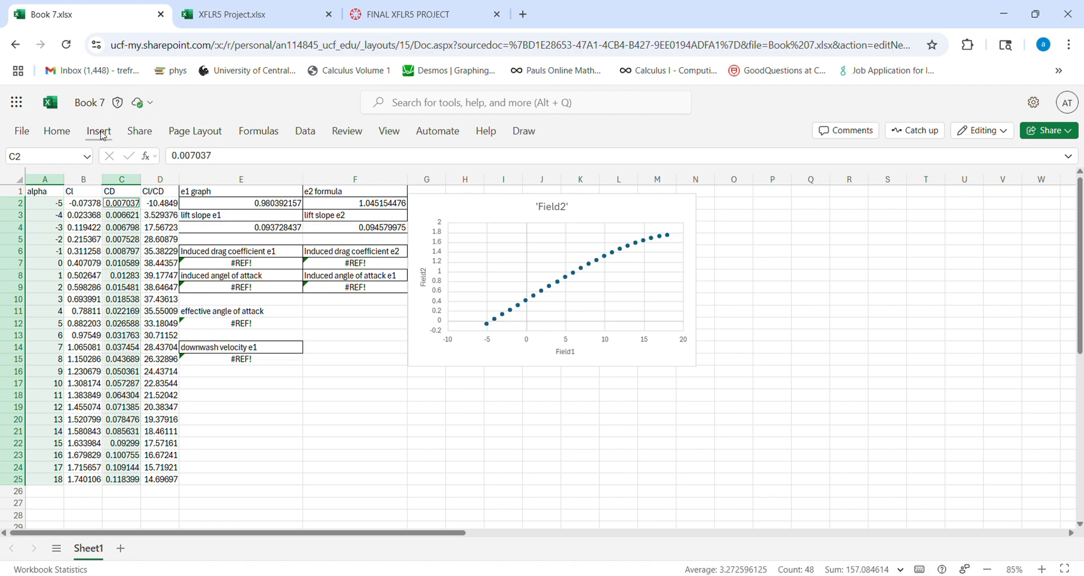
{"action": "left_click", "coordinate": [99, 131]}
{"action": "left_click", "coordinate": [302, 175]}
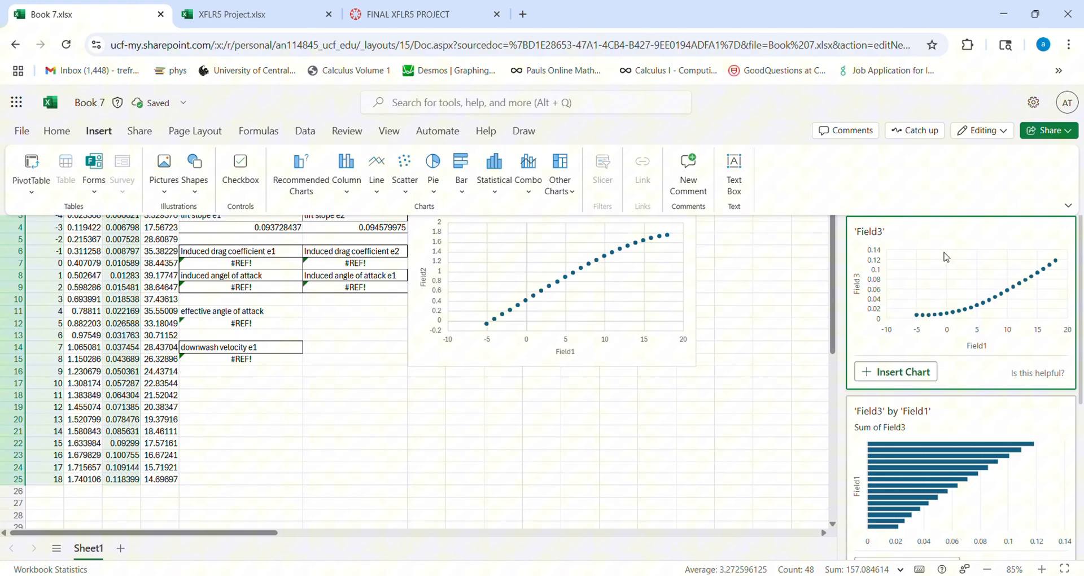
{"action": "left_click", "coordinate": [902, 371]}
{"action": "left_click_drag", "start_coordinate": [463, 406], "coordinate": [658, 383]}
{"action": "left_click", "coordinate": [1066, 187]}
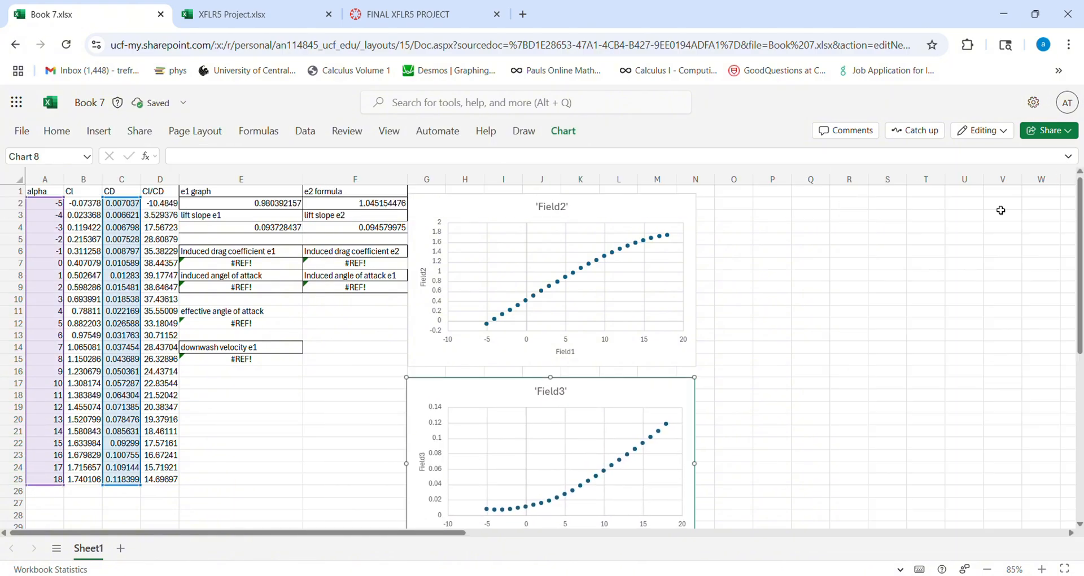
- Insert a recommended line chart of CD against Cl from the range B2:C25
{"action": "scroll", "coordinate": [659, 276], "scroll_direction": "down", "scroll_amount": 4}
{"action": "scroll", "coordinate": [659, 276], "scroll_direction": "up", "scroll_amount": 4}
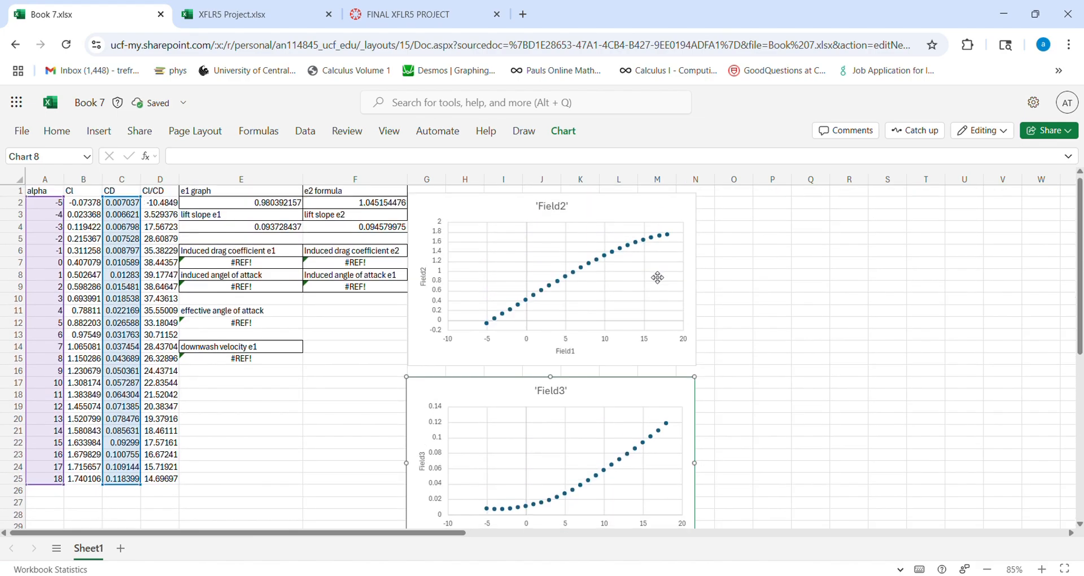
{"action": "left_click", "coordinate": [167, 205]}
{"action": "left_click", "coordinate": [83, 205]}
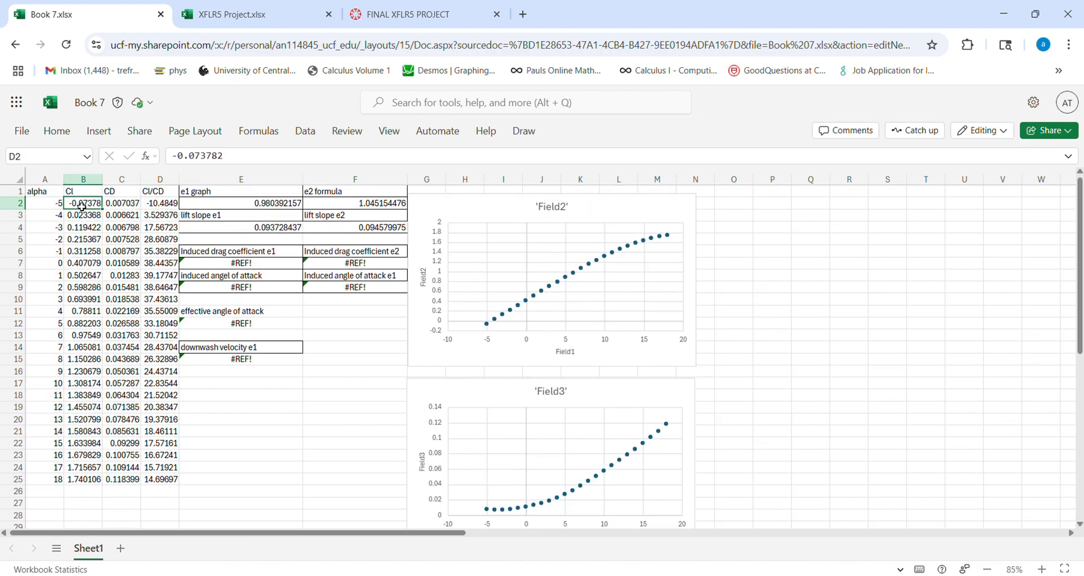
{"action": "left_click", "coordinate": [123, 204]}
{"action": "left_click_drag", "start_coordinate": [125, 207], "coordinate": [138, 441]}
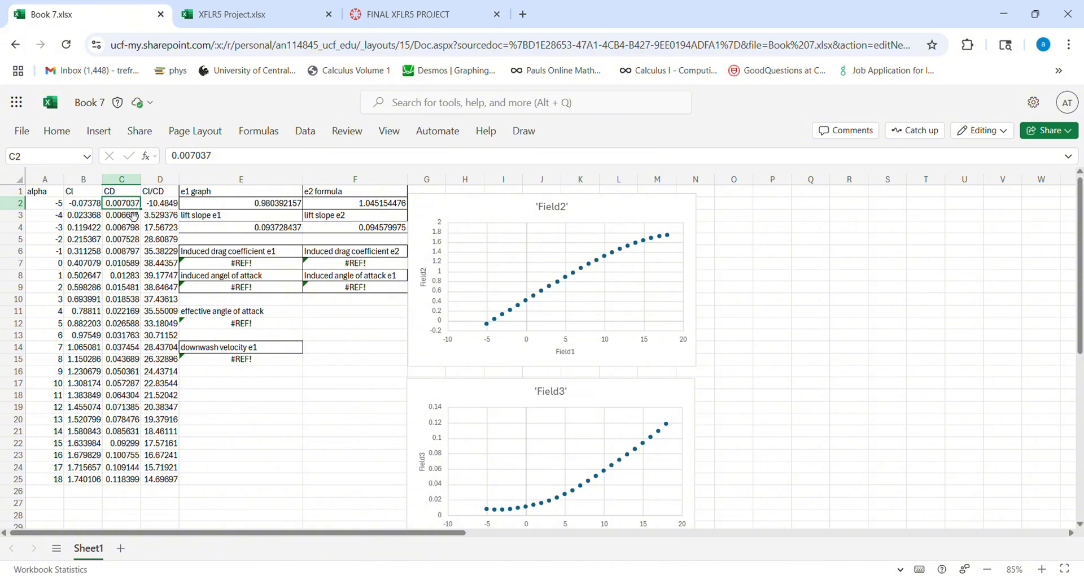
{"action": "left_click_drag", "start_coordinate": [133, 215], "coordinate": [120, 479]}
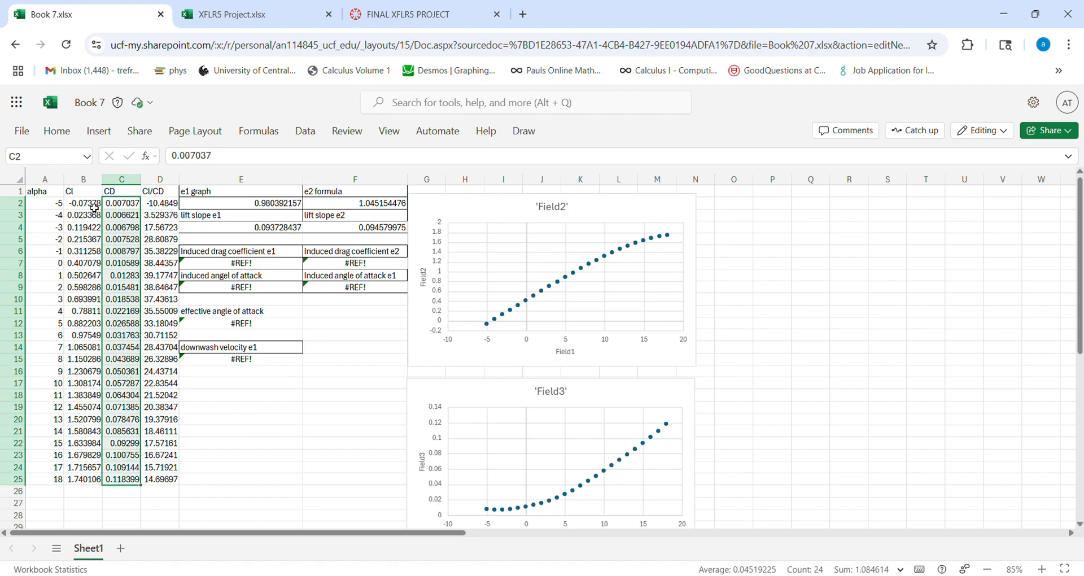
{"action": "left_click_drag", "start_coordinate": [95, 208], "coordinate": [92, 480], "text": "ctrl"}
{"action": "left_click", "coordinate": [99, 131]}
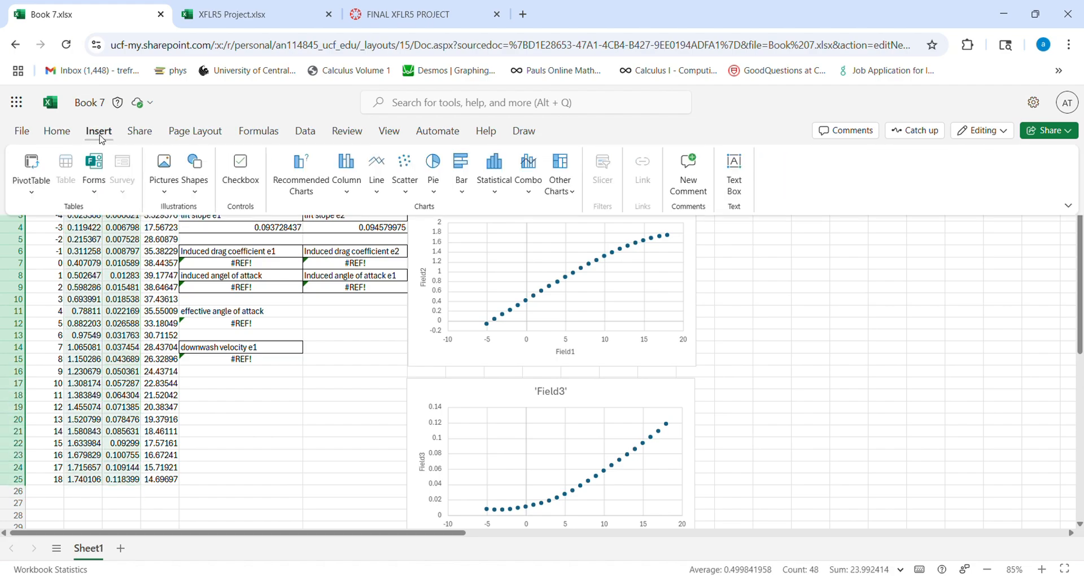
{"action": "left_click", "coordinate": [311, 176]}
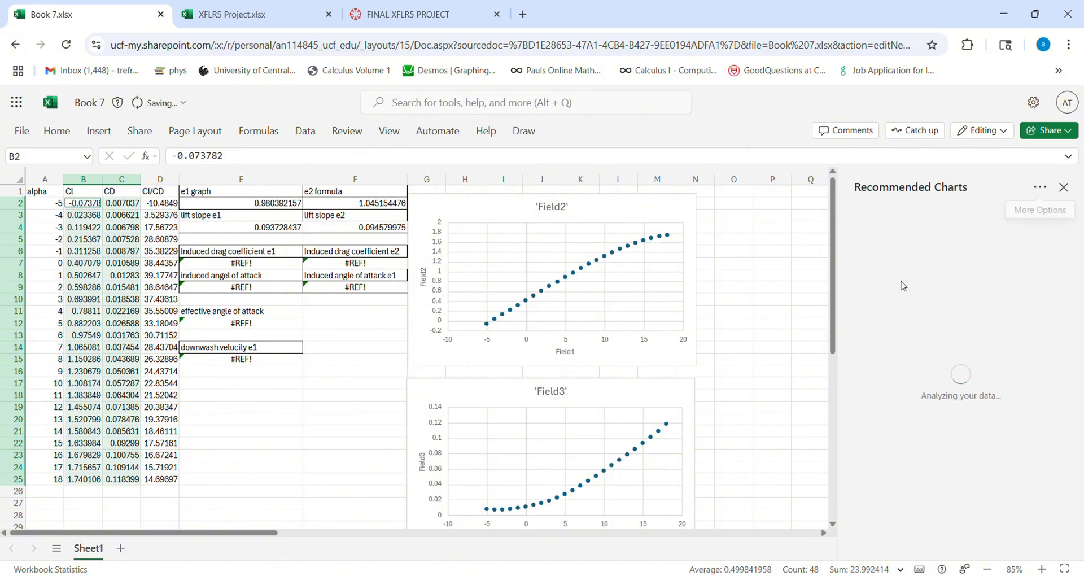
{"action": "scroll", "coordinate": [994, 350], "scroll_direction": "down", "scroll_amount": 5}
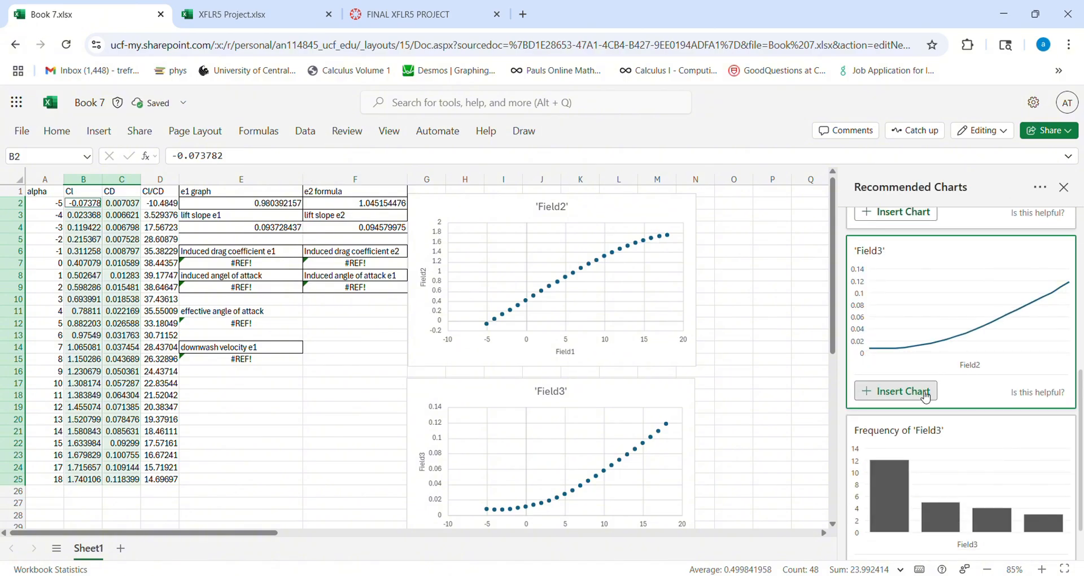
{"action": "left_click", "coordinate": [926, 396]}
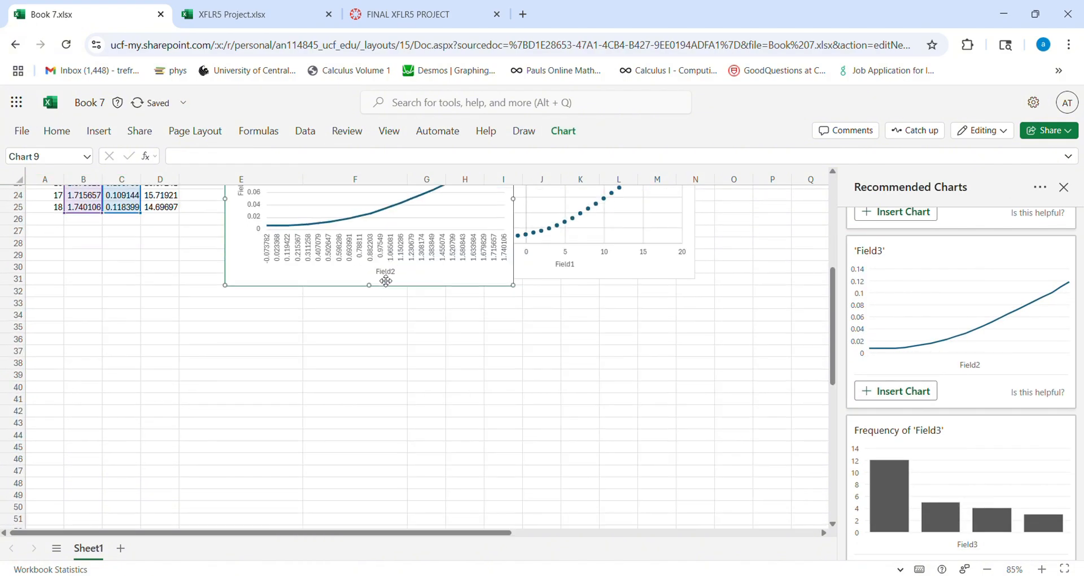
- Place the CD versus Cl line chart directly below the CD versus alpha chart, aligned with it, and close the chart recommendations
{"action": "scroll", "coordinate": [405, 286], "scroll_direction": "up", "scroll_amount": 1}
{"action": "scroll", "coordinate": [427, 326], "scroll_direction": "down", "scroll_amount": 3}
{"action": "left_click_drag", "start_coordinate": [426, 269], "coordinate": [612, 438]}
{"action": "scroll", "coordinate": [623, 403], "scroll_direction": "down", "scroll_amount": 2}
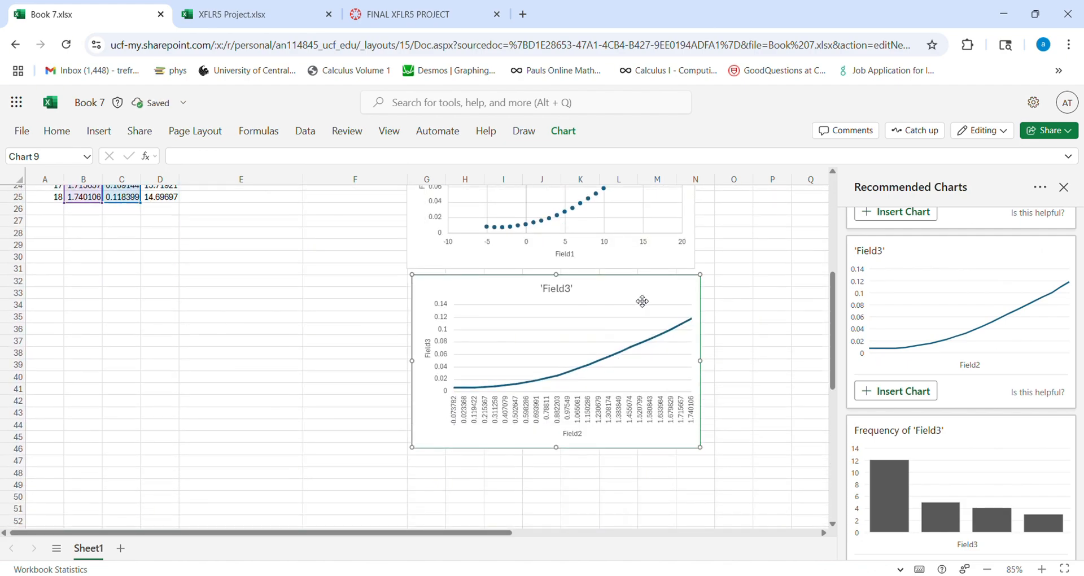
{"action": "mouse_move", "coordinate": [640, 298]}
{"action": "left_mouse_down"}
{"action": "mouse_move", "coordinate": [624, 300]}
{"action": "mouse_move", "coordinate": [635, 299]}
{"action": "left_mouse_up"}
{"action": "scroll", "coordinate": [387, 296], "scroll_direction": "up", "scroll_amount": 4}
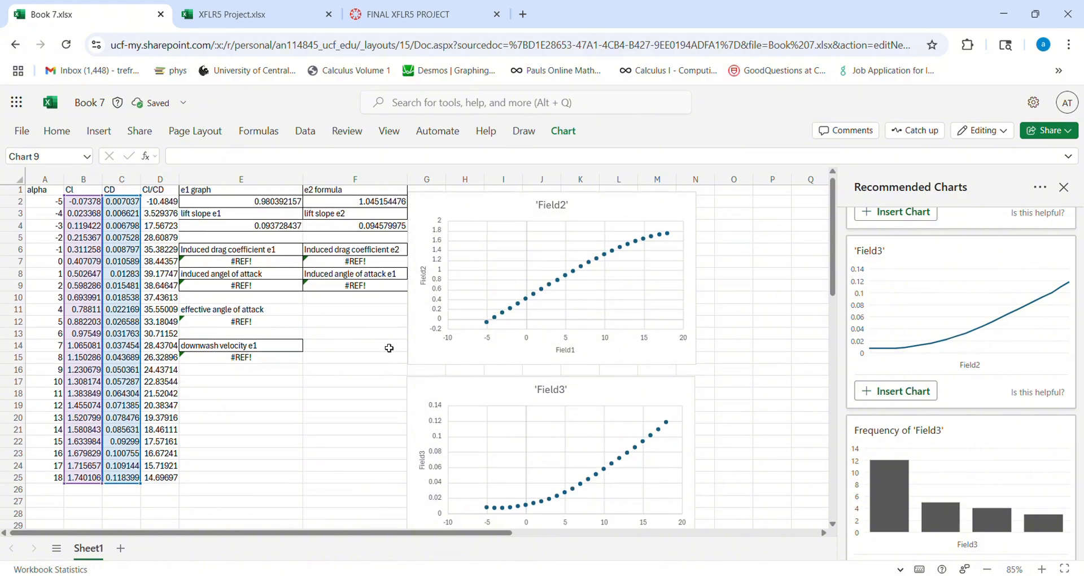
{"action": "scroll", "coordinate": [390, 350], "scroll_direction": "down", "scroll_amount": 4}
{"action": "left_click", "coordinate": [347, 377]}
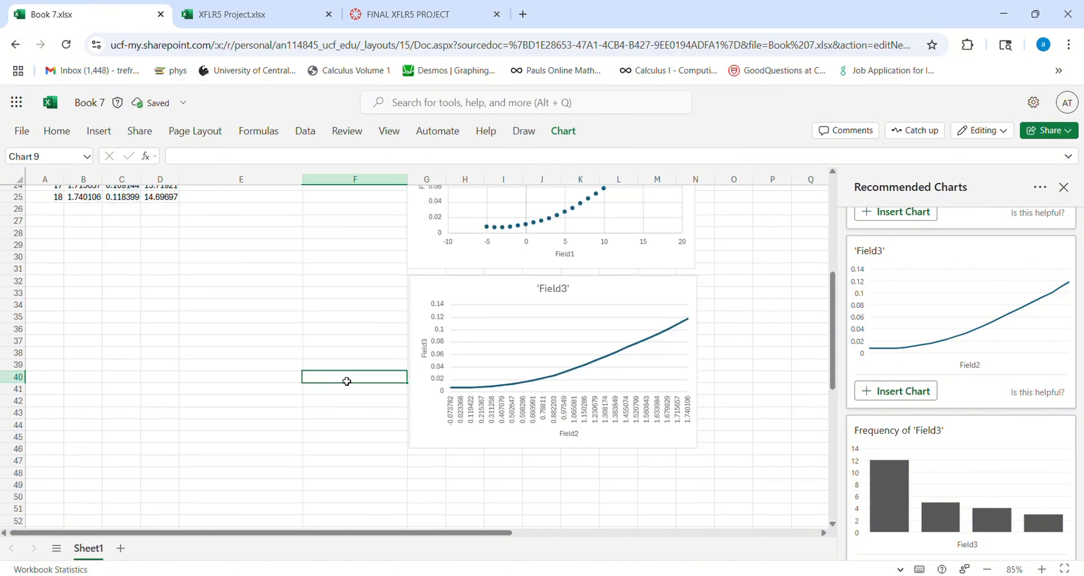
{"action": "left_click", "coordinate": [1064, 188]}
- Open the data settings of the CD versus Cl line chart and remove its B2:B25 horizontal axis labels and Field3 line values
{"action": "left_click", "coordinate": [644, 310]}
{"action": "right_click", "coordinate": [650, 291]}
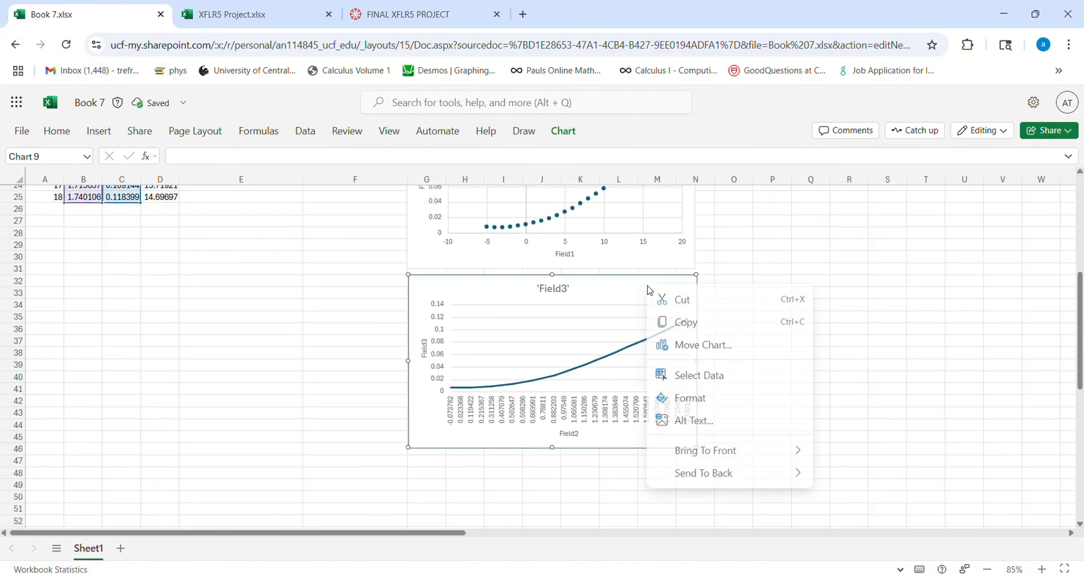
{"action": "left_click", "coordinate": [699, 375]}
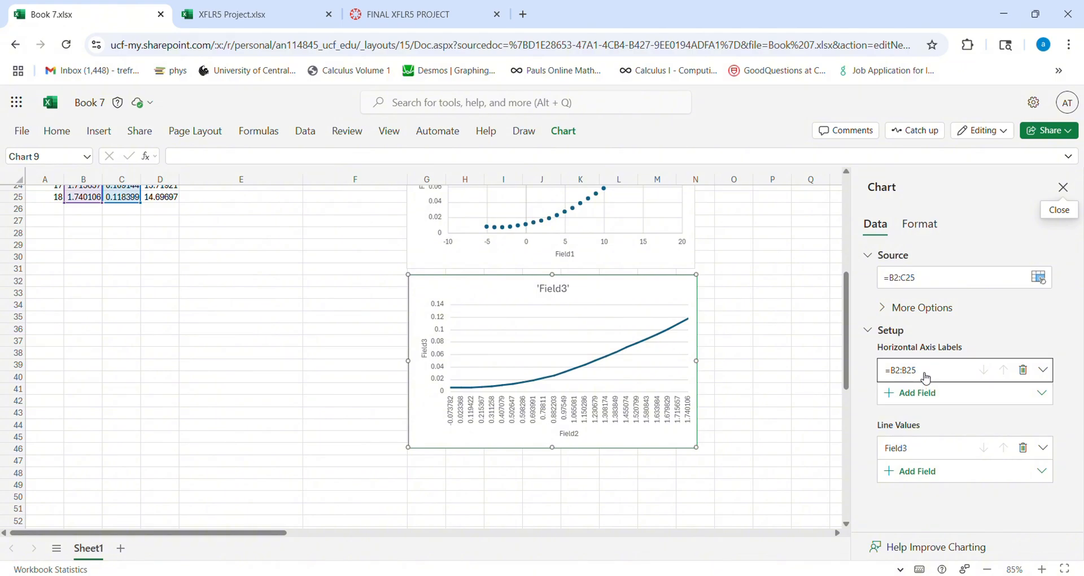
{"action": "left_click", "coordinate": [927, 378]}
{"action": "left_click", "coordinate": [1044, 442]}
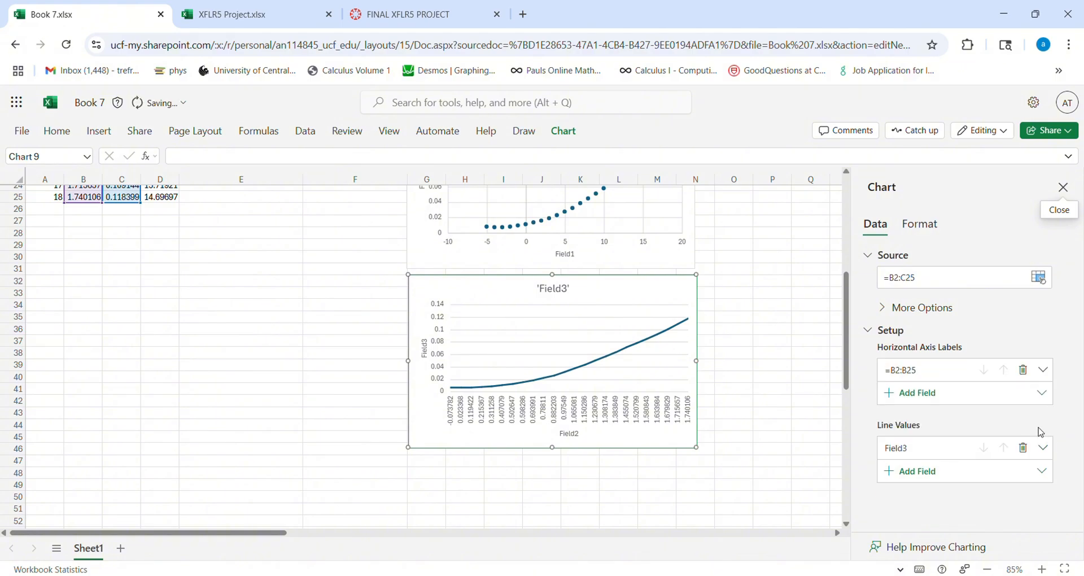
{"action": "left_click", "coordinate": [1025, 426]}
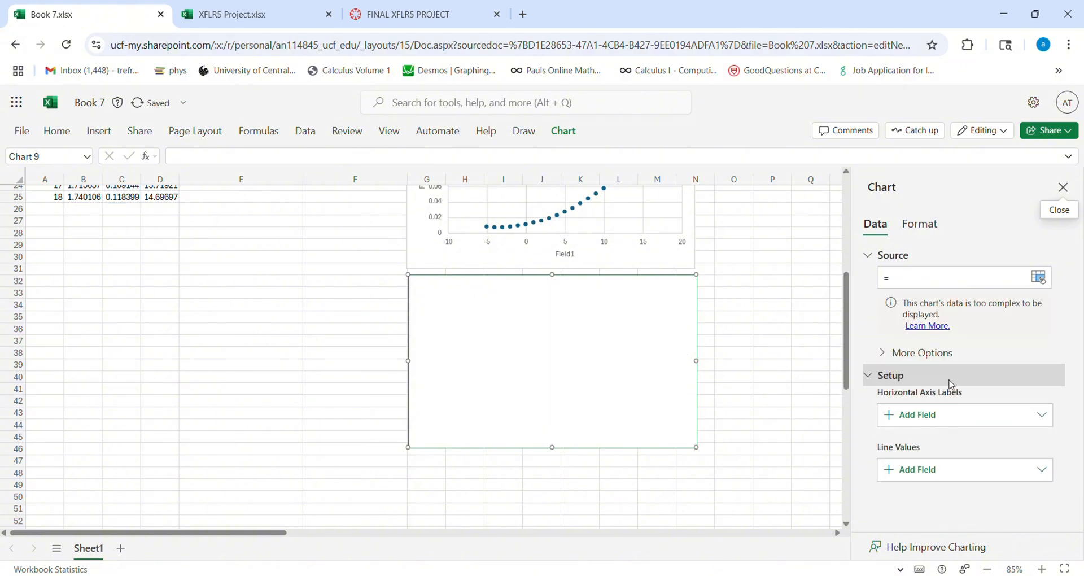
- Try to add C2:C25 as a new field for the emptied chart's horizontal axis labels
{"action": "left_click", "coordinate": [942, 426]}
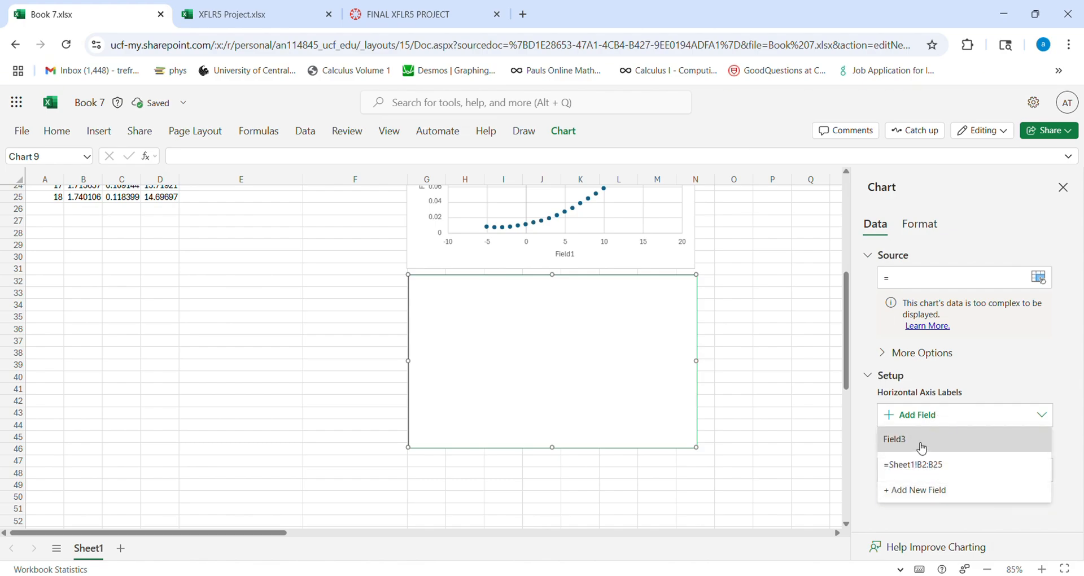
{"action": "left_click", "coordinate": [1010, 370]}
{"action": "left_click", "coordinate": [1011, 371]}
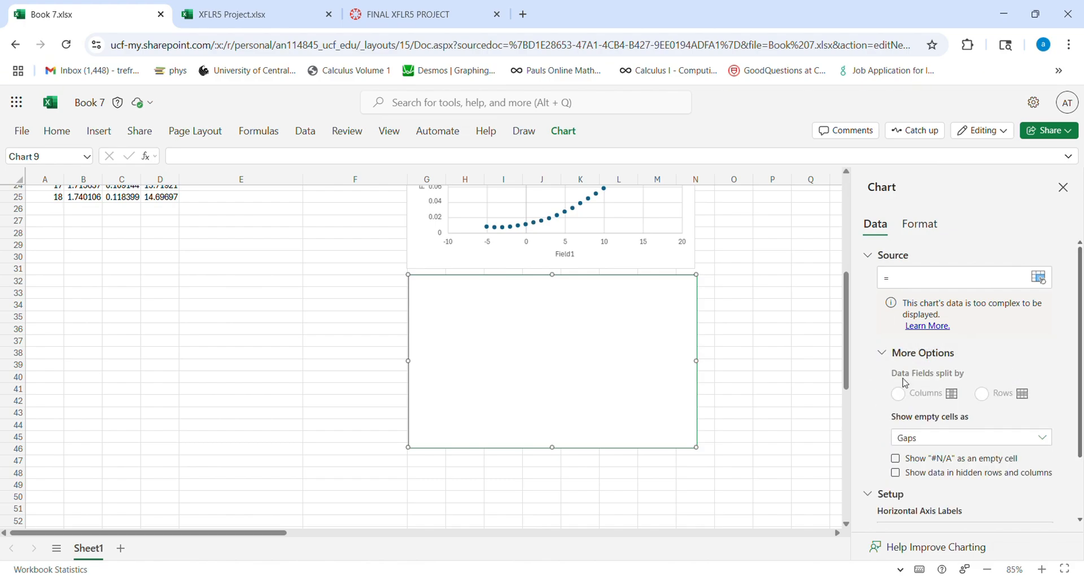
{"action": "left_click", "coordinate": [891, 354]}
{"action": "left_click", "coordinate": [907, 417]}
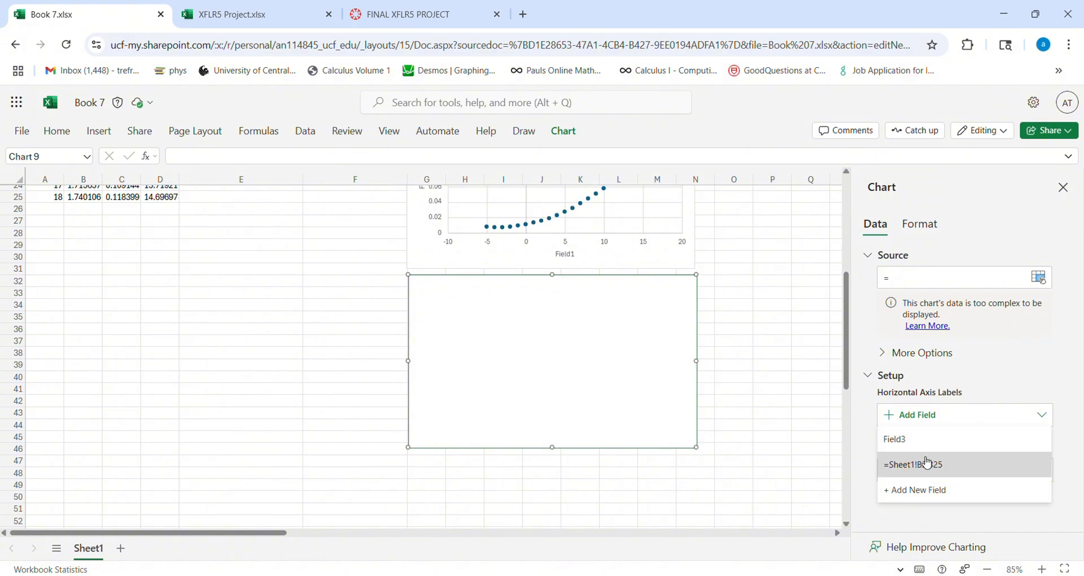
{"action": "left_click", "coordinate": [938, 490]}
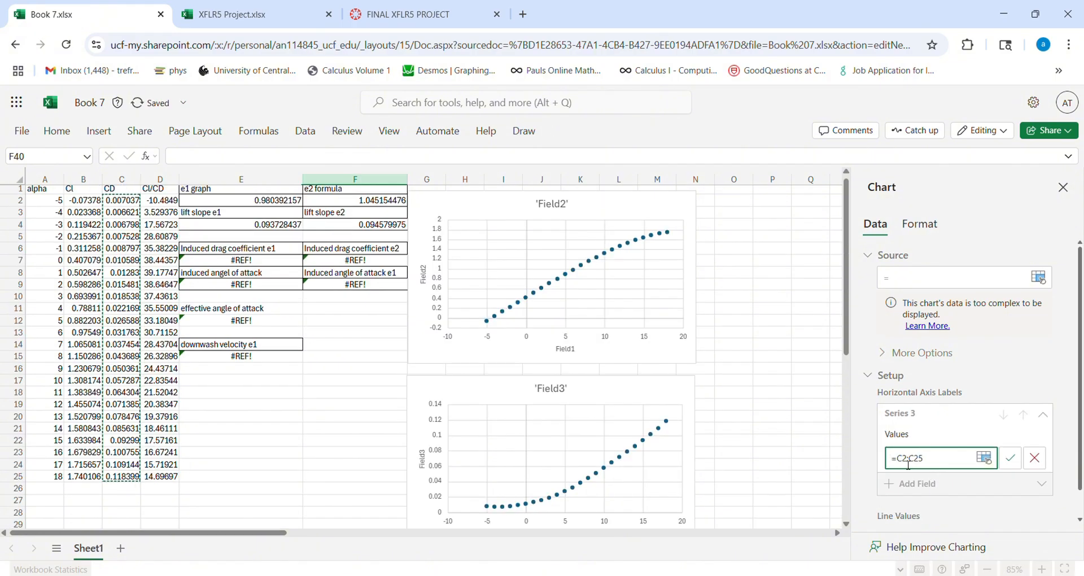
{"action": "left_click", "coordinate": [1011, 458]}
- Add B2:B25 as a new line values field for the emptied chart and close the chart settings
{"action": "left_click", "coordinate": [944, 471]}
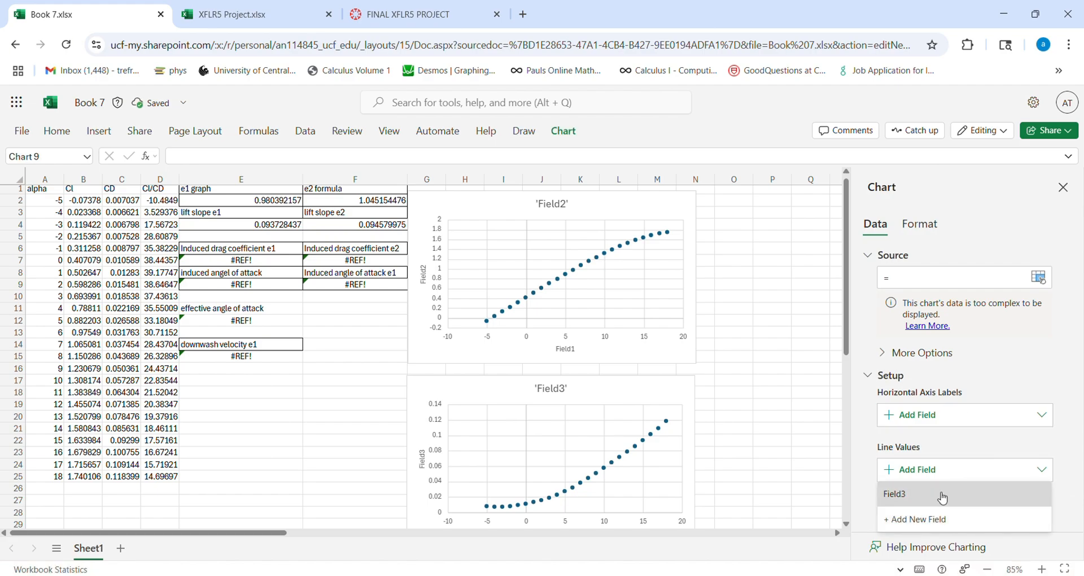
{"action": "left_click", "coordinate": [939, 517]}
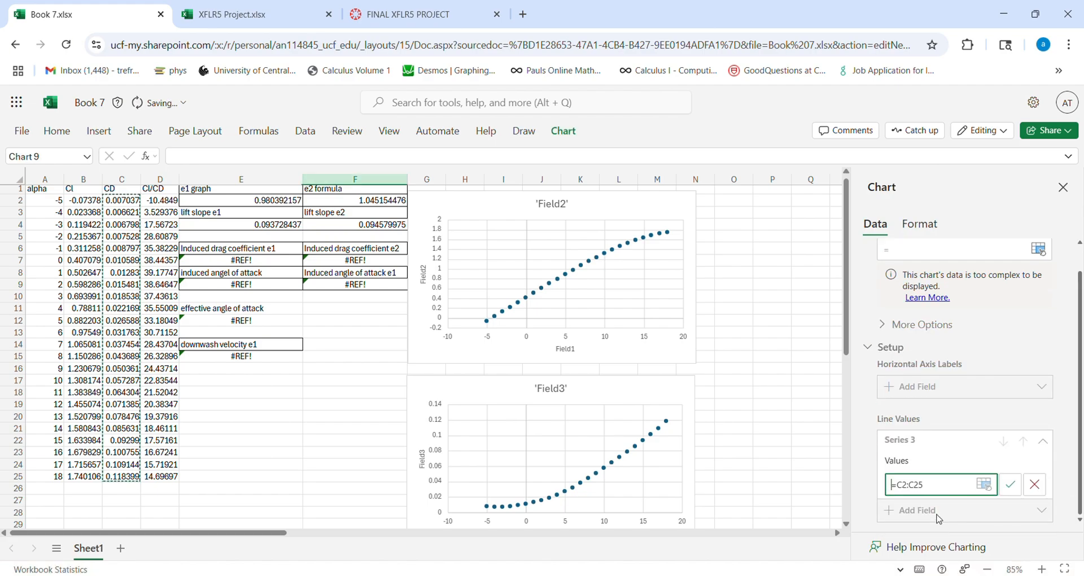
{"action": "left_click", "coordinate": [904, 489]}
{"action": "key", "text": "BackSpace"}
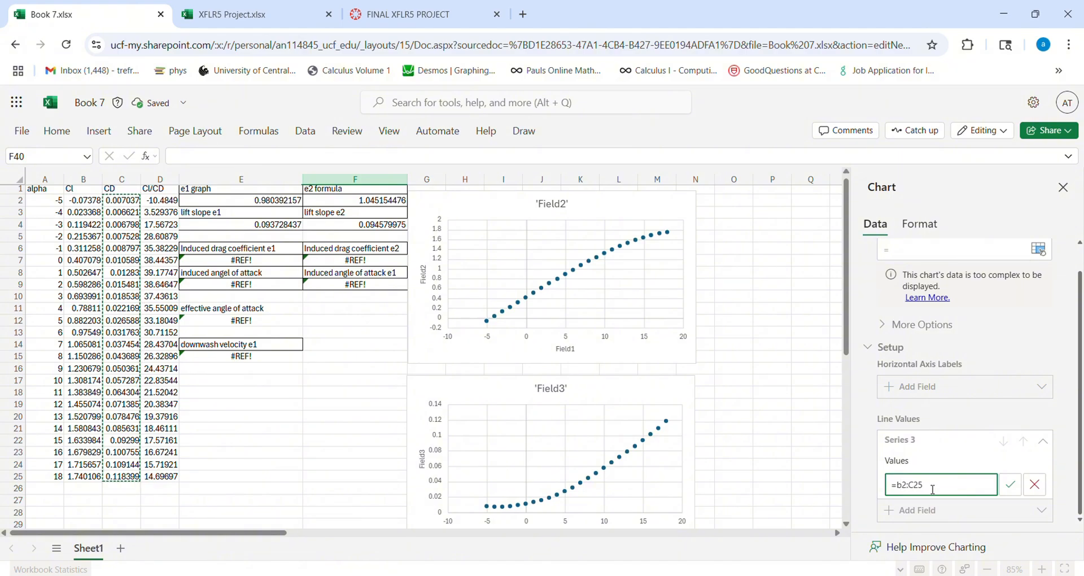
{"action": "type", "text": "b"}
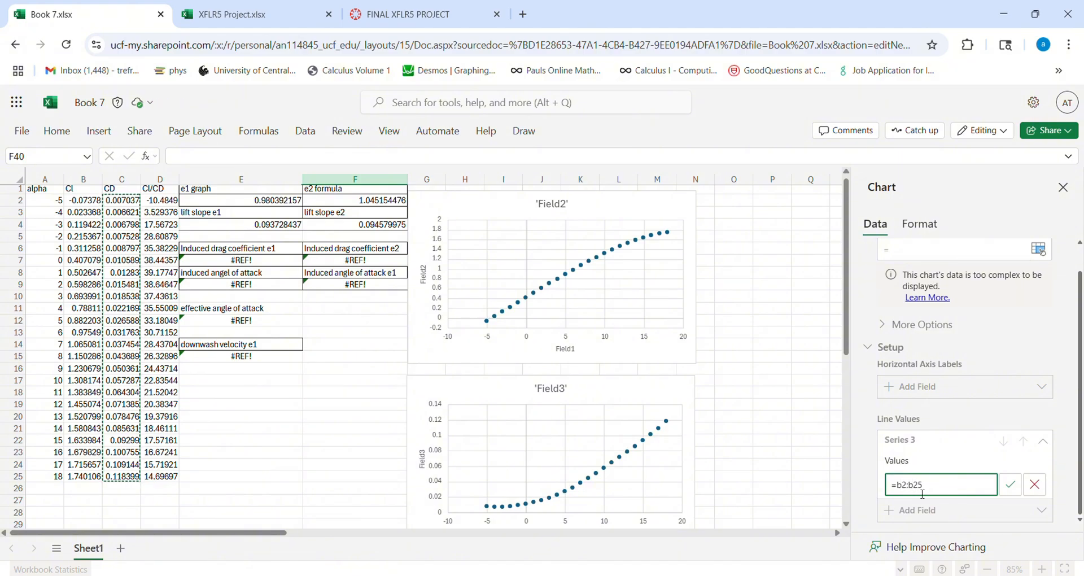
{"action": "left_click", "coordinate": [1011, 485]}
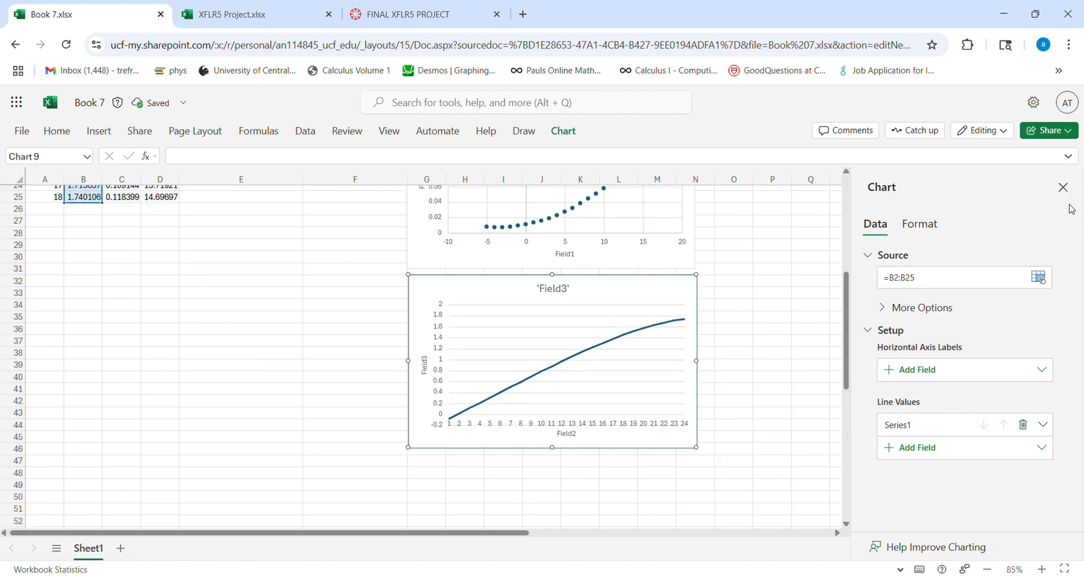
{"action": "left_click", "coordinate": [1064, 187]}
{"action": "left_click", "coordinate": [805, 293]}
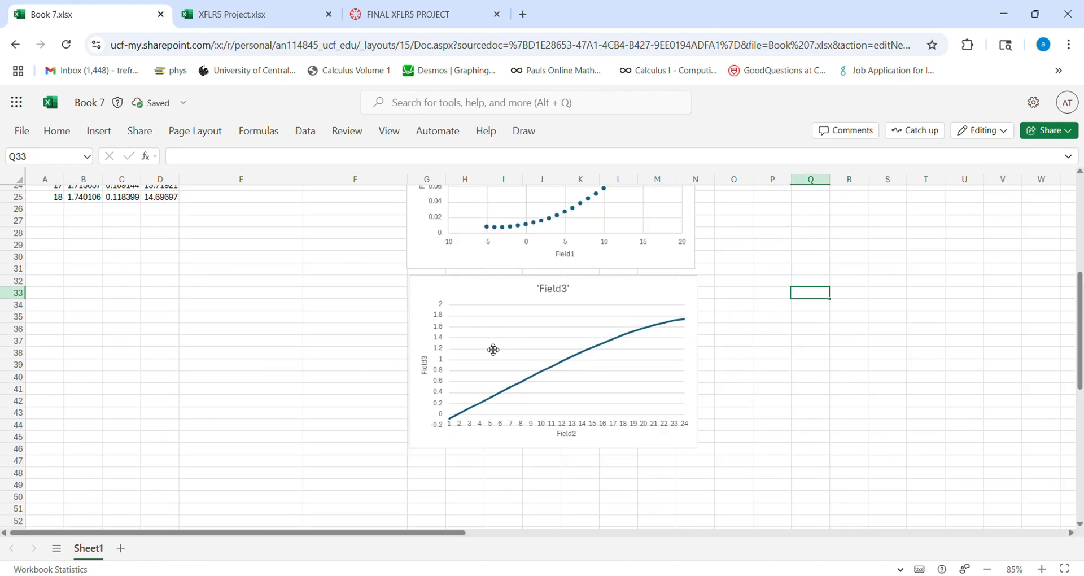
{"action": "scroll", "coordinate": [494, 350], "scroll_direction": "up", "scroll_amount": 8}
{"action": "scroll", "coordinate": [387, 339], "scroll_direction": "down", "scroll_amount": 6}
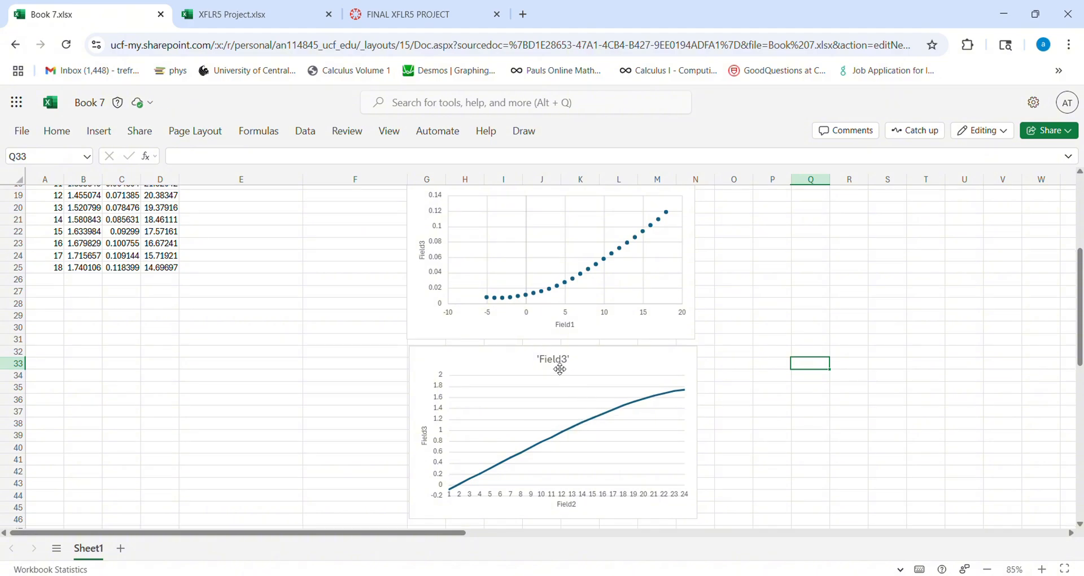
{"action": "left_click", "coordinate": [561, 370]}
{"action": "left_click", "coordinate": [251, 312]}
{"action": "scroll", "coordinate": [322, 310], "scroll_direction": "up", "scroll_amount": 6}
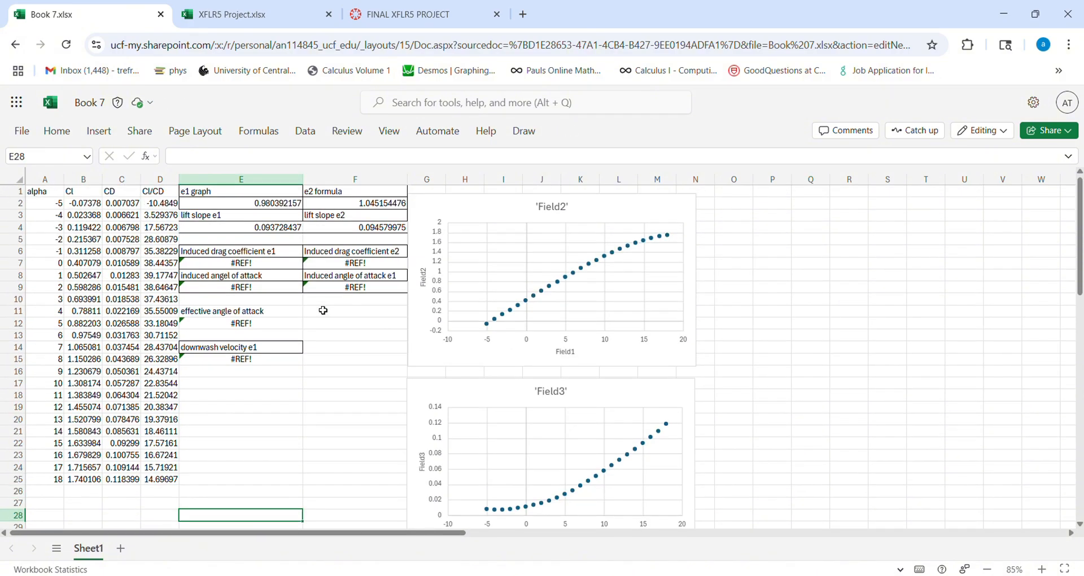
{"action": "left_click", "coordinate": [338, 311]}
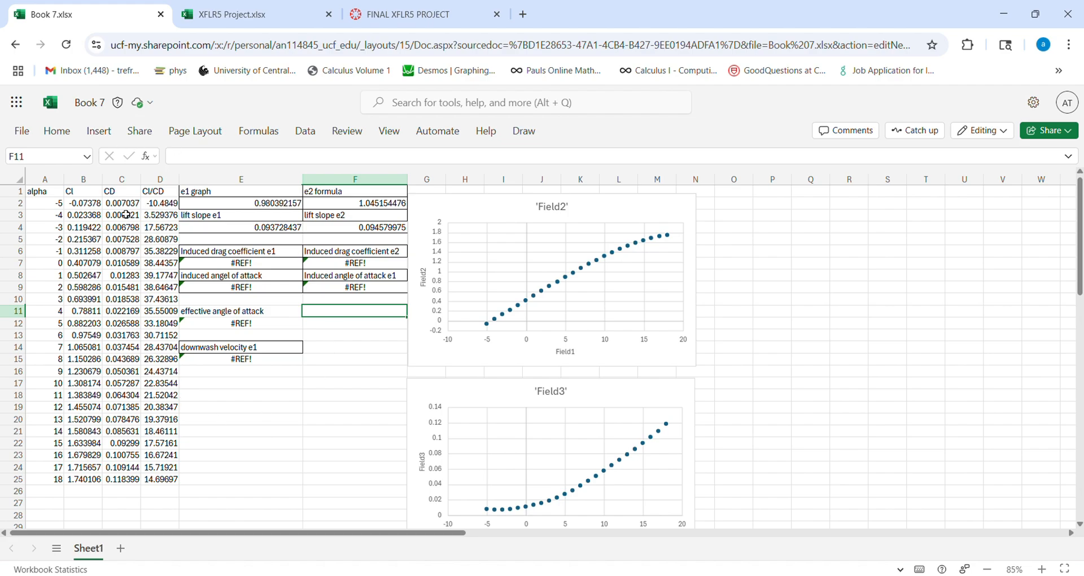
{"action": "left_click_drag", "start_coordinate": [155, 205], "coordinate": [175, 480]}
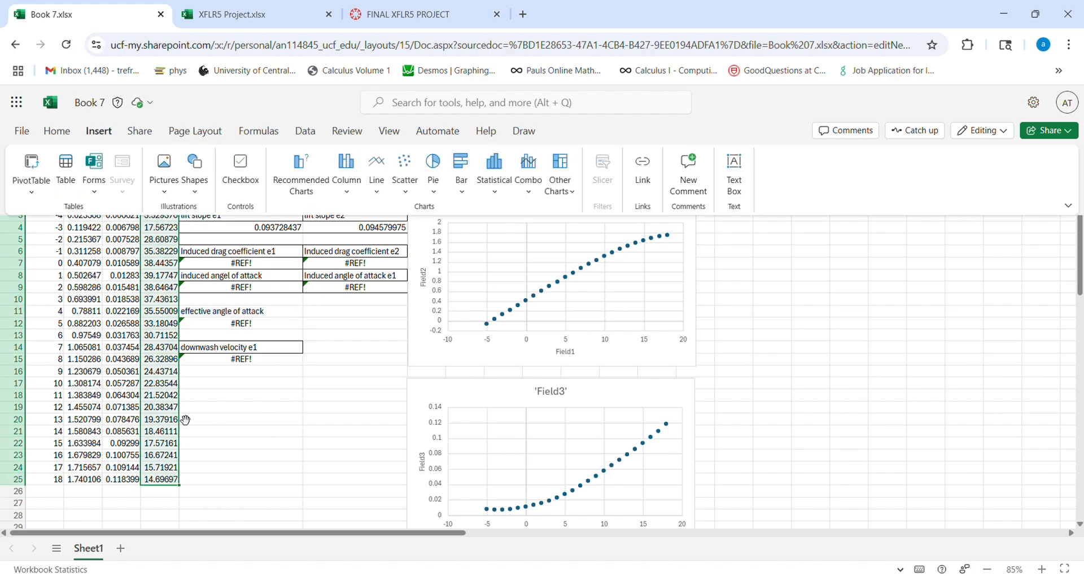
{"action": "left_click", "coordinate": [1069, 206]}
{"action": "left_click", "coordinate": [917, 323]}
{"action": "left_click", "coordinate": [881, 363]}
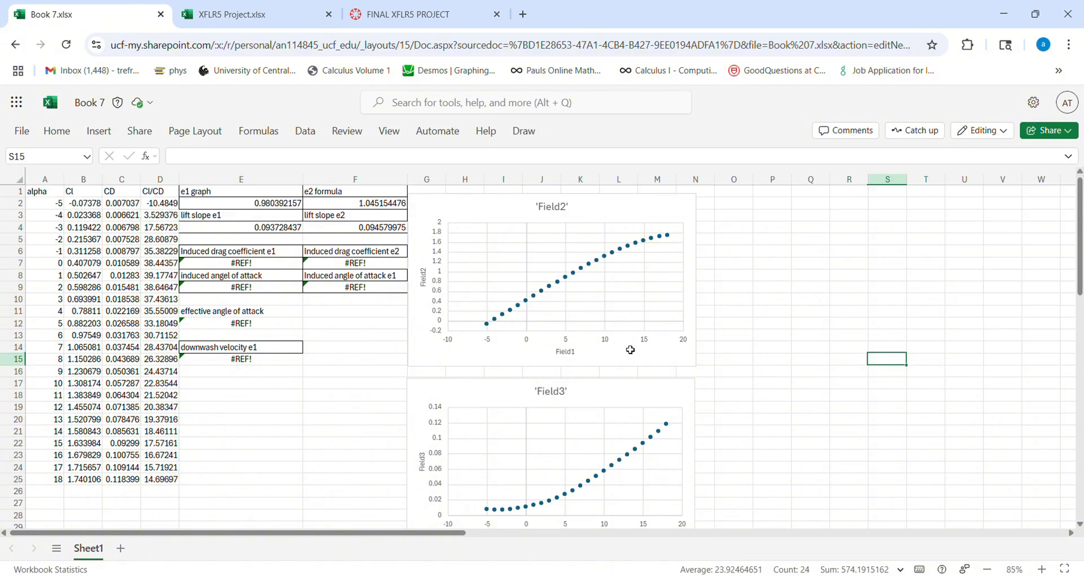
{"action": "left_click_drag", "start_coordinate": [164, 205], "coordinate": [167, 481]}
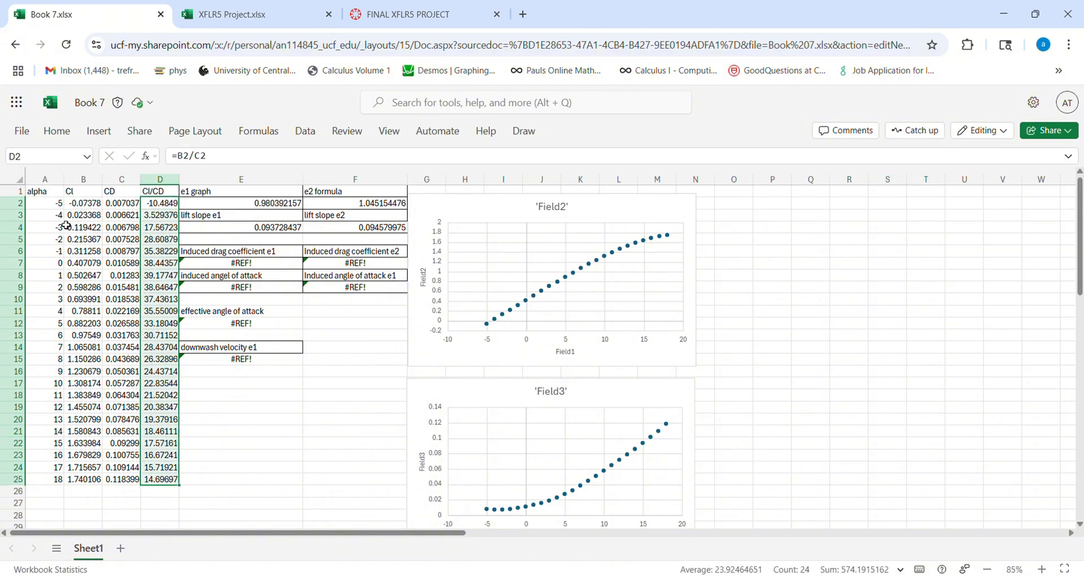
{"action": "left_click_drag", "start_coordinate": [55, 210], "coordinate": [54, 260], "text": "shift"}
{"action": "left_click", "coordinate": [86, 336]}
- Insert a recommended line chart of Cl/CD (D2:D25) against alpha (A2:A25)
{"action": "left_click_drag", "start_coordinate": [166, 205], "coordinate": [160, 482]}
{"action": "left_click_drag", "start_coordinate": [50, 210], "coordinate": [53, 482], "text": "ctrl"}
{"action": "left_click", "coordinate": [104, 129]}
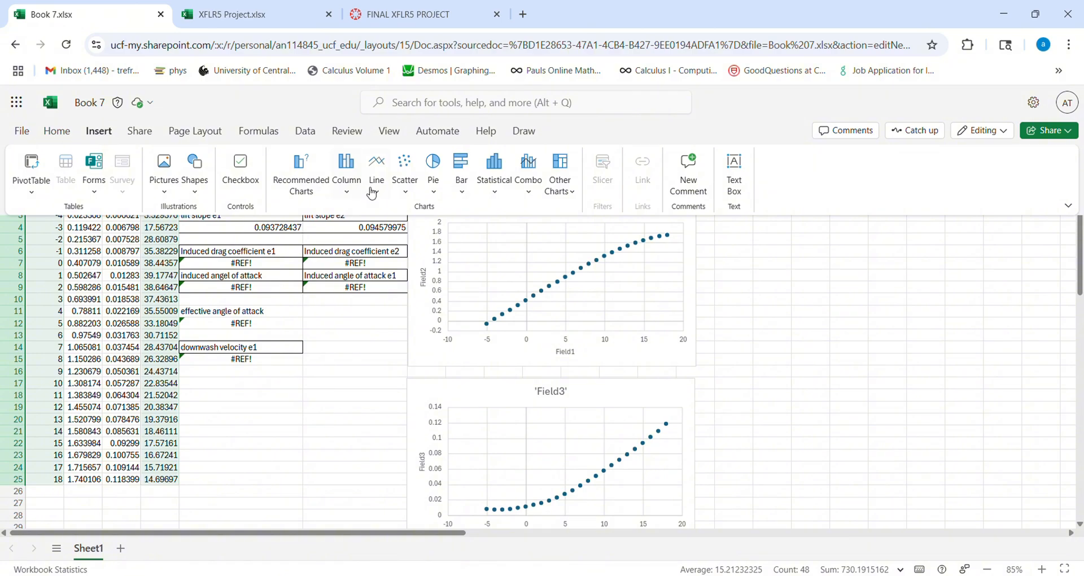
{"action": "left_click", "coordinate": [301, 172]}
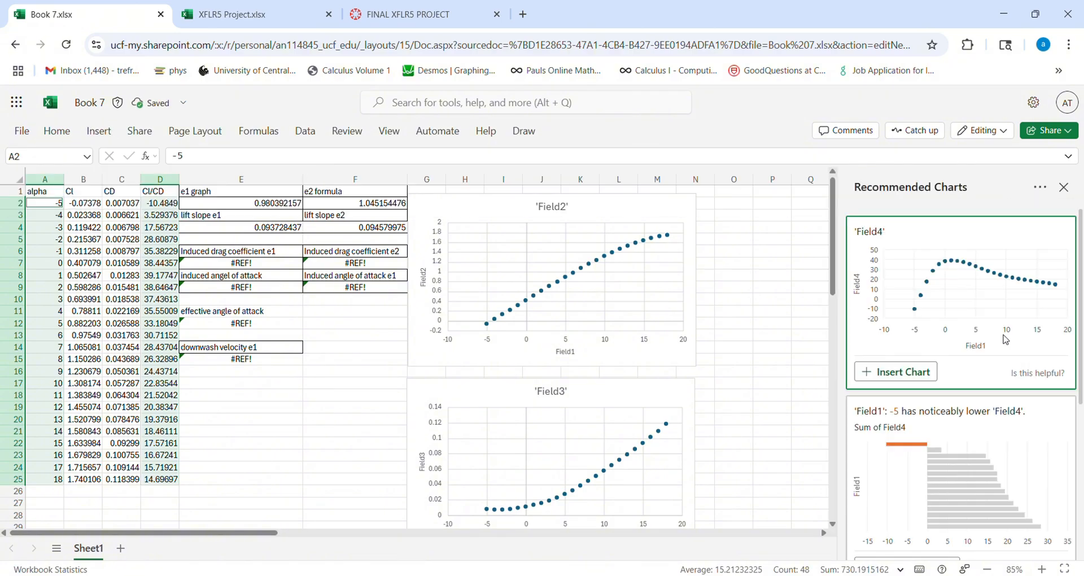
{"action": "scroll", "coordinate": [1005, 339], "scroll_direction": "down", "scroll_amount": 7}
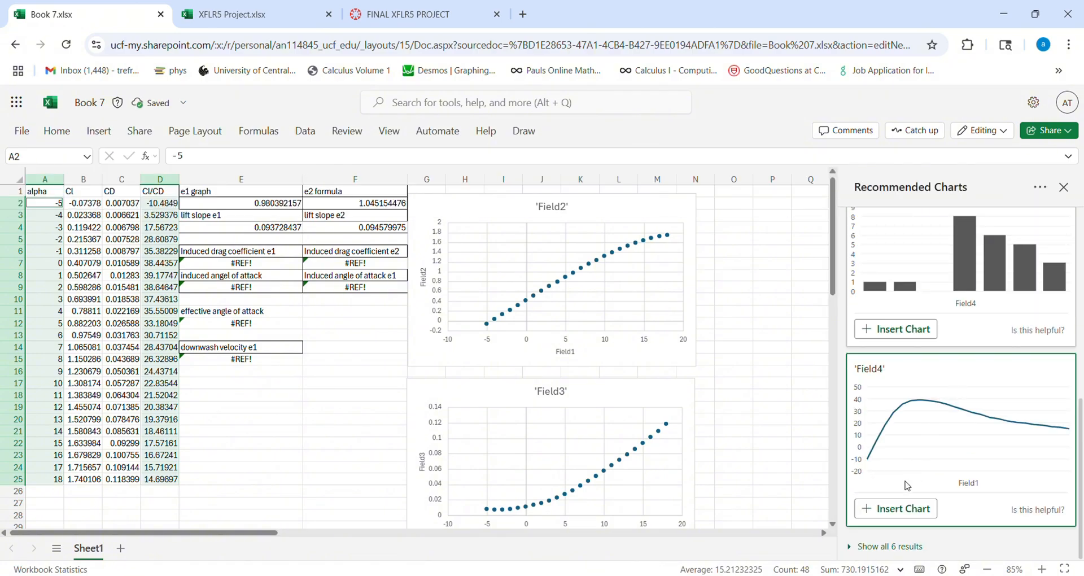
{"action": "left_click", "coordinate": [897, 509]}
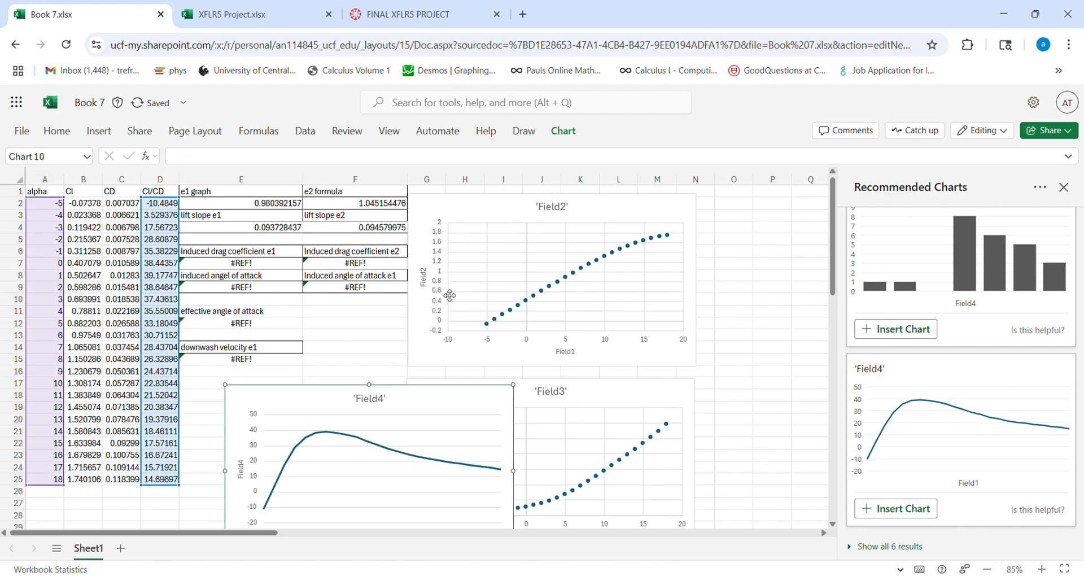
- Place the 'Field4' line chart to the left of the lowest 'Field3' line chart, starting near row 32, and close the chart recommendations
{"action": "scroll", "coordinate": [484, 290], "scroll_direction": "down", "scroll_amount": 4}
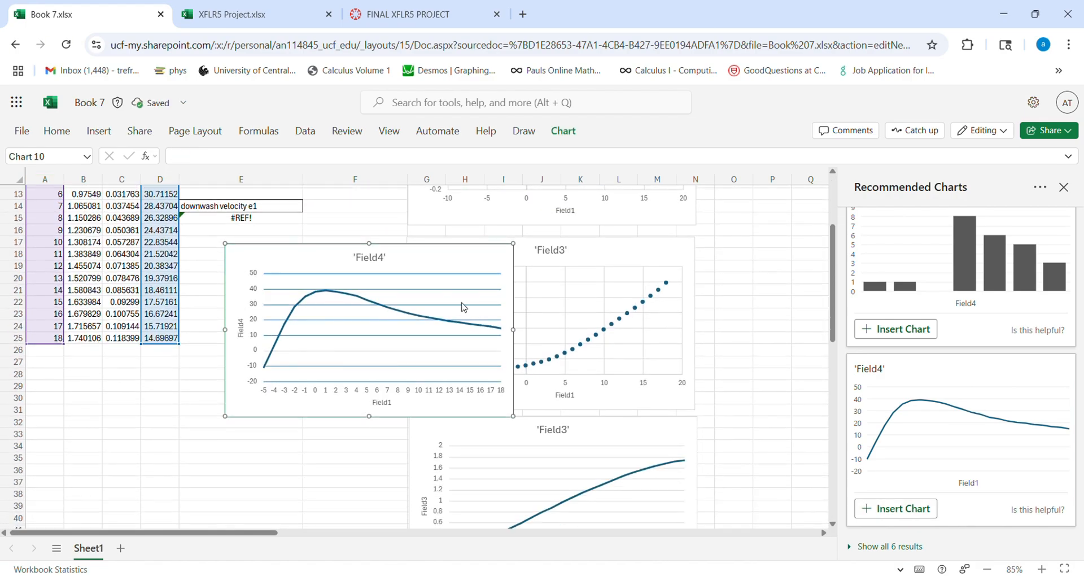
{"action": "left_click_drag", "start_coordinate": [426, 261], "coordinate": [346, 441]}
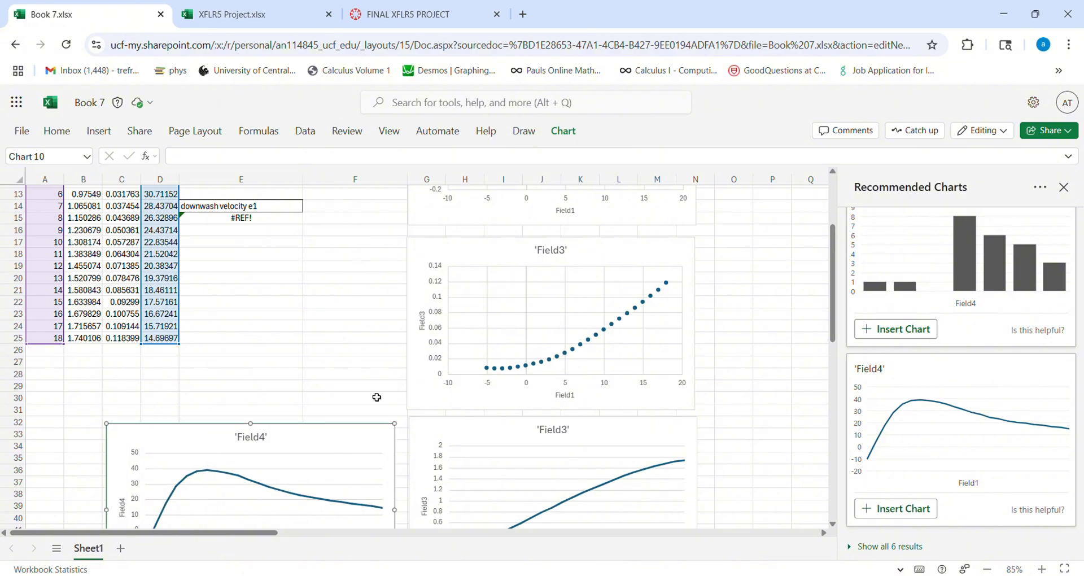
{"action": "scroll", "coordinate": [384, 361], "scroll_direction": "down", "scroll_amount": 6}
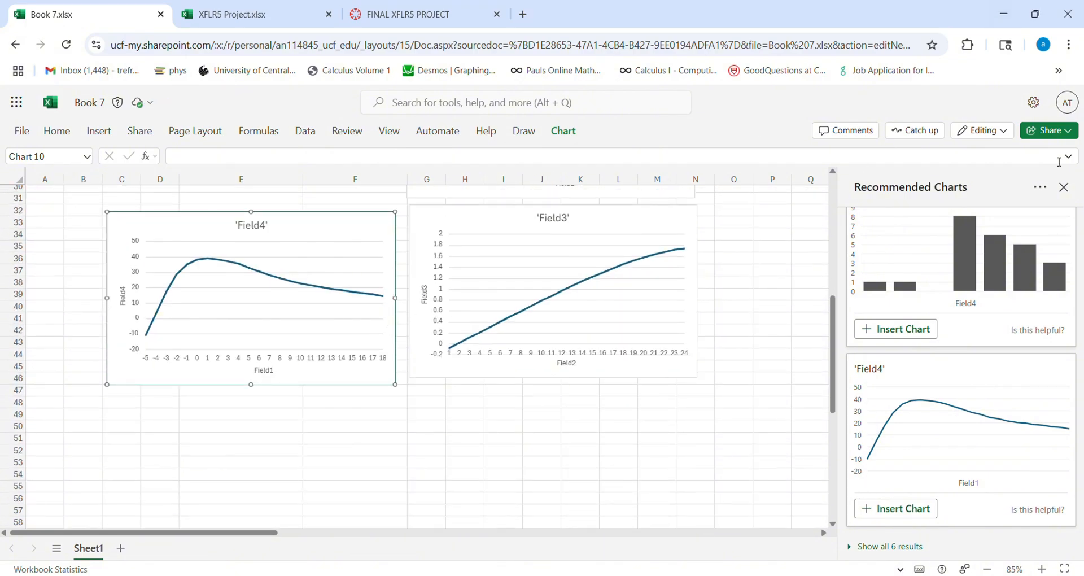
{"action": "left_click", "coordinate": [1065, 187]}
{"action": "scroll", "coordinate": [416, 307], "scroll_direction": "up", "scroll_amount": 10}
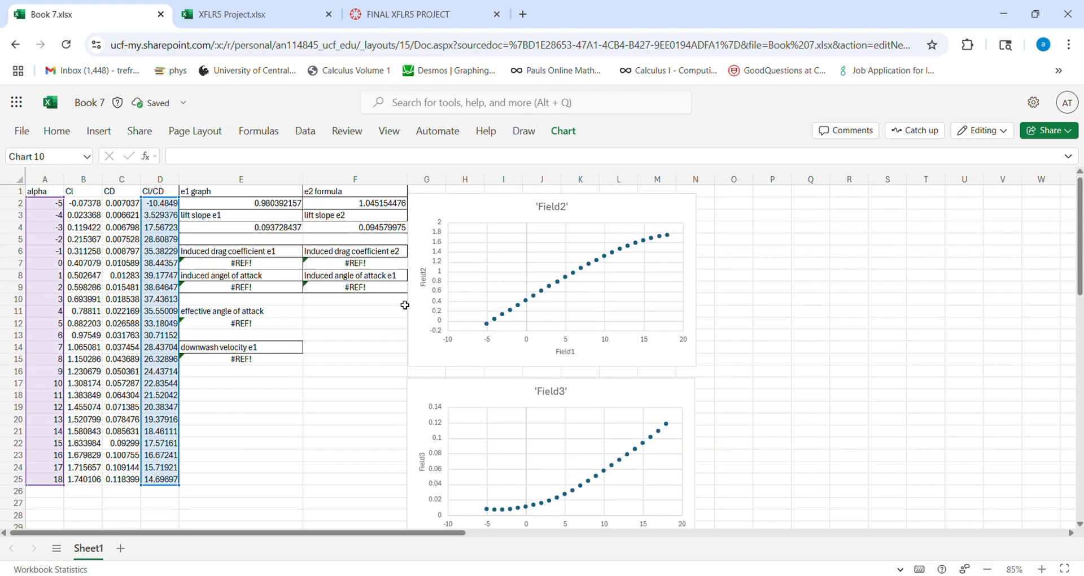
{"action": "left_click", "coordinate": [305, 451]}
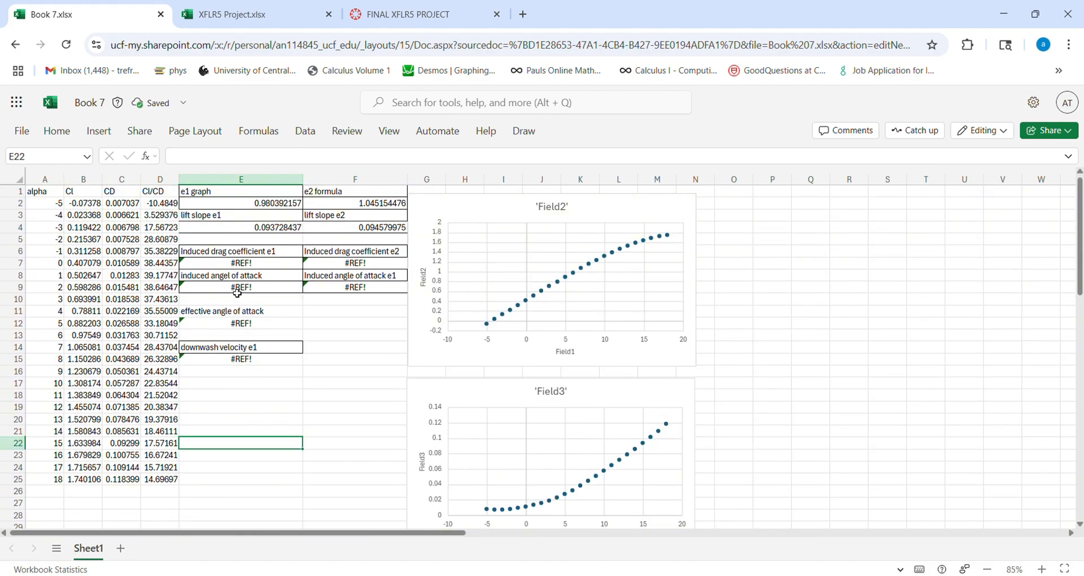
{"action": "left_click", "coordinate": [247, 263]}
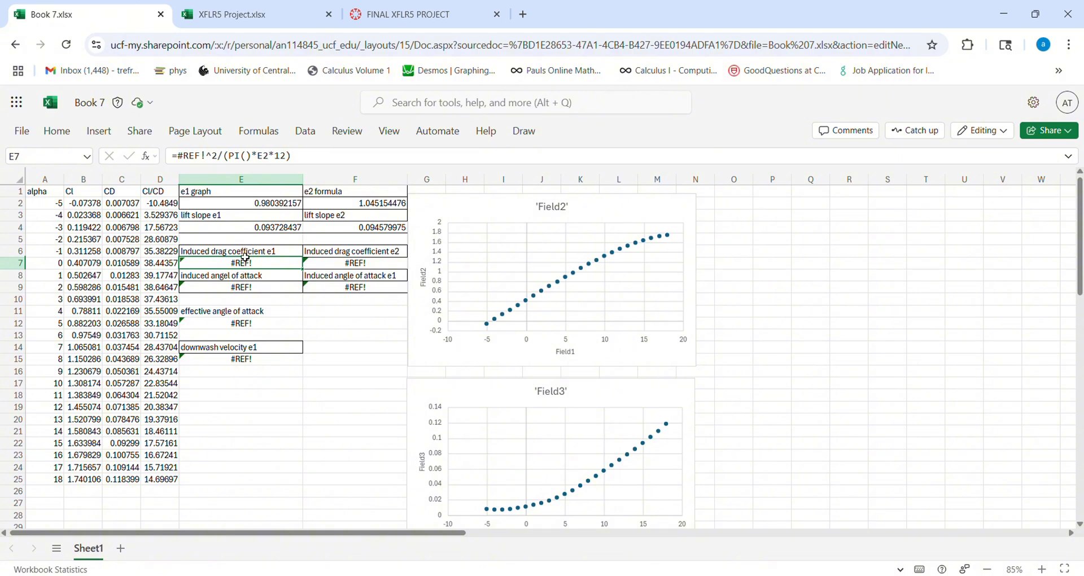
{"action": "left_click", "coordinate": [209, 159]}
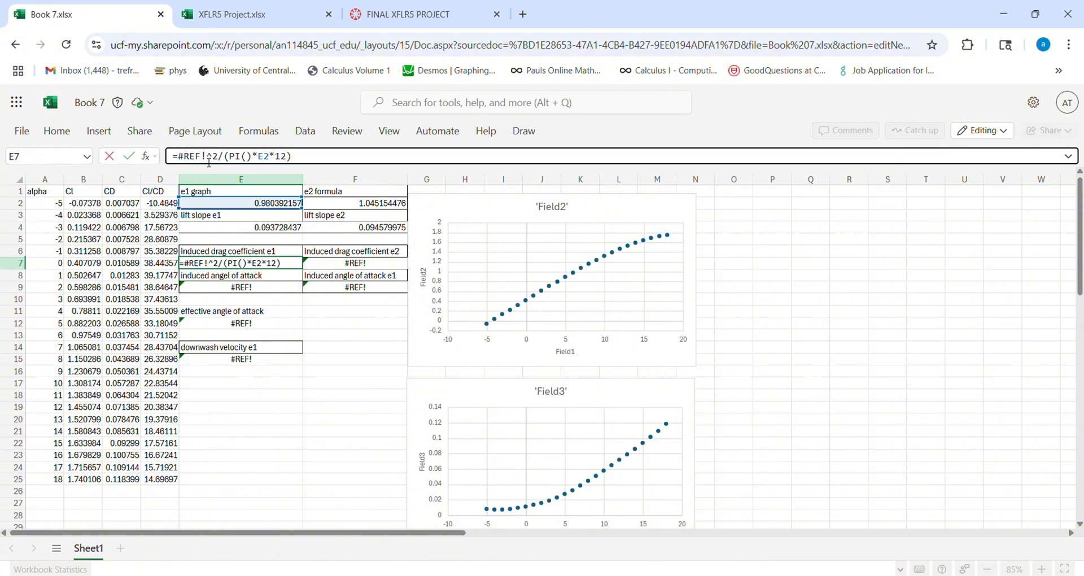
{"action": "key", "text": "Escape"}
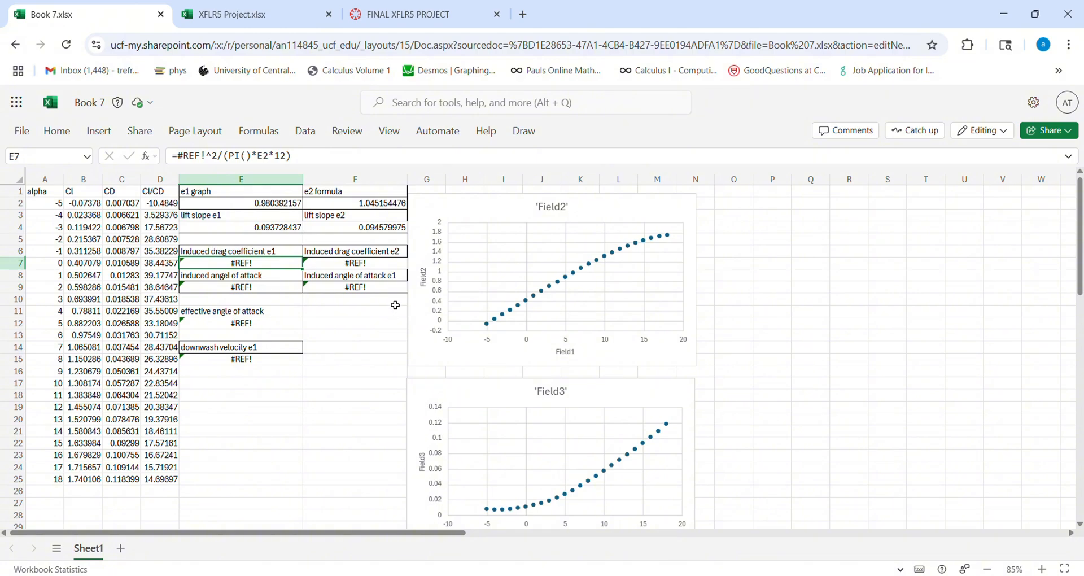
{"action": "left_click", "coordinate": [255, 293]}
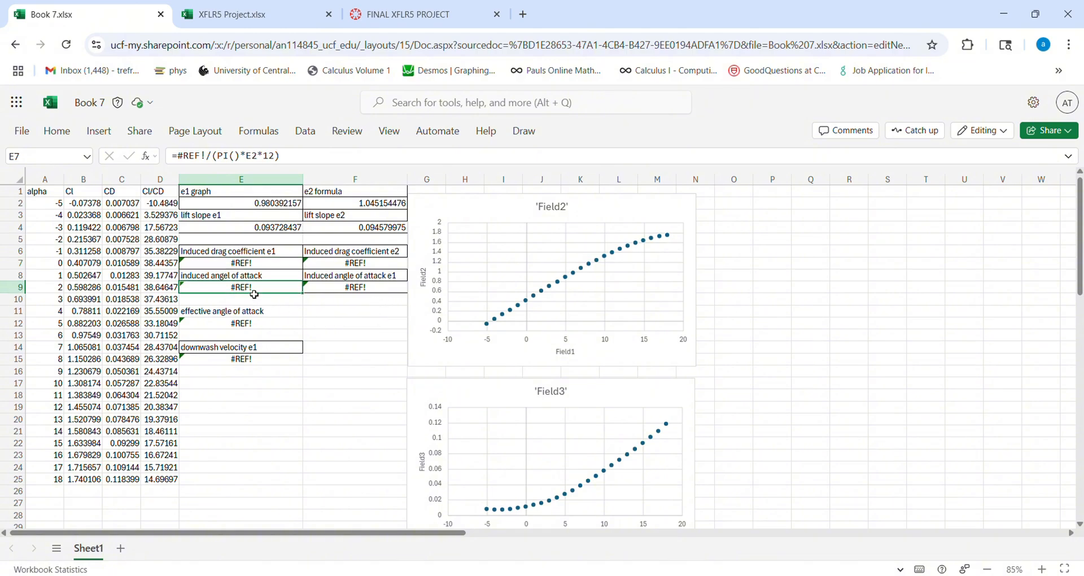
- Replace the broken reference in E7's induced drag coefficient formula so it reads =B12^2/(PI()*E2*12)
{"action": "left_click", "coordinate": [246, 264]}
{"action": "left_click", "coordinate": [206, 158]}
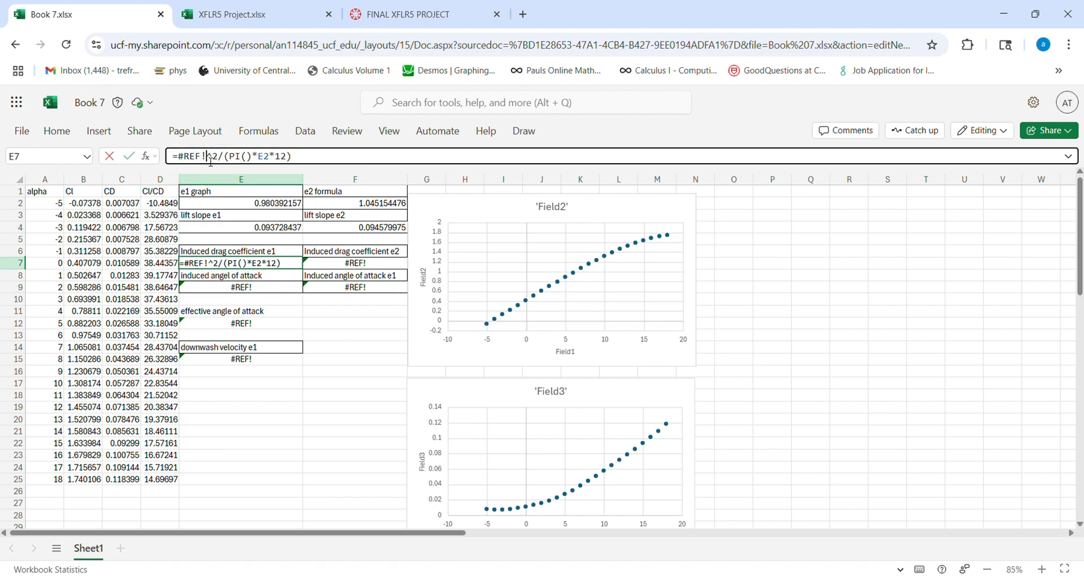
{"action": "key", "text": "BackSpace"}
{"action": "key", "text": "BackSpace"}
{"action": "key", "text": "BackSpace"}
{"action": "key", "text": "BackSpace"}
{"action": "key", "text": "BackSpace"}
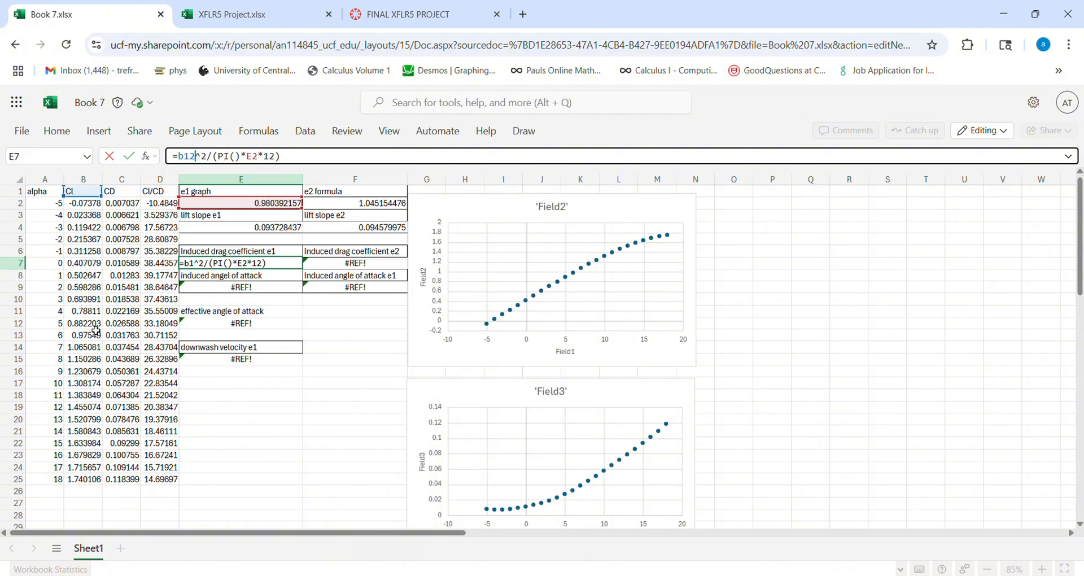
{"action": "left_click", "coordinate": [95, 327]}
{"action": "key", "text": "Return"}
- Replace the broken reference in F7's e2 induced drag coefficient formula so it reads =B12^2/(PI()*F2*12)
{"action": "left_click", "coordinate": [347, 265]}
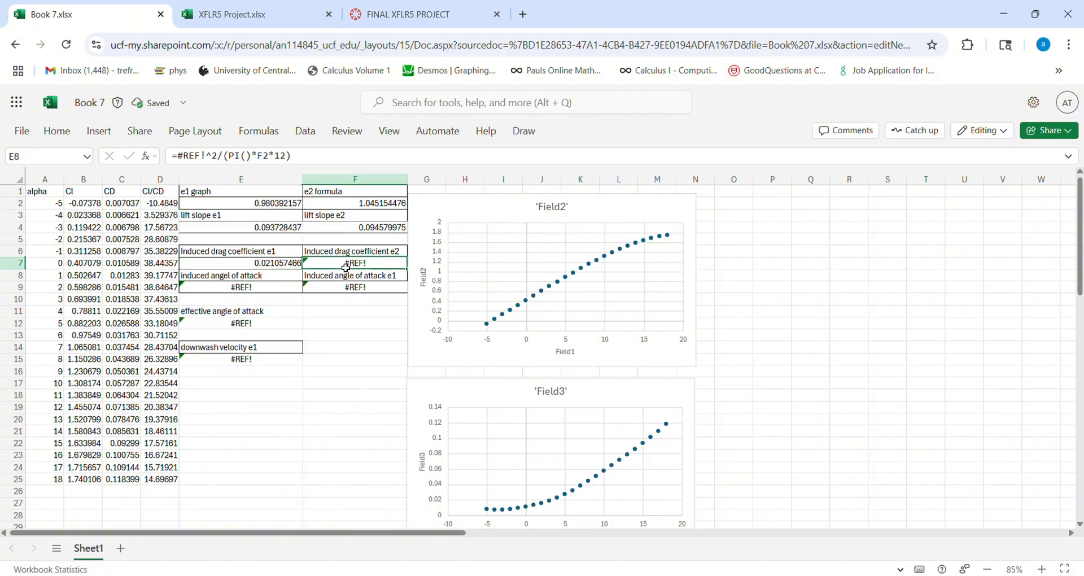
{"action": "left_click", "coordinate": [210, 158]}
{"action": "key", "text": "BackSpace"}
{"action": "key", "text": "BackSpace"}
{"action": "key", "text": "BackSpace"}
{"action": "key", "text": "BackSpace"}
{"action": "key", "text": "BackSpace"}
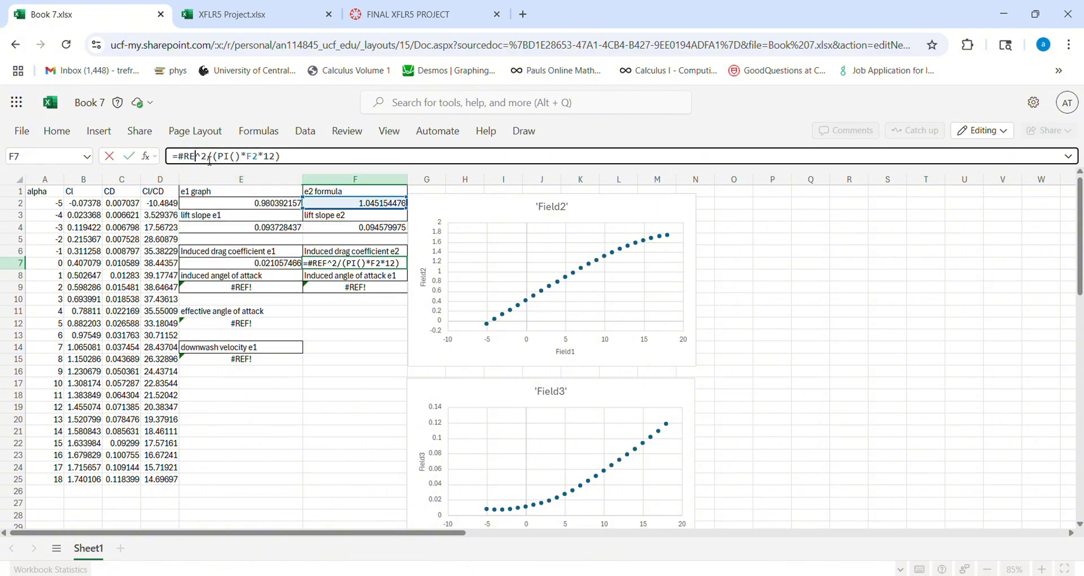
{"action": "type", "text": "B12"}
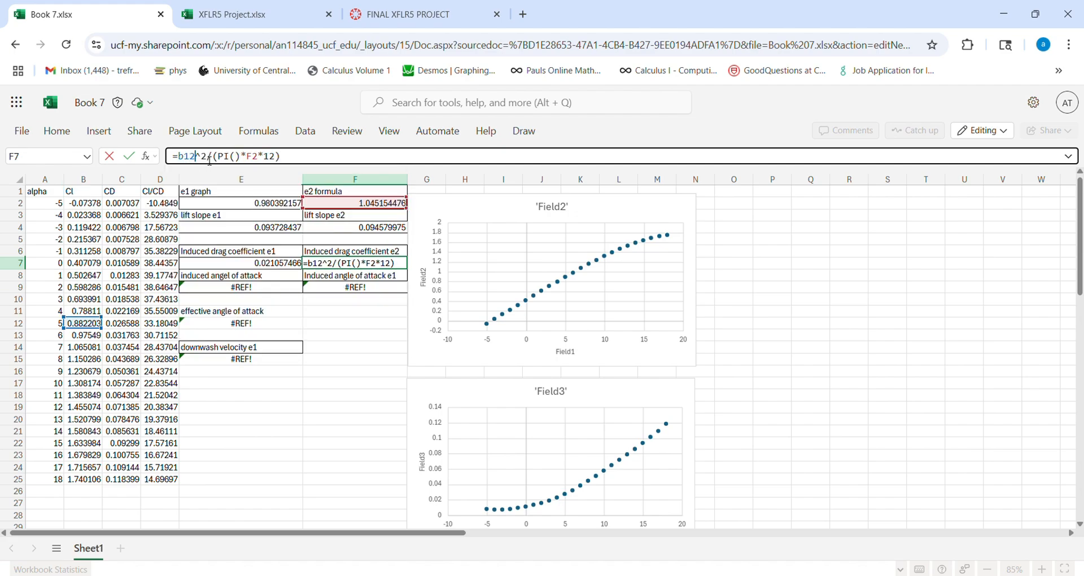
{"action": "key", "text": "Return"}
{"action": "left_click", "coordinate": [271, 266]}
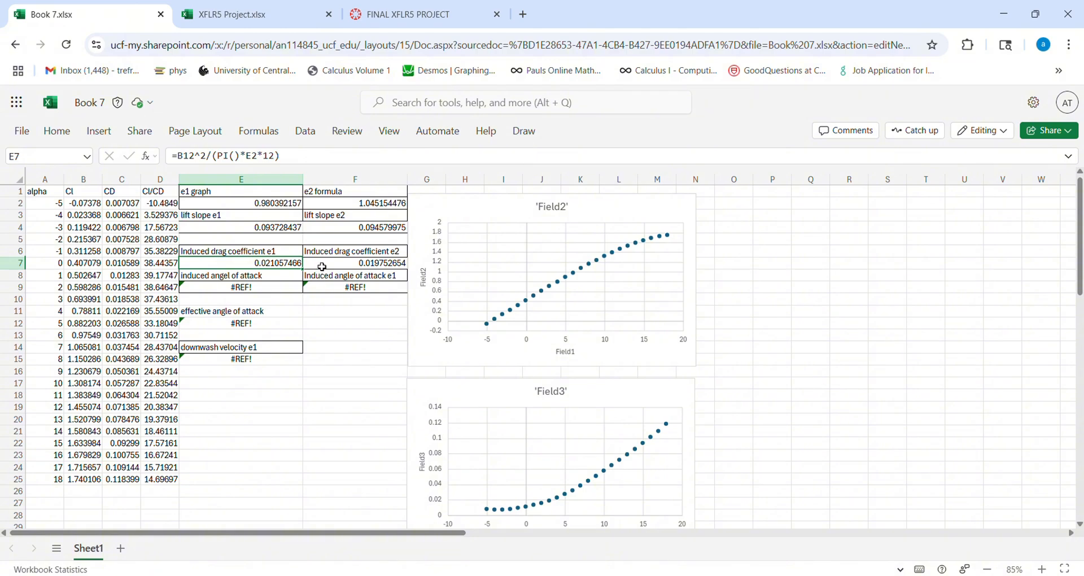
{"action": "mouse_move", "coordinate": [182, 161]}
{"action": "mouse_move", "coordinate": [255, 161]}
- Replace the broken reference in E9's induced angle of attack formula so it reads =B12/(PI()*E2*12)
{"action": "left_click", "coordinate": [257, 291]}
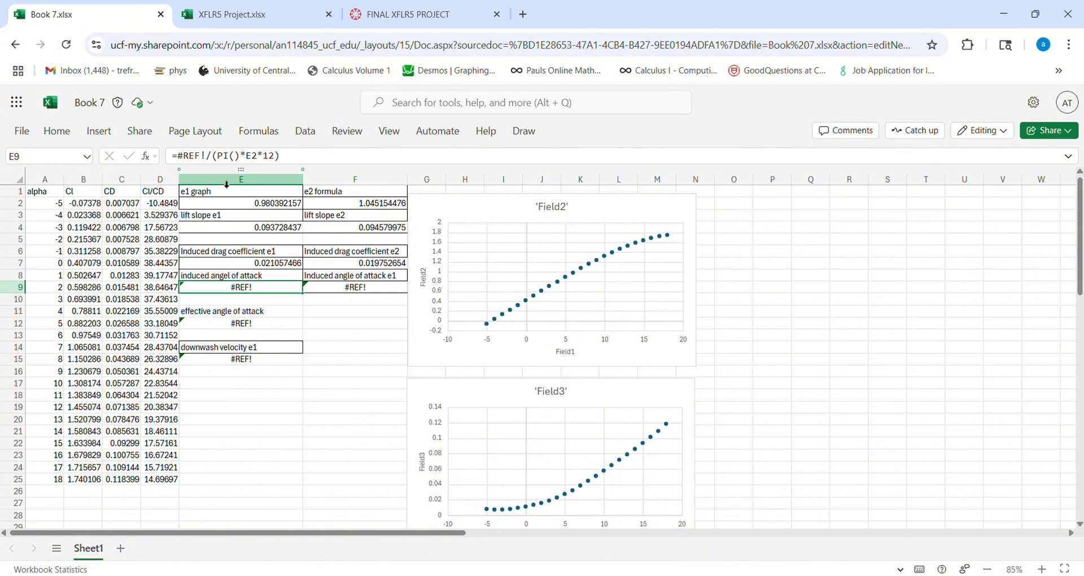
{"action": "left_click", "coordinate": [209, 158]}
{"action": "key", "text": "BackSpace"}
{"action": "key", "text": "BackSpace"}
{"action": "key", "text": "BackSpace"}
{"action": "key", "text": "BackSpace"}
{"action": "key", "text": "BackSpace"}
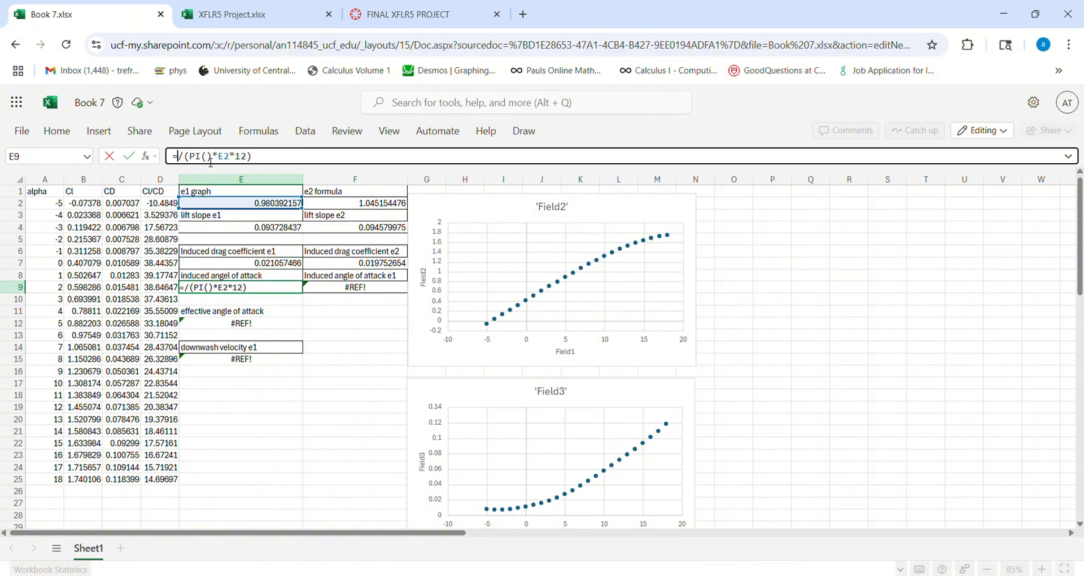
{"action": "type", "text": "b12"}
{"action": "key", "text": "Return"}
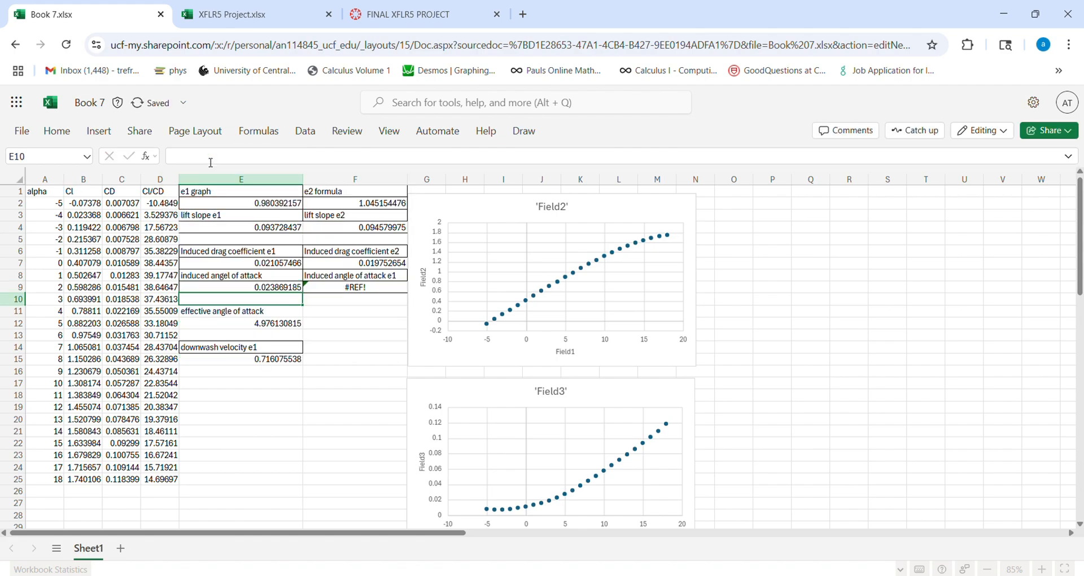
- Replace the broken reference in F9's induced angle of attack formula with B12
{"action": "left_click", "coordinate": [335, 290]}
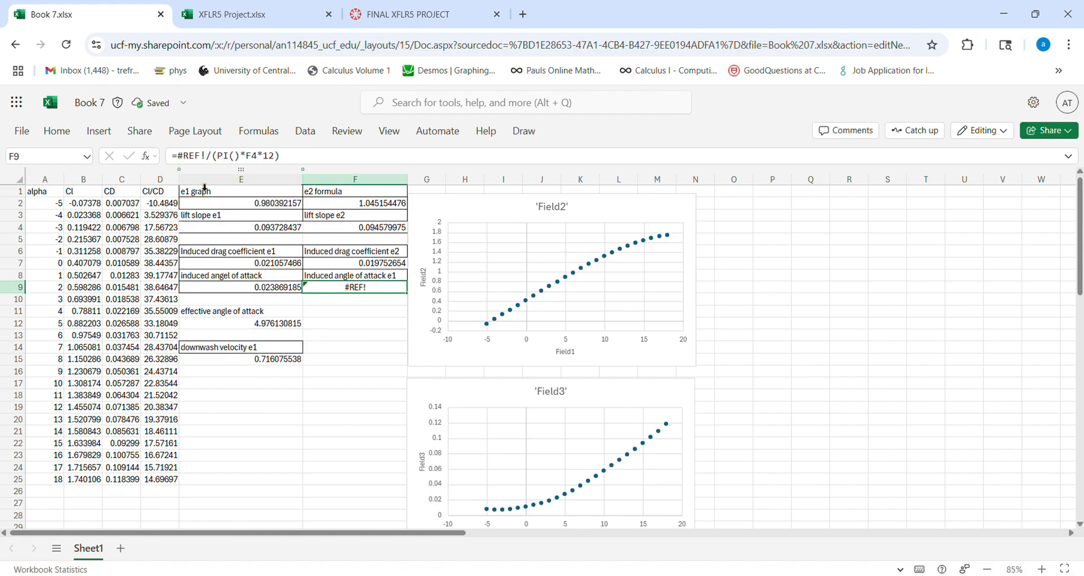
{"action": "left_click", "coordinate": [212, 160]}
{"action": "key", "text": "BackSpace"}
{"action": "key", "text": "BackSpace"}
{"action": "key", "text": "BackSpace"}
{"action": "key", "text": "BackSpace"}
{"action": "key", "text": "BackSpace"}
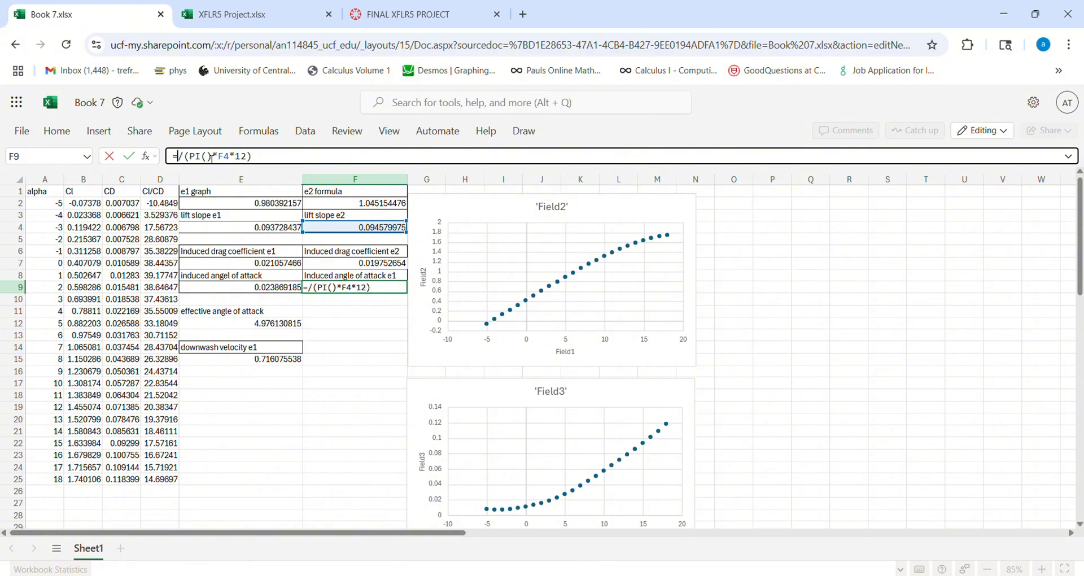
{"action": "type", "text": "B12"}
{"action": "key", "text": "Return"}
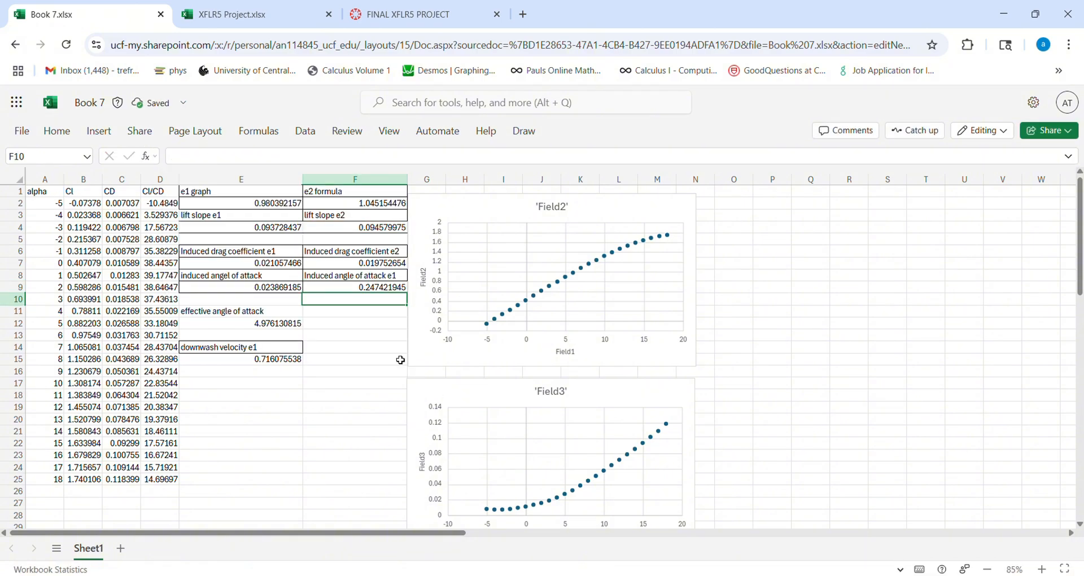
- Compare the formulas in E9 and F9, and change F9 to =B12/(PI()*F2*12)
{"action": "left_click", "coordinate": [257, 288]}
{"action": "left_click", "coordinate": [358, 289]}
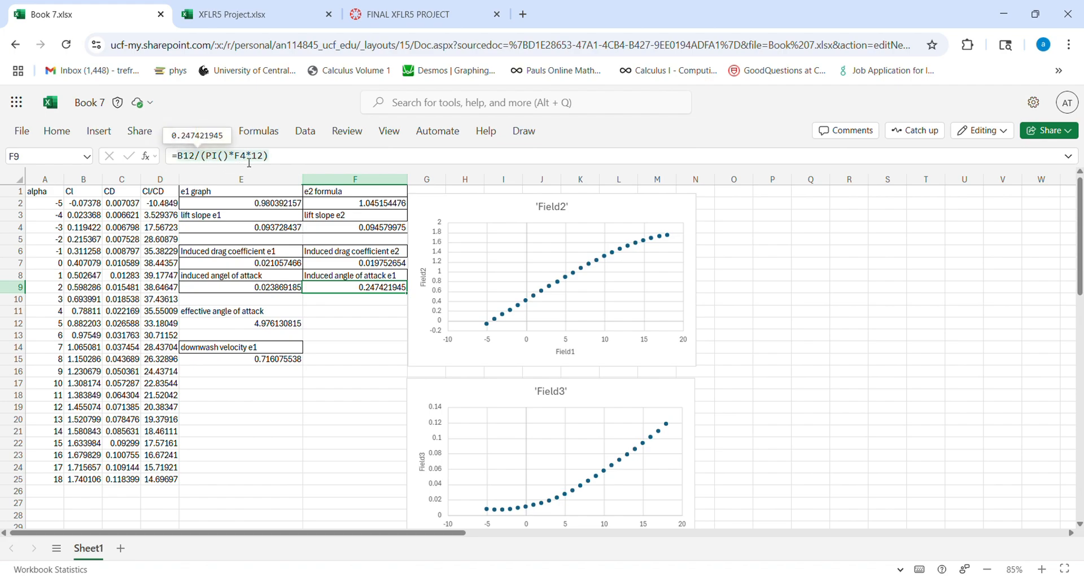
{"action": "left_click", "coordinate": [350, 315]}
{"action": "left_click", "coordinate": [254, 289]}
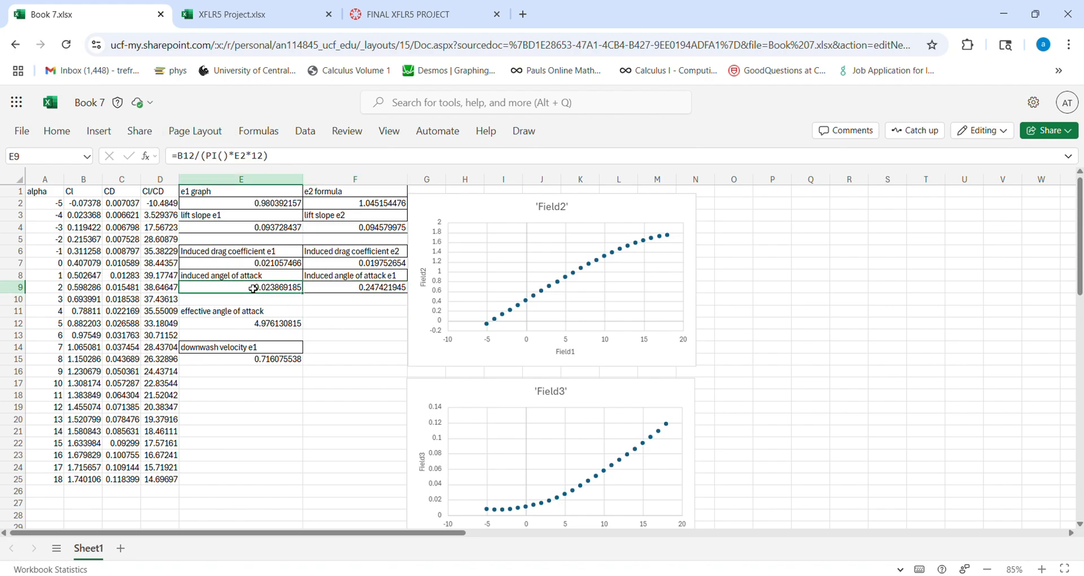
{"action": "left_click", "coordinate": [325, 299]}
{"action": "left_click", "coordinate": [260, 289]}
{"action": "left_click", "coordinate": [322, 291]}
{"action": "left_click", "coordinate": [250, 157]}
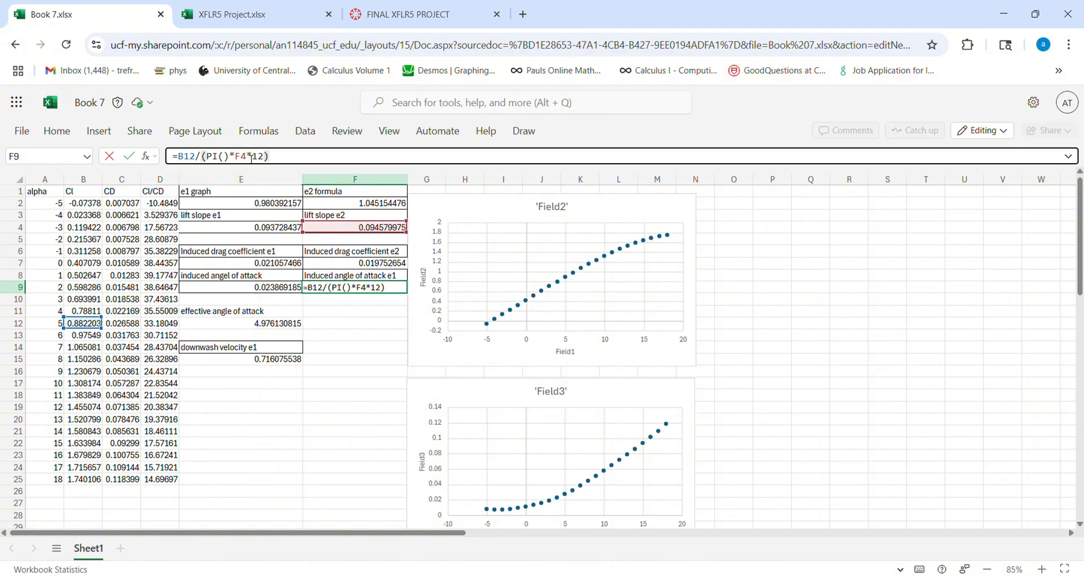
{"action": "key", "text": "BackSpace"}
{"action": "type", "text": "2"}
{"action": "key", "text": "Return"}
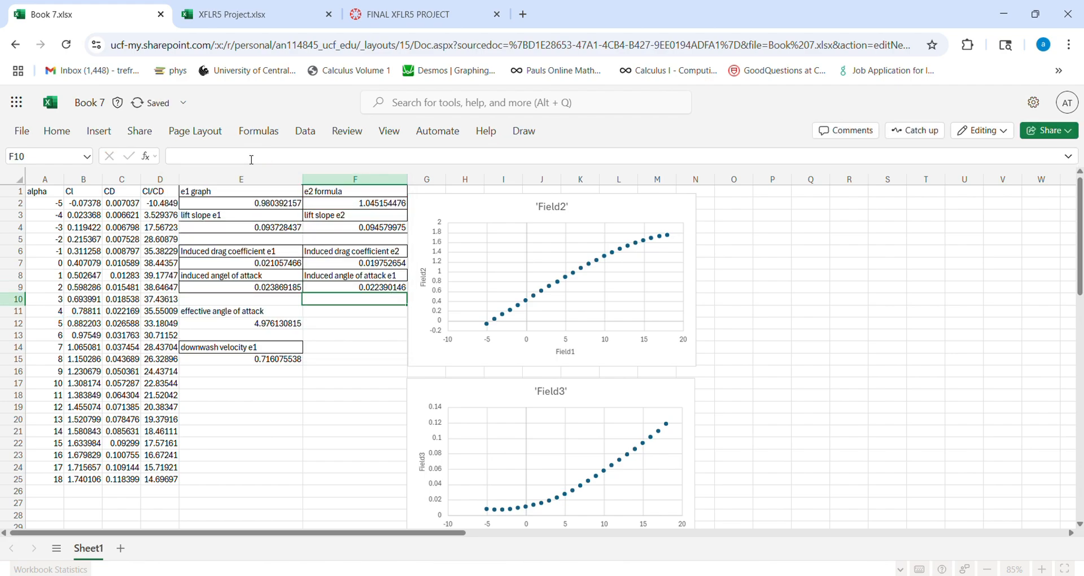
{"action": "left_click", "coordinate": [373, 266]}
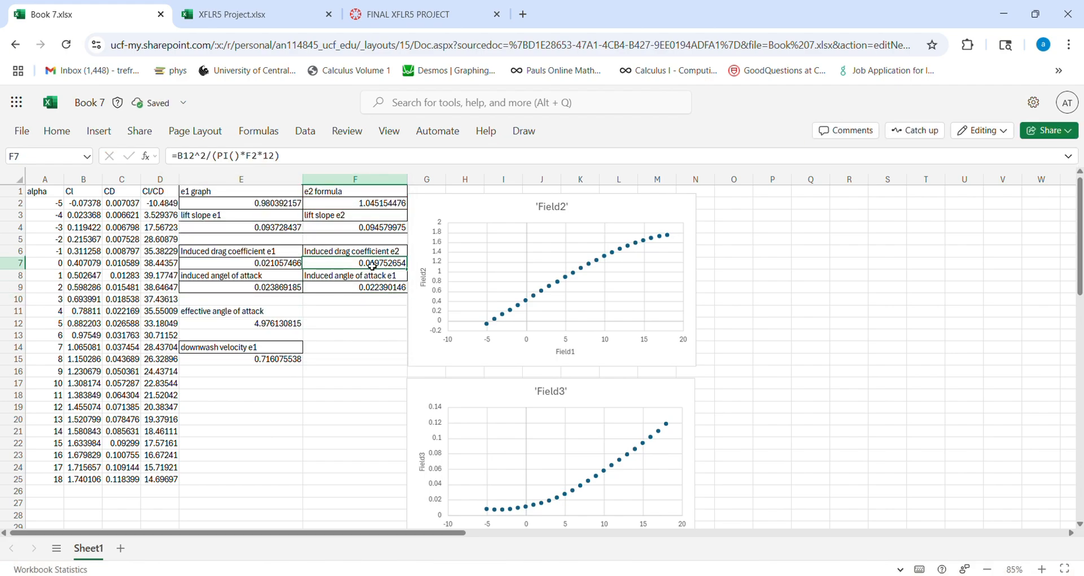
{"action": "left_click", "coordinate": [360, 288]}
{"action": "left_click", "coordinate": [341, 350]}
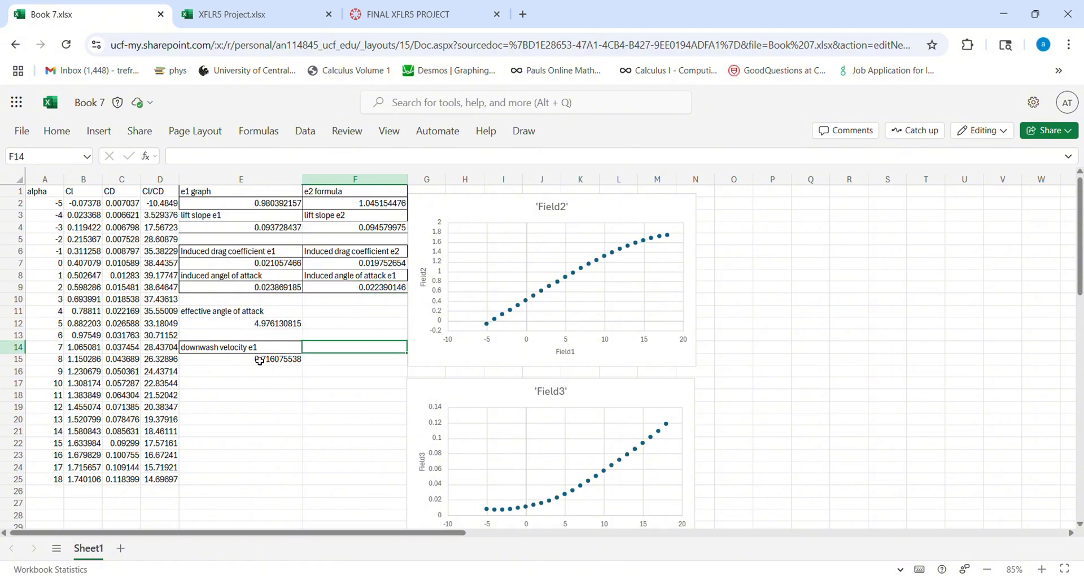
- Add a PI()/180 factor to the effective angle of attack in E12, making the formula =5-E9*(PI()/180)
{"action": "left_click", "coordinate": [233, 319]}
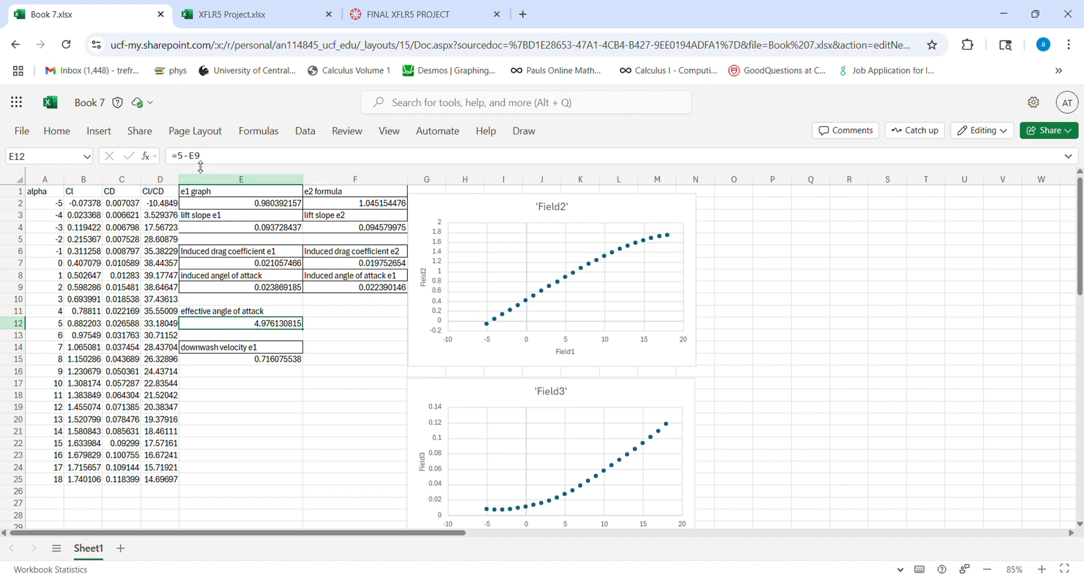
{"action": "left_click", "coordinate": [211, 161]}
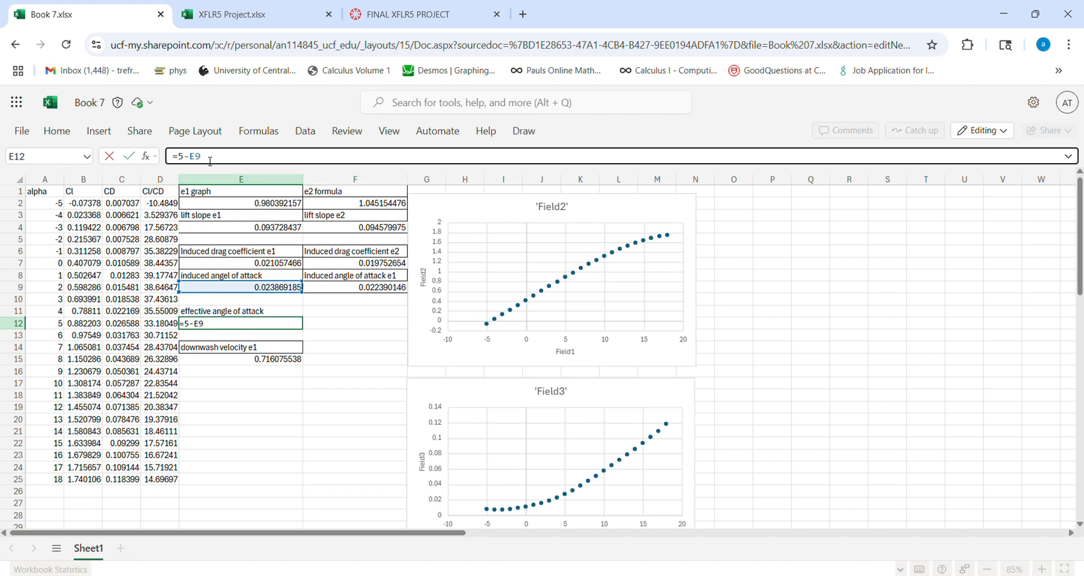
{"action": "key", "text": "ctrl+Return"}
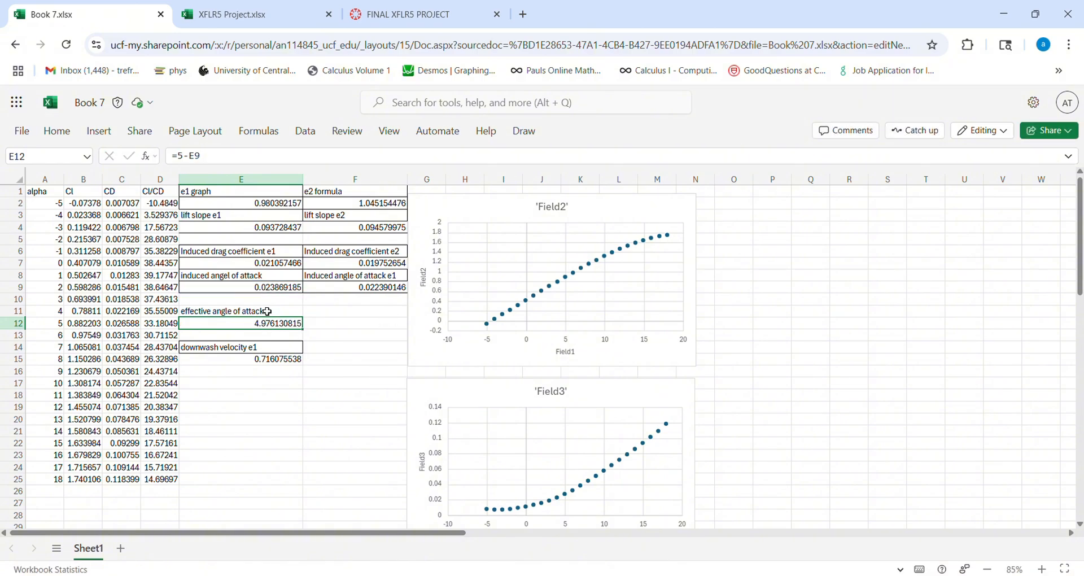
{"action": "left_click", "coordinate": [213, 157]}
{"action": "type", "text": "*"}
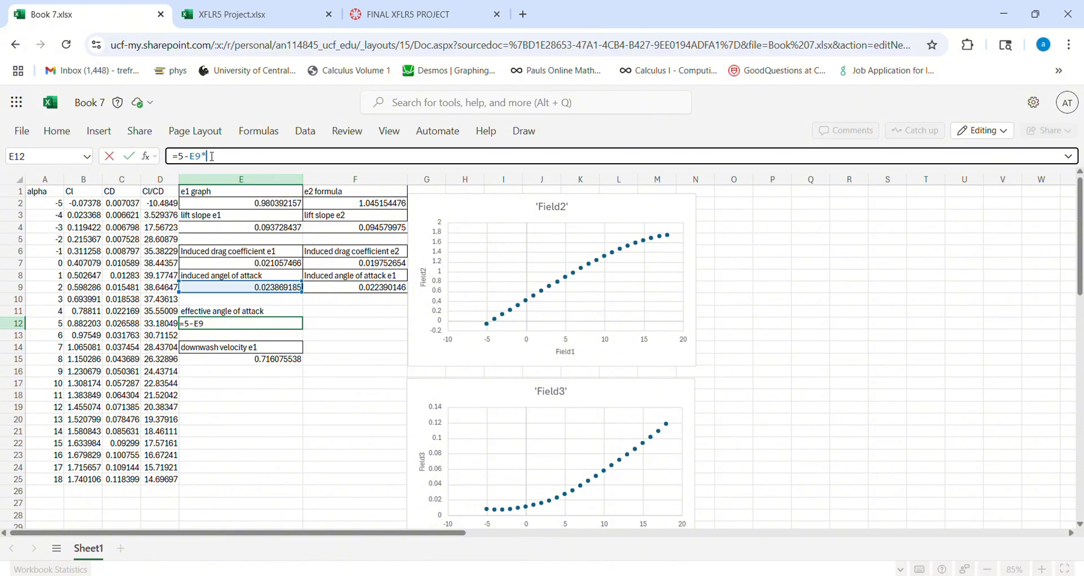
{"action": "type", "text": "(pi"}
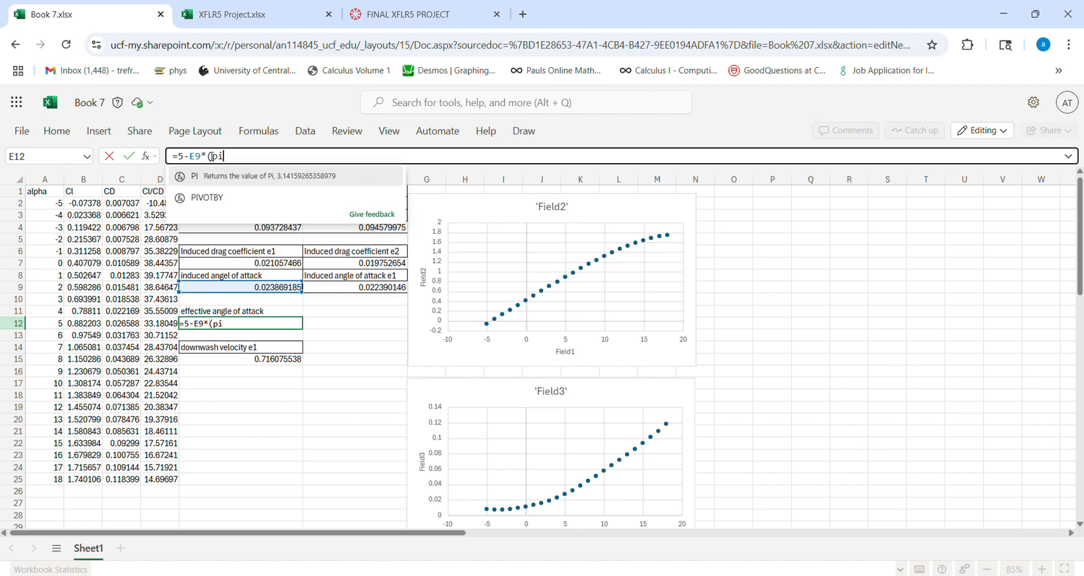
{"action": "type", "text": "()"}
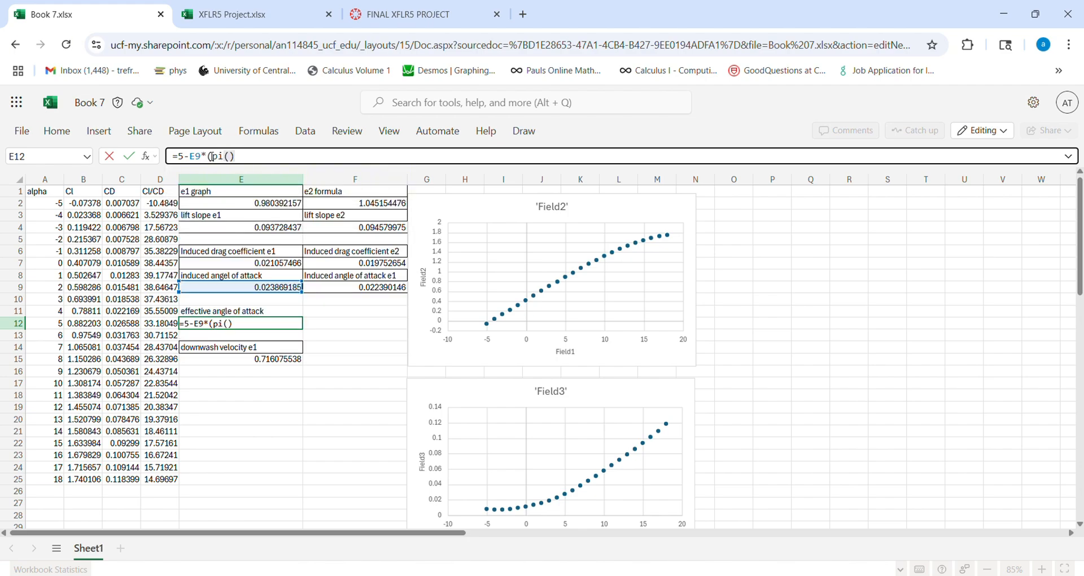
{"action": "type", "text": "/180)"}
{"action": "key", "text": "Return"}
- Try the conversion factor 180*PI() in E12's effective angle of attack formula, giving =5-E9*(180*PI())
{"action": "left_click", "coordinate": [253, 328]}
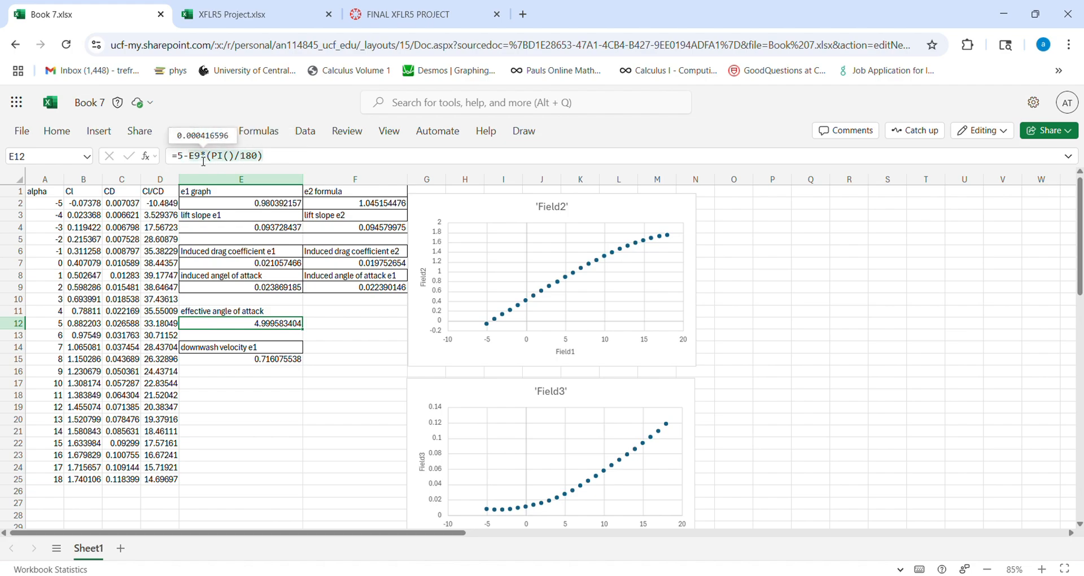
{"action": "left_click", "coordinate": [261, 160]}
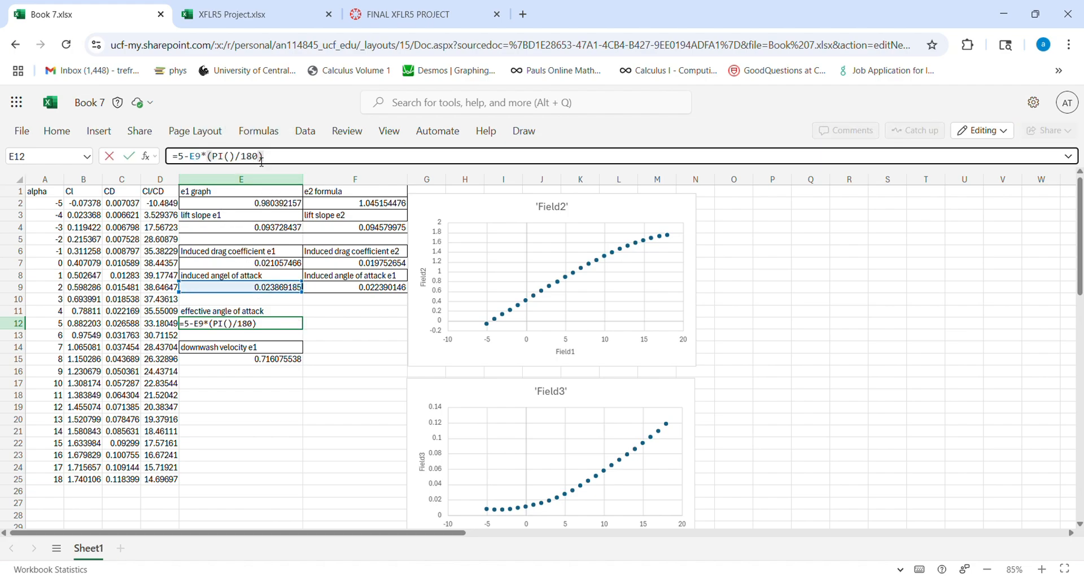
{"action": "key", "text": "BackSpace"}
{"action": "key", "text": "BackSpace"}
{"action": "key", "text": "BackSpace"}
{"action": "key", "text": "BackSpace"}
{"action": "key", "text": "BackSpace"}
{"action": "key", "text": "BackSpace"}
{"action": "key", "text": "BackSpace"}
{"action": "key", "text": "BackSpace"}
{"action": "type", "text": "18"}
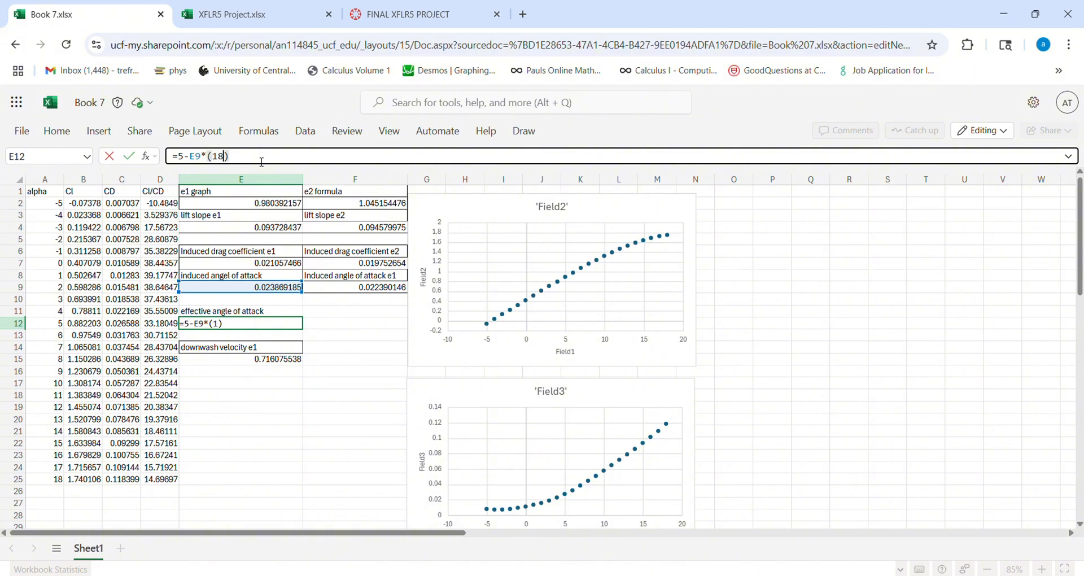
{"action": "type", "text": "0*pi()"}
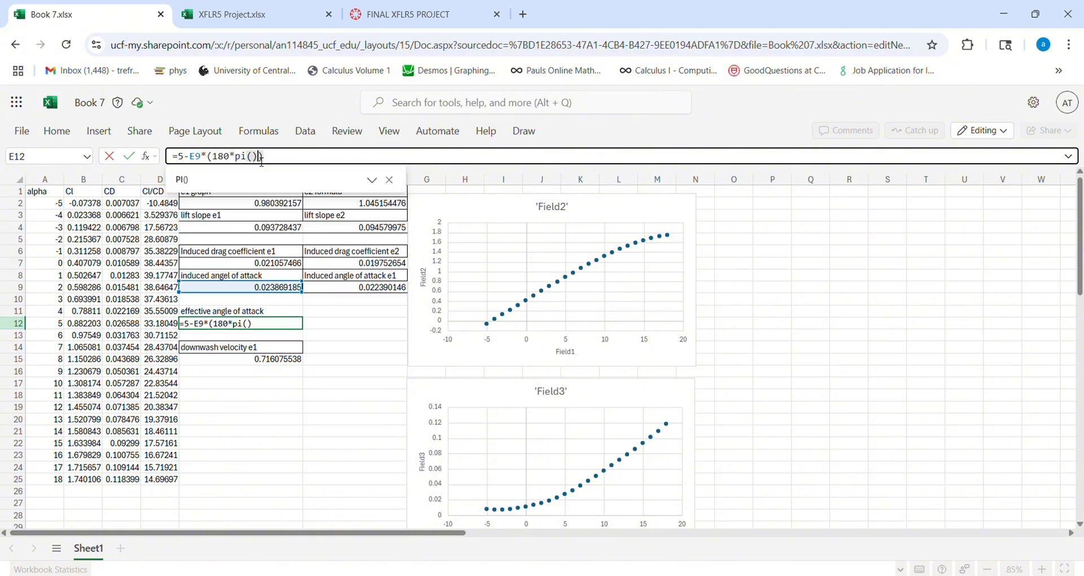
{"action": "key", "text": "Return"}
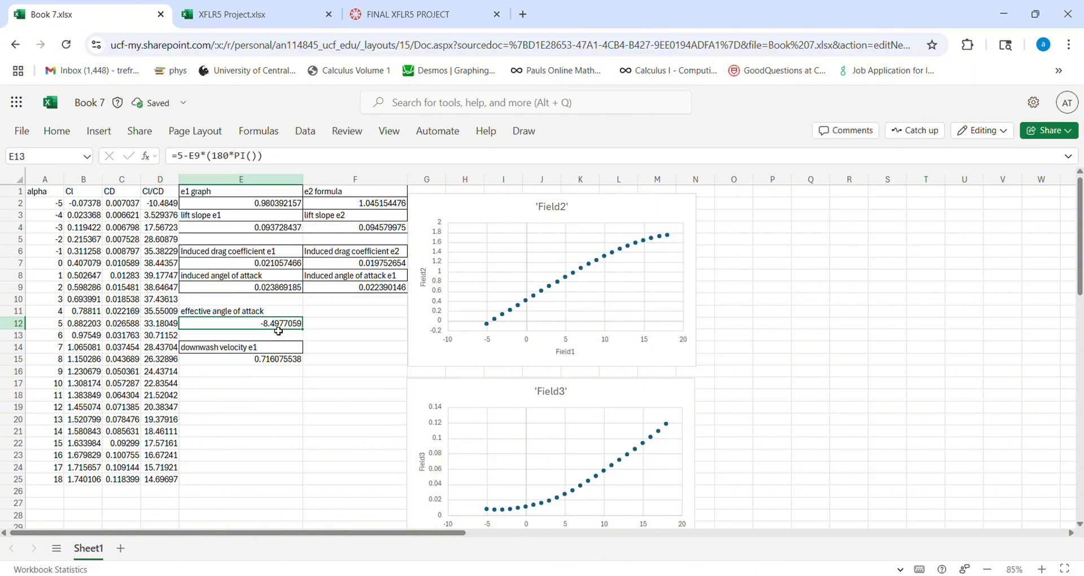
- Restore the PI()/180 conversion factor in E12's effective angle of attack formula
{"action": "left_click_drag", "start_coordinate": [258, 156], "coordinate": [216, 158]}
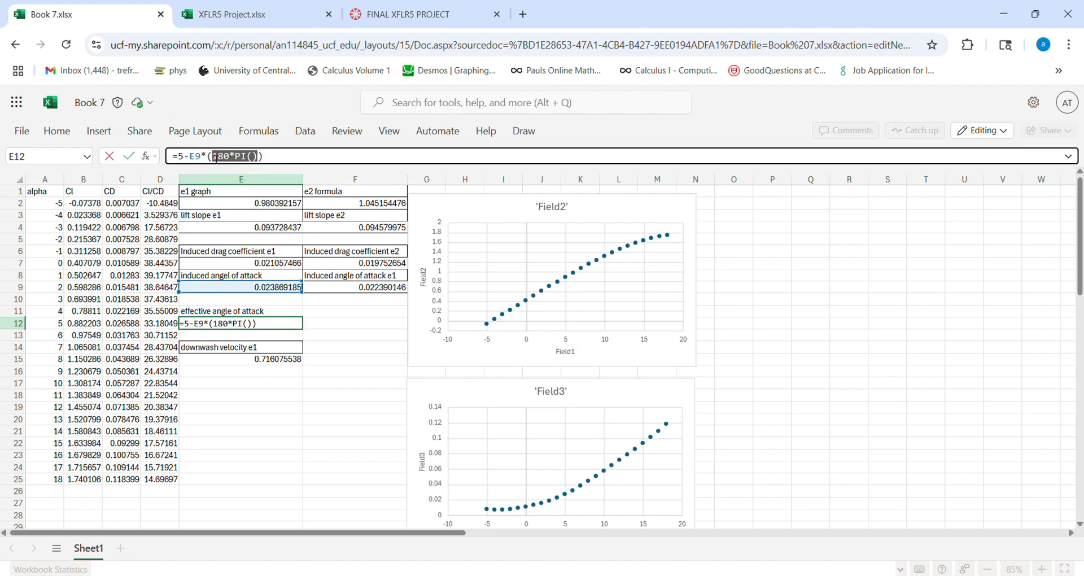
{"action": "key", "text": "BackSpace"}
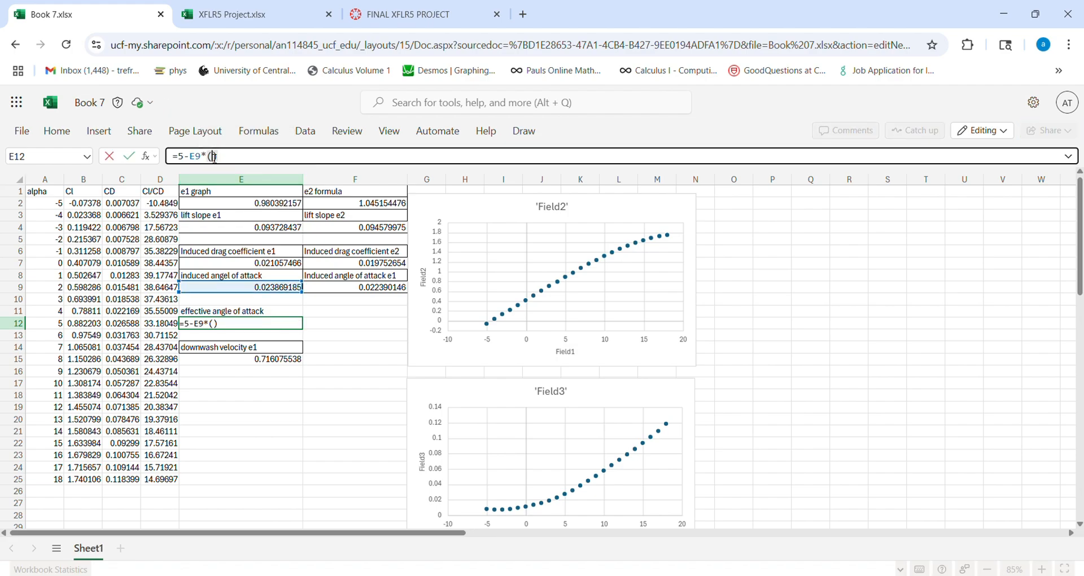
{"action": "type", "text": "pi()/180"}
{"action": "key", "text": "Return"}
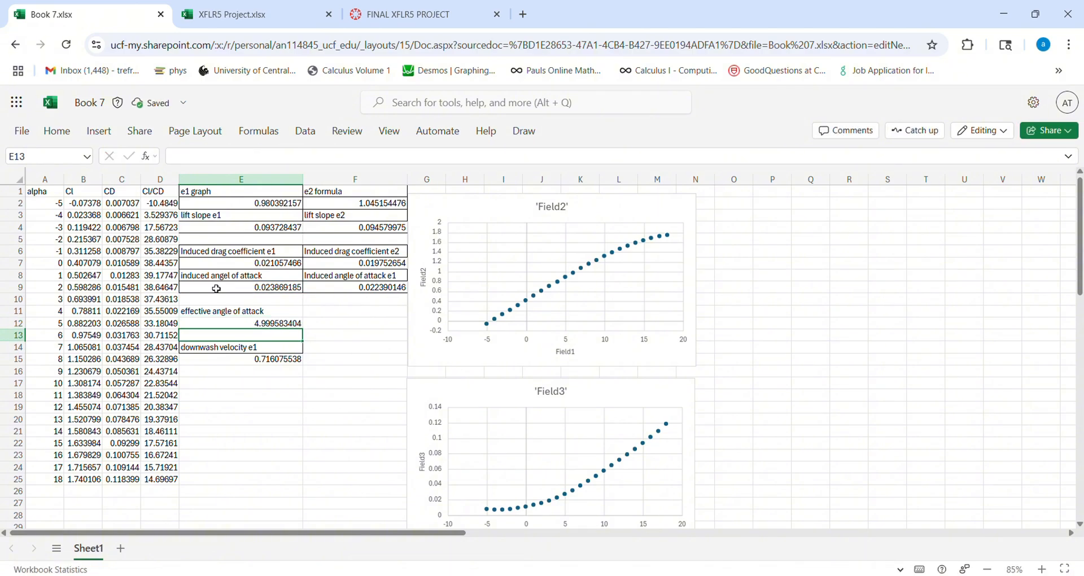
- Check the effective angle of attack formula in E12 and the downwash velocity formula in E15
{"action": "left_click", "coordinate": [280, 327]}
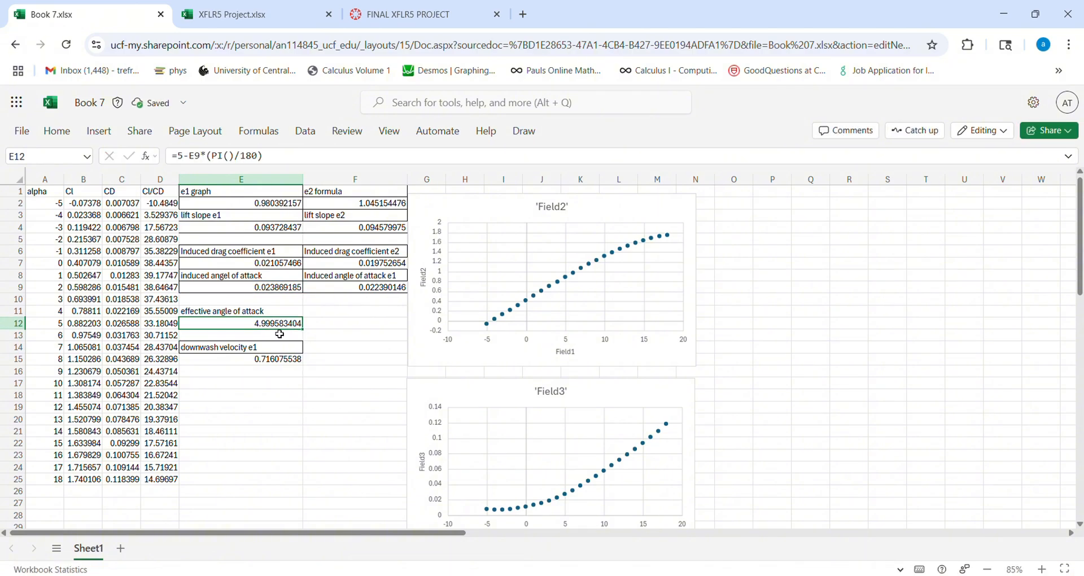
{"action": "left_click", "coordinate": [307, 362]}
{"action": "left_click", "coordinate": [271, 327]}
{"action": "left_click", "coordinate": [268, 364]}
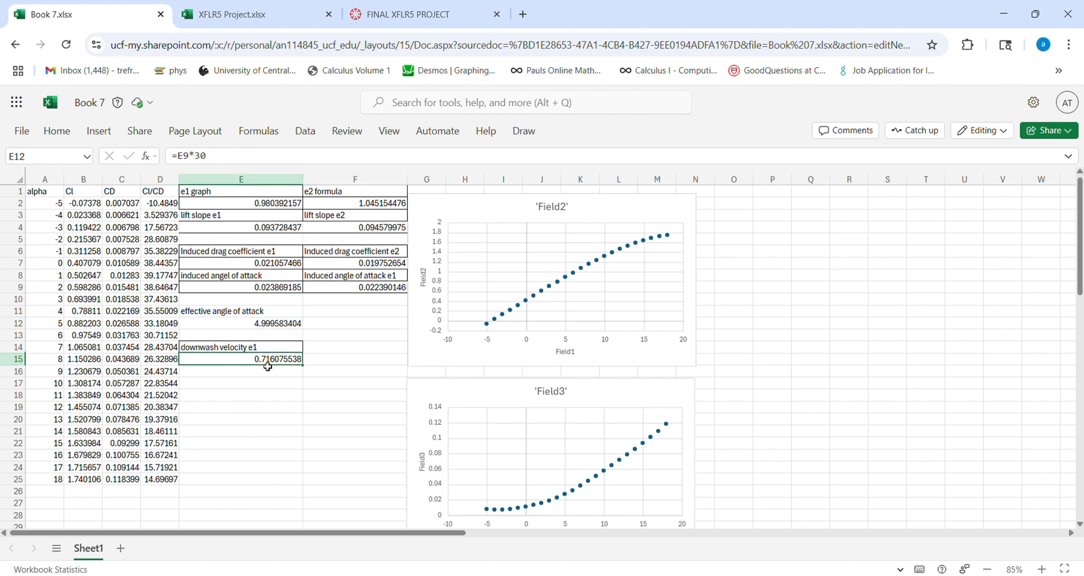
{"action": "left_click", "coordinate": [260, 399]}
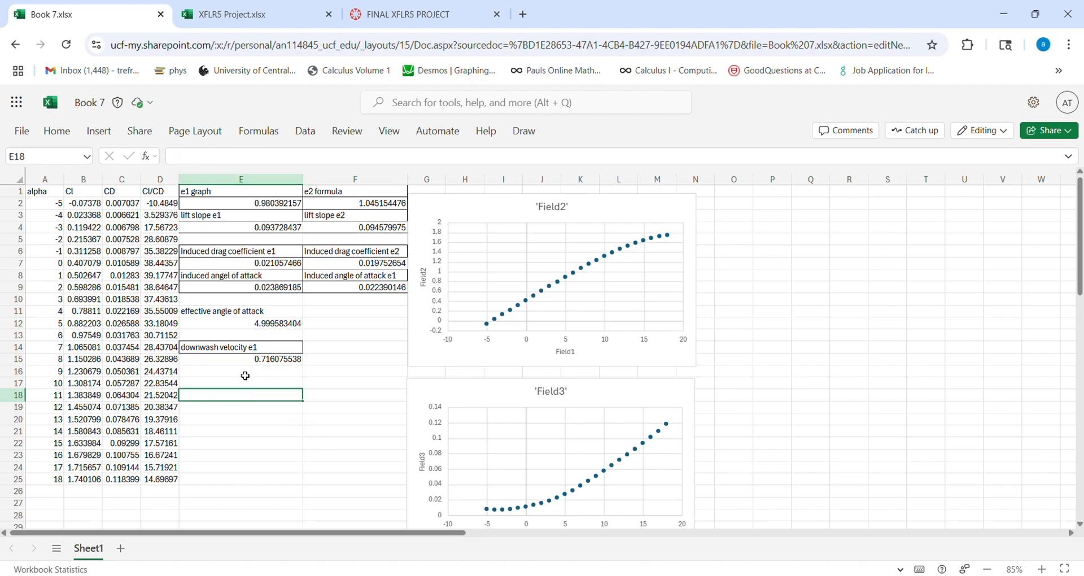
- Compare the effective angle and downwash velocity formulas in E12 and E15 with the results table in the XFLR5 Project workbook
{"action": "left_click", "coordinate": [243, 364]}
{"action": "left_click", "coordinate": [240, 326]}
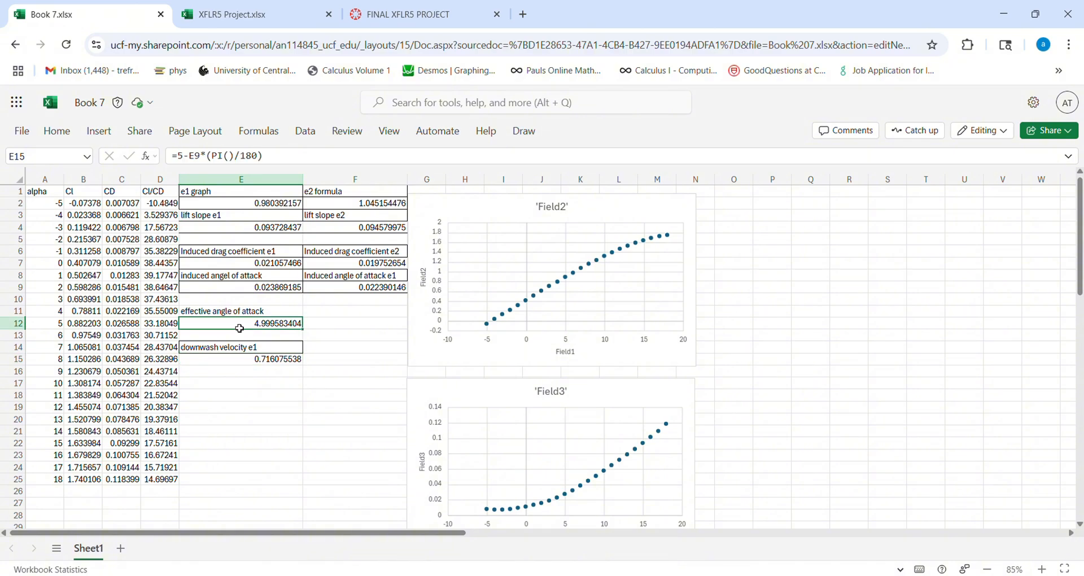
{"action": "left_click", "coordinate": [365, 323]}
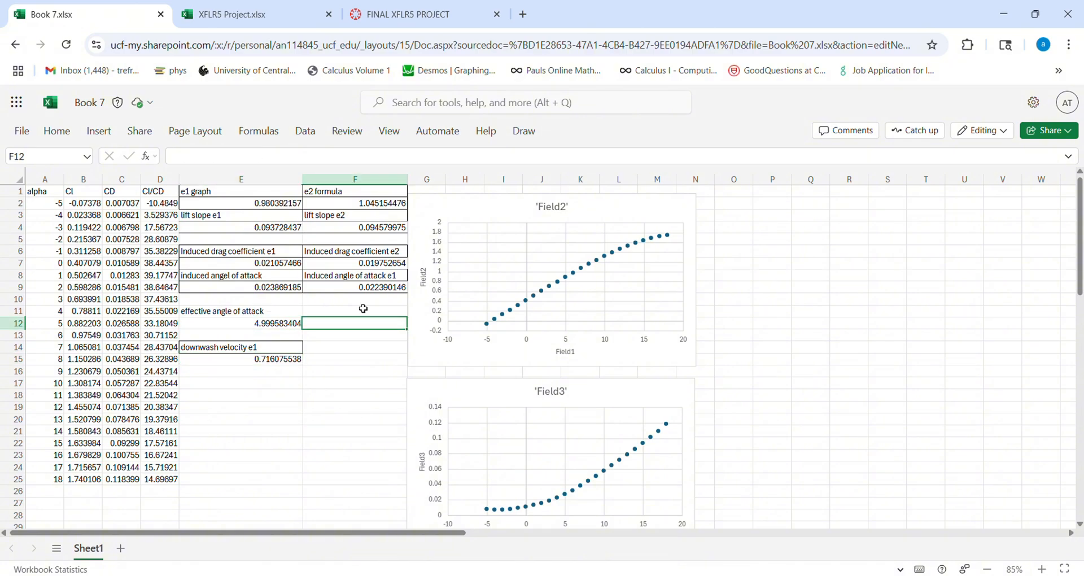
{"action": "left_click", "coordinate": [269, 14]}
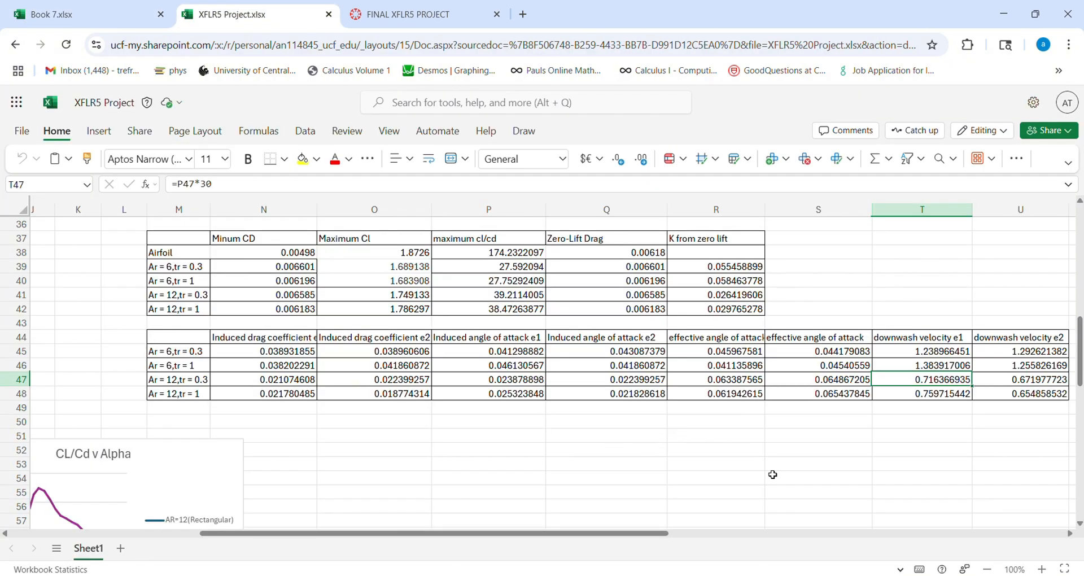
{"action": "left_click", "coordinate": [100, 16]}
{"action": "left_click", "coordinate": [249, 362]}
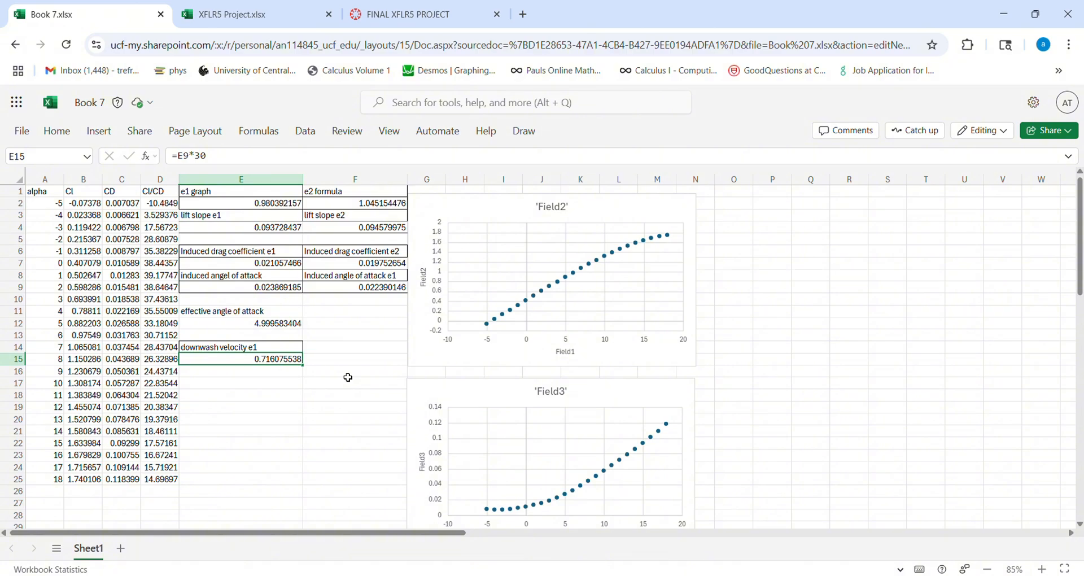
{"action": "left_click", "coordinate": [292, 399]}
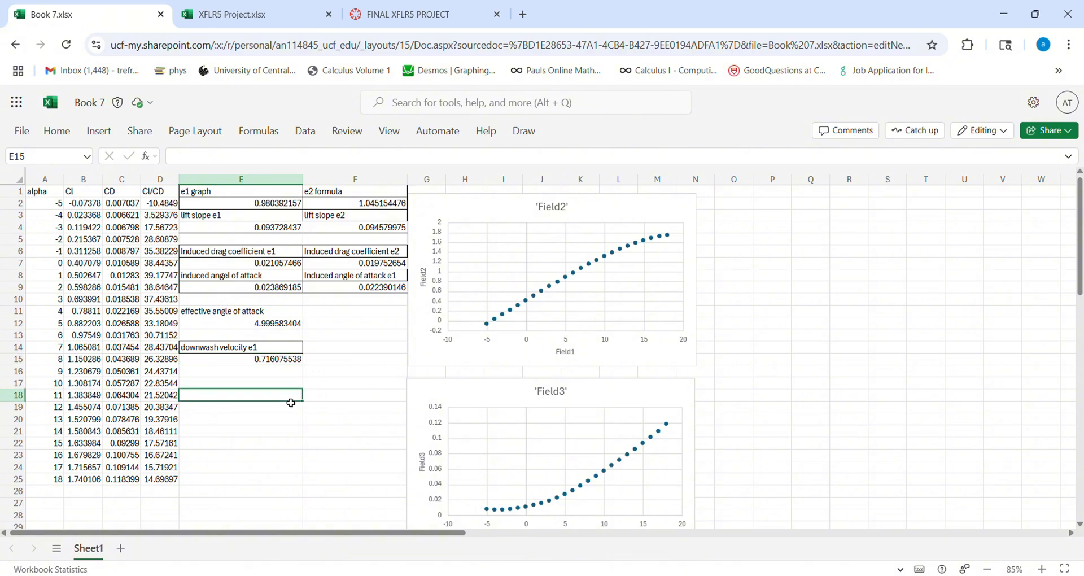
{"action": "left_click", "coordinate": [259, 365]}
{"action": "left_click", "coordinate": [364, 373]}
{"action": "left_click", "coordinate": [281, 383]}
{"action": "left_click", "coordinate": [340, 361]}
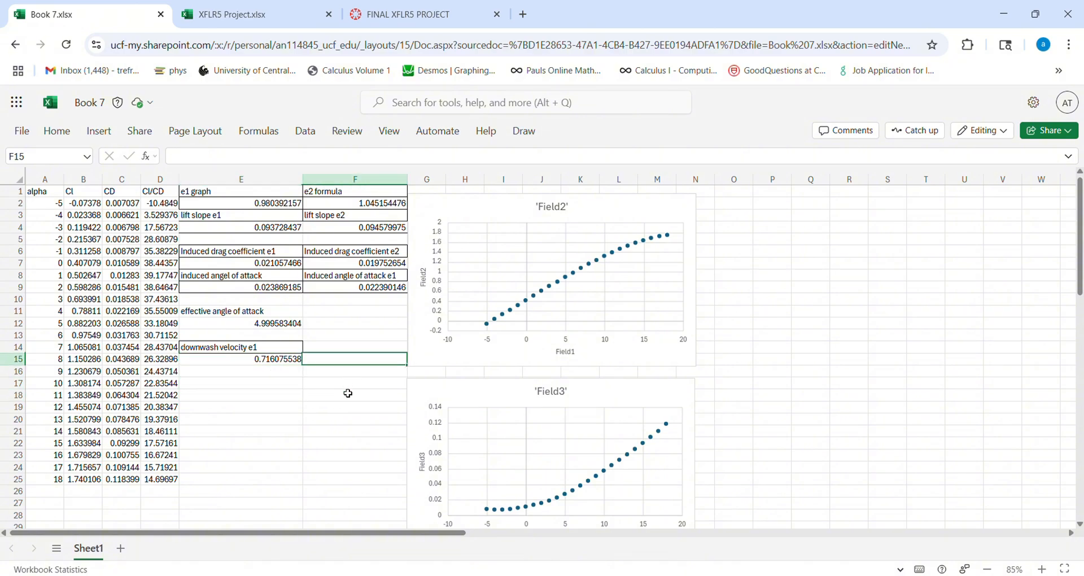
{"action": "left_click", "coordinate": [348, 393]}
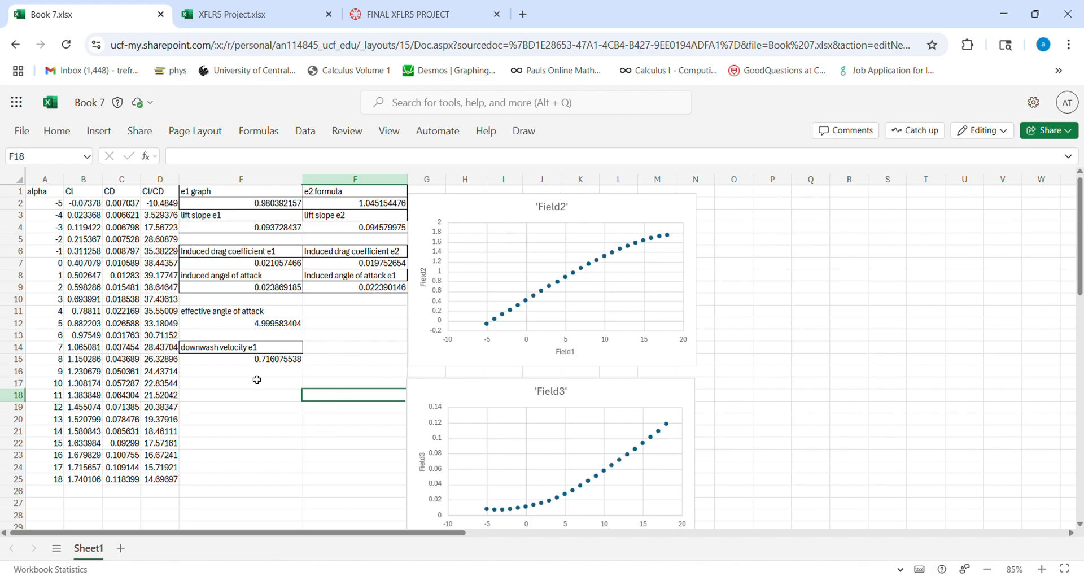
{"action": "scroll", "coordinate": [318, 371], "scroll_direction": "down", "scroll_amount": 1}
{"action": "scroll", "coordinate": [319, 372], "scroll_direction": "up", "scroll_amount": 1}
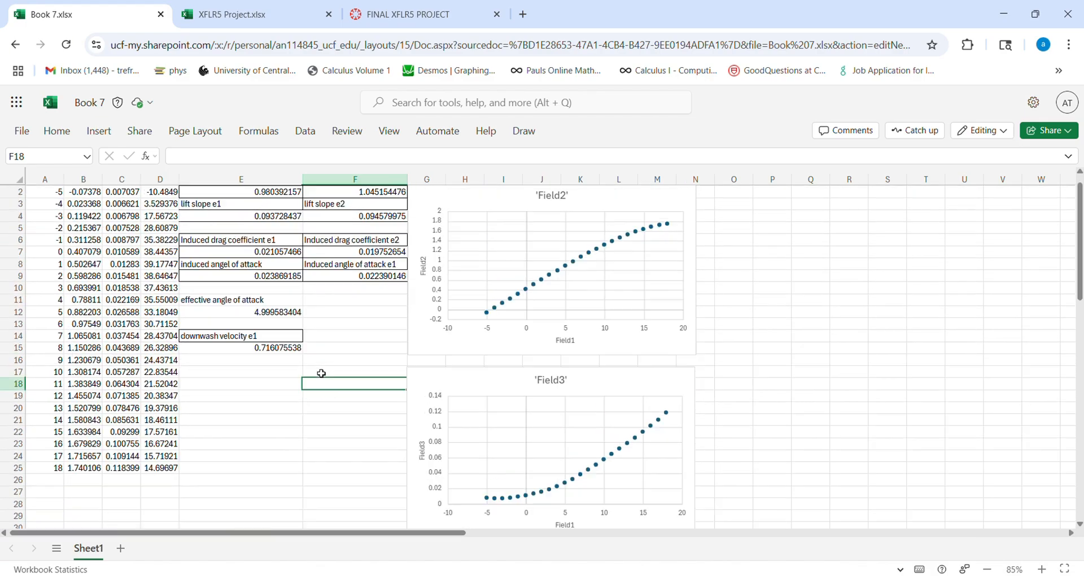
- Read the lift curve slope requirement in the FINAL XFLR5 PROJECT assignment, view the XFLR5 Project workbook, and return to Book 7
{"action": "left_click", "coordinate": [381, 21]}
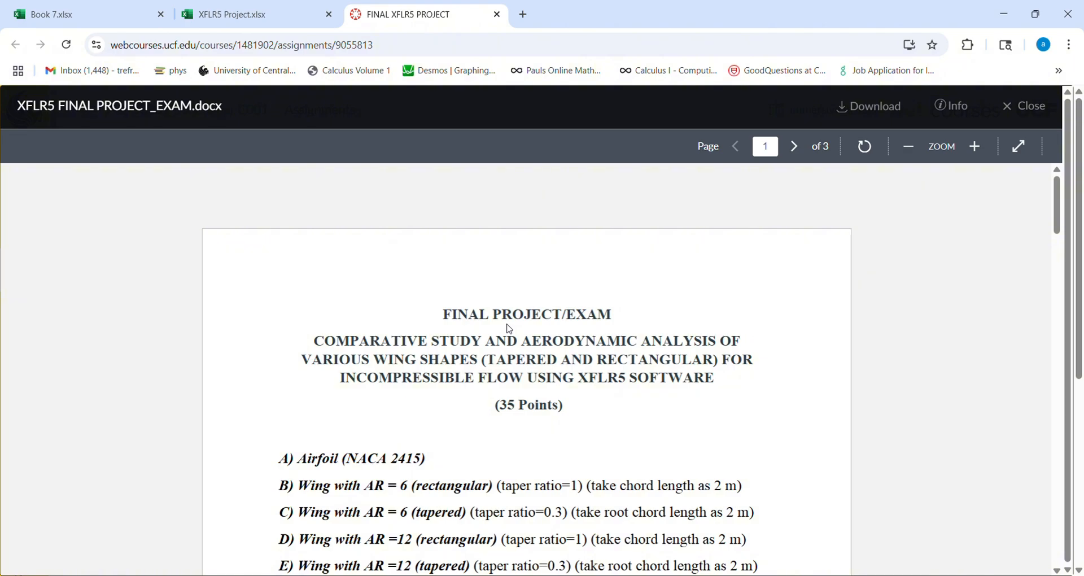
{"action": "scroll", "coordinate": [509, 329], "scroll_direction": "down", "scroll_amount": 12}
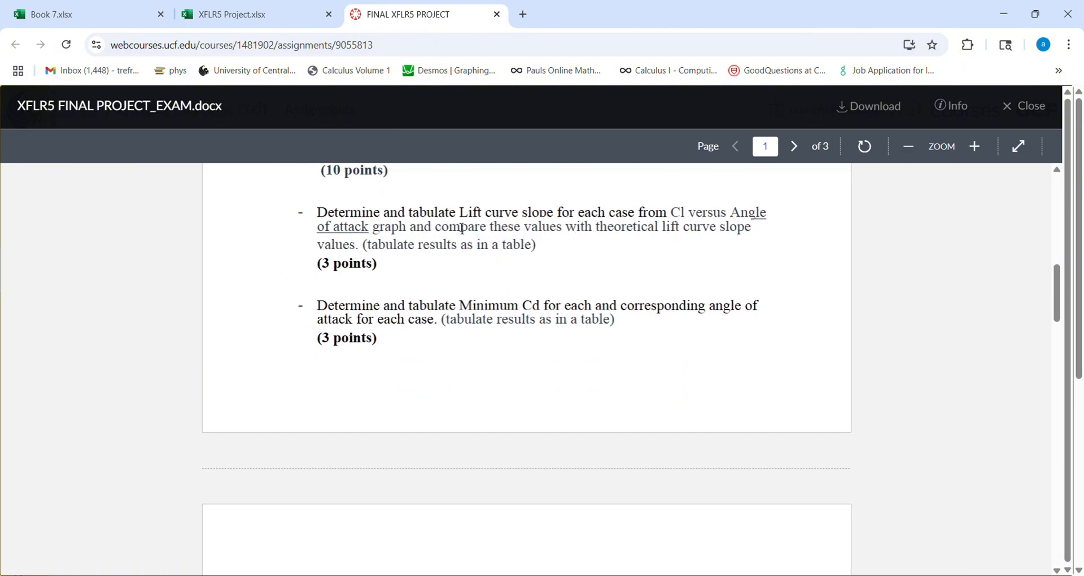
{"action": "scroll", "coordinate": [462, 228], "scroll_direction": "up", "scroll_amount": 2}
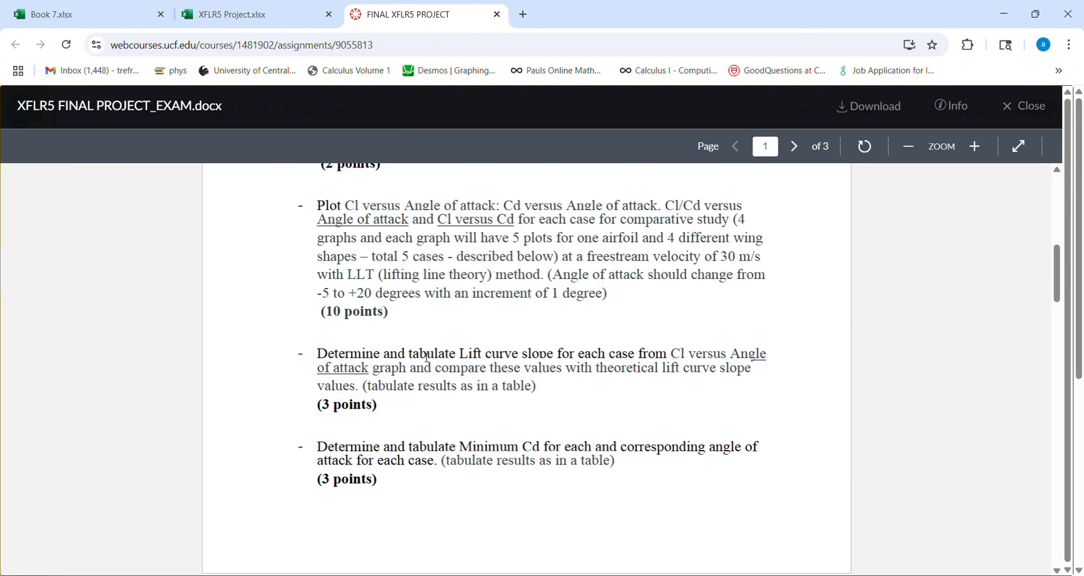
{"action": "left_click_drag", "start_coordinate": [427, 357], "coordinate": [552, 405]}
{"action": "left_click", "coordinate": [322, 357]}
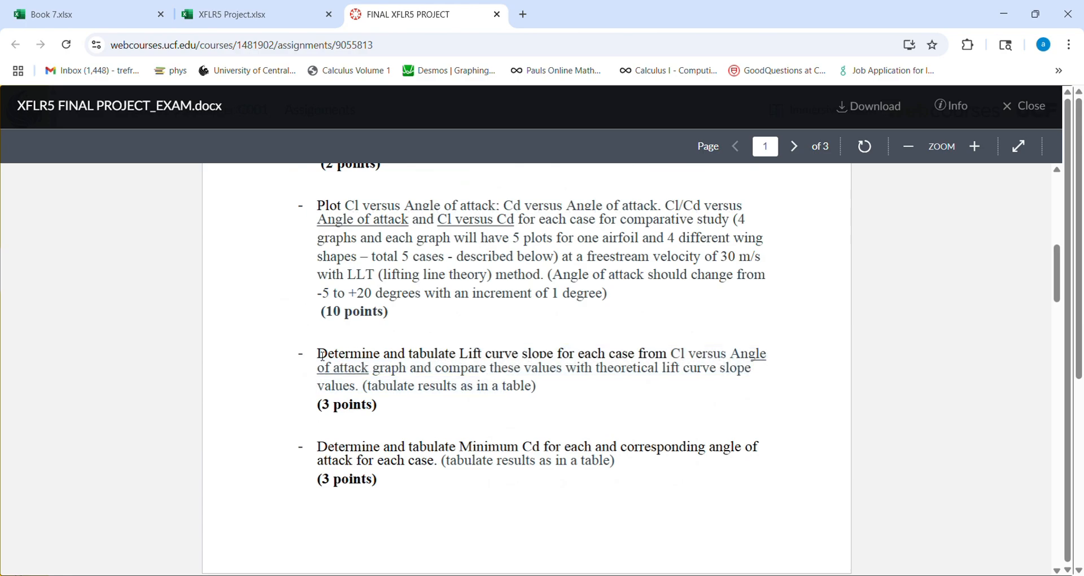
{"action": "left_click", "coordinate": [248, 21]}
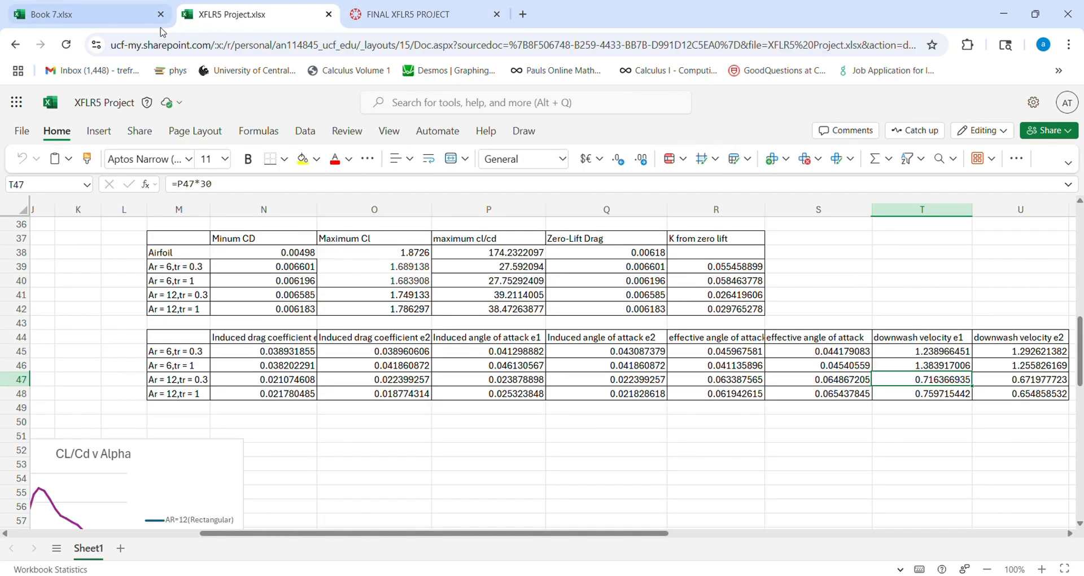
{"action": "left_click", "coordinate": [102, 17]}
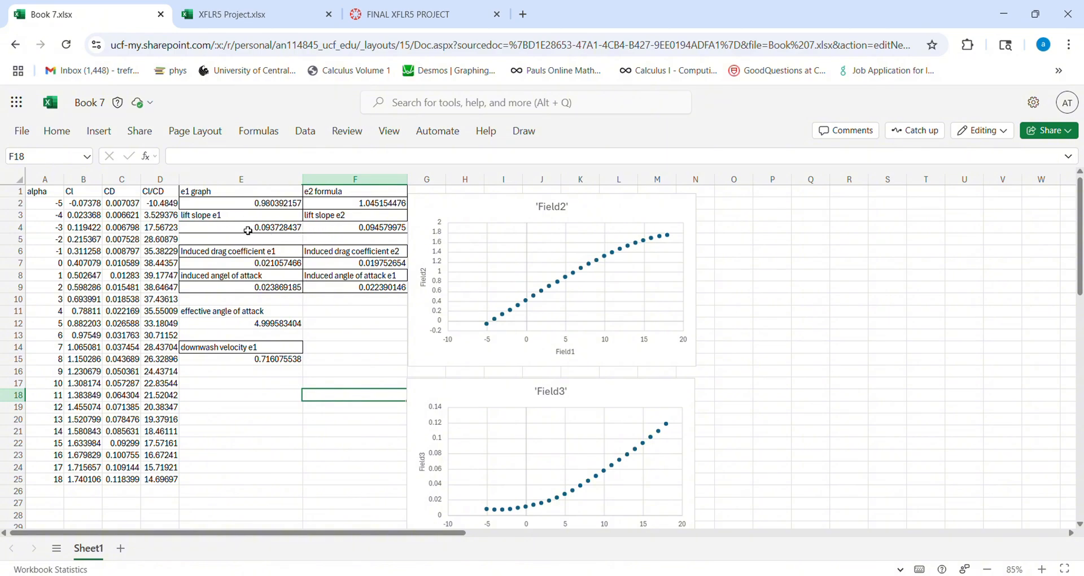
- Examine the theoretical lift slope formulas for e1 and e2 in E4 and F4
{"action": "left_click", "coordinate": [248, 231]}
{"action": "left_click", "coordinate": [332, 231]}
{"action": "left_click", "coordinate": [261, 233]}
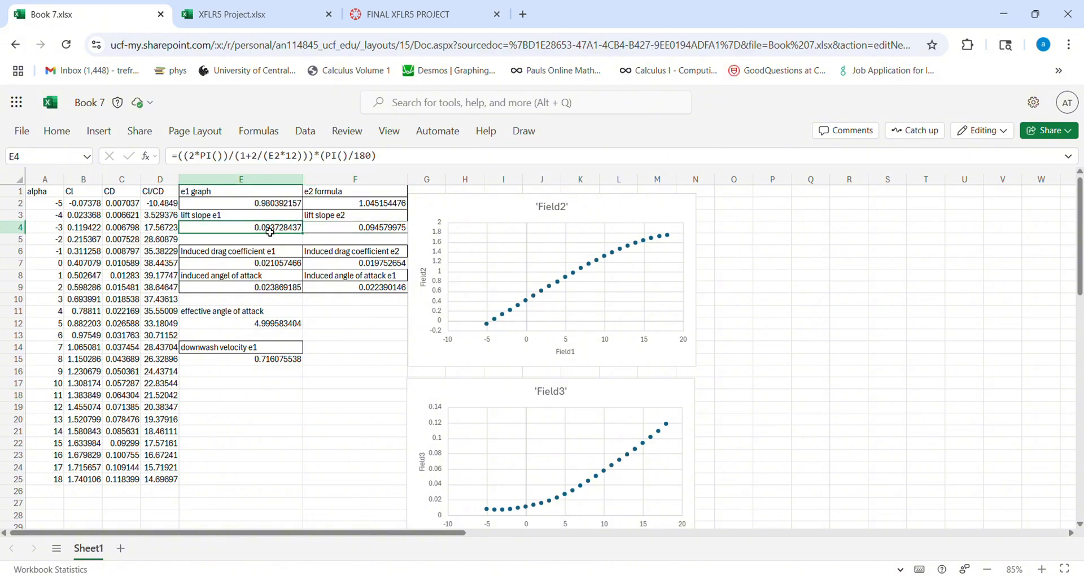
{"action": "left_click", "coordinate": [336, 235]}
{"action": "left_click", "coordinate": [246, 232]}
{"action": "left_click", "coordinate": [330, 231]}
{"action": "left_click", "coordinate": [245, 231]}
{"action": "left_click", "coordinate": [353, 331]}
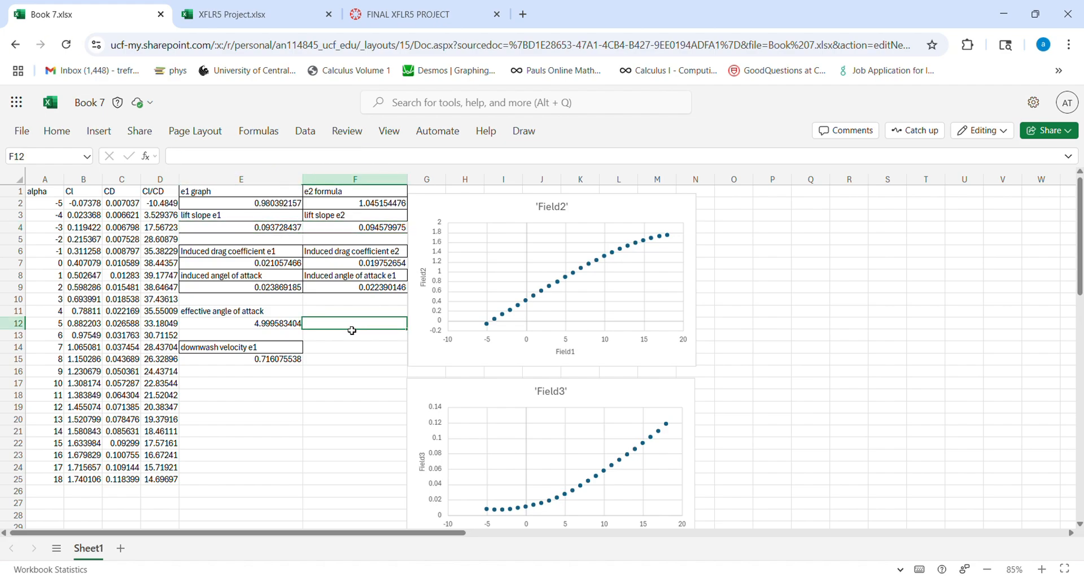
- Add the label "lift curve" in cell E18
{"action": "left_click", "coordinate": [234, 396]}
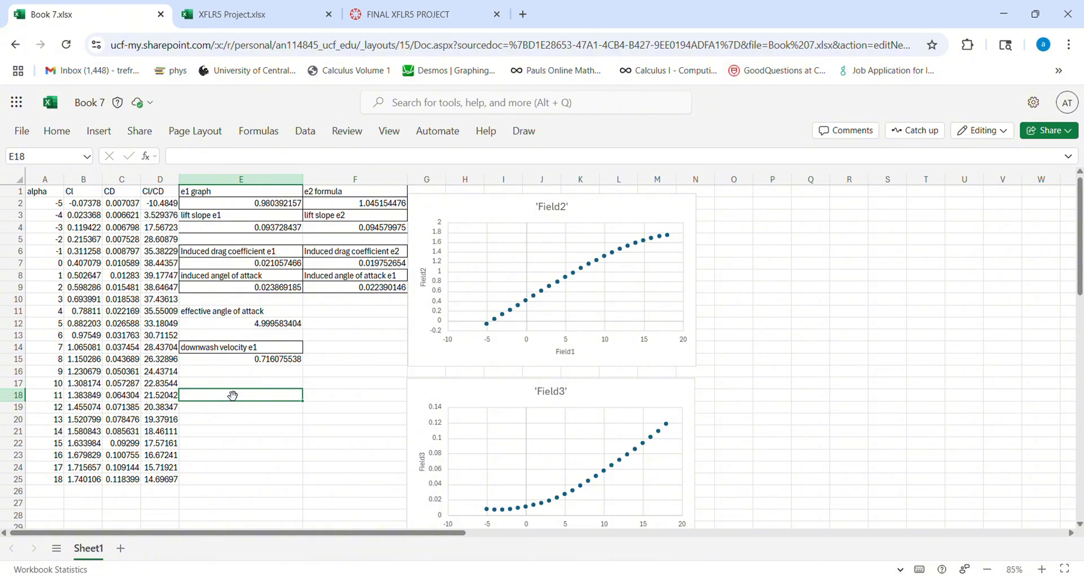
{"action": "type", "text": "lift curv"}
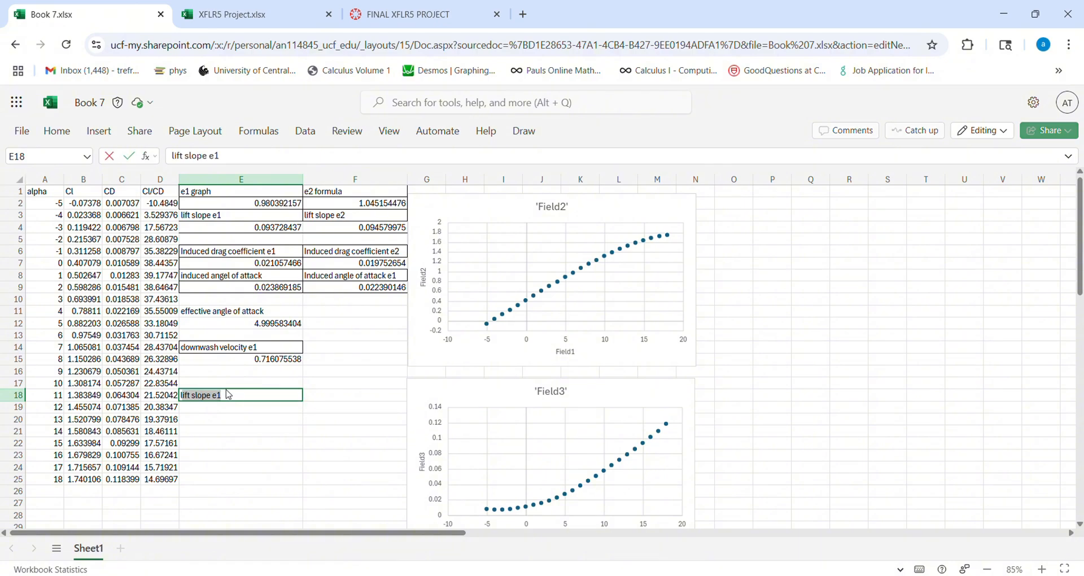
{"action": "type", "text": "e"}
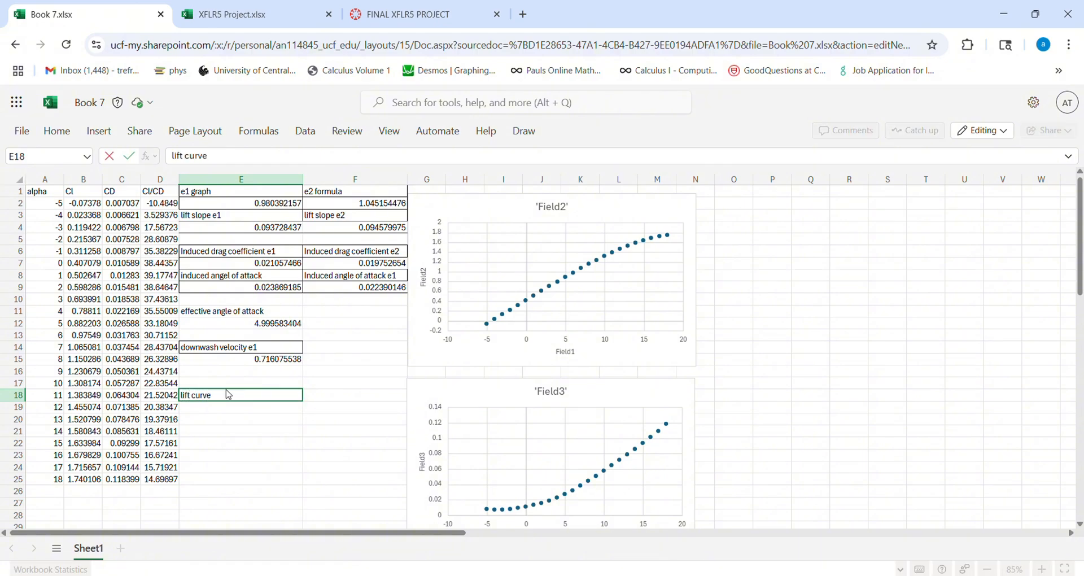
{"action": "key", "text": "Return"}
- Compute the lift curve slope from the first two Cl and alpha points in E19 with the formula =(B3-B2)/(A3-A2)
{"action": "type", "text": "="}
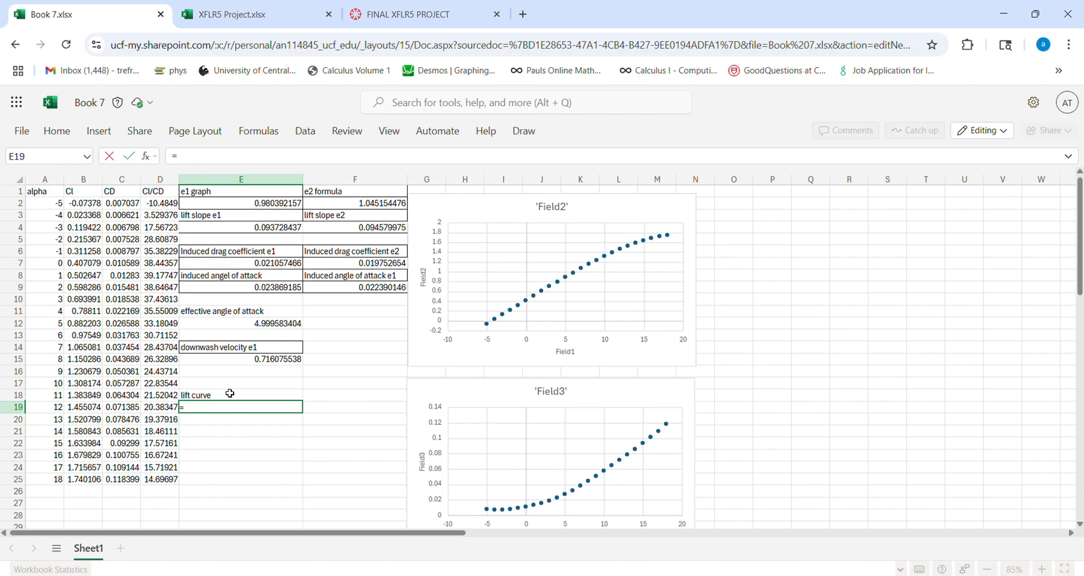
{"action": "type", "text": "b"}
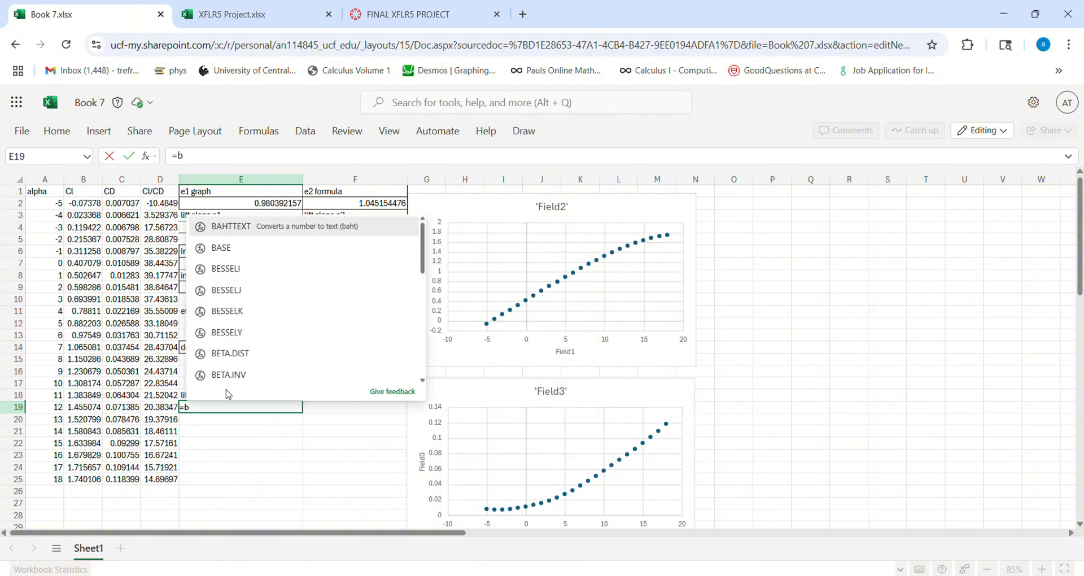
{"action": "type", "text": "3"}
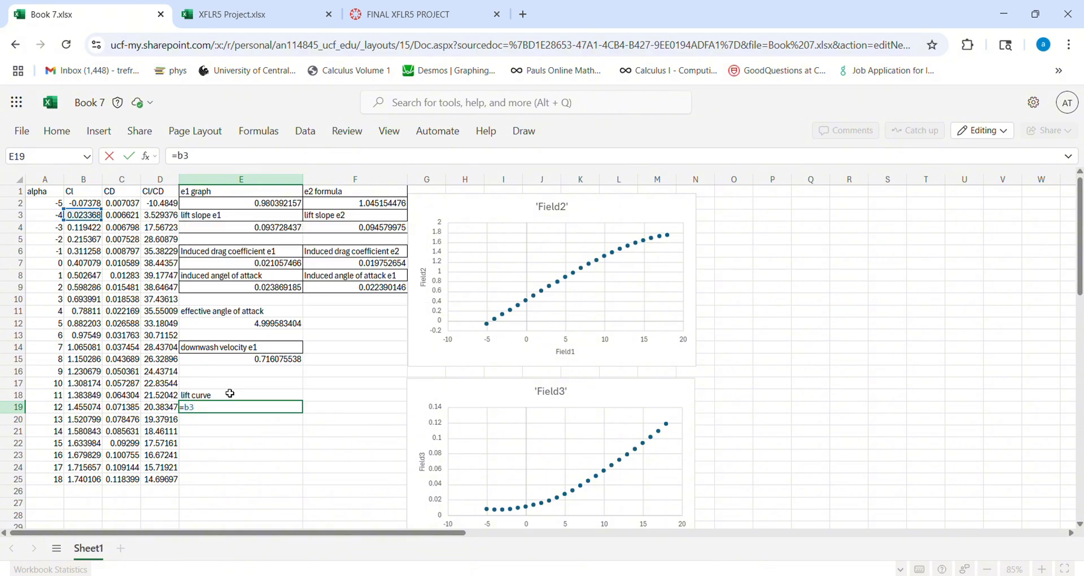
{"action": "key", "text": "BackSpace"}
{"action": "key", "text": "BackSpace"}
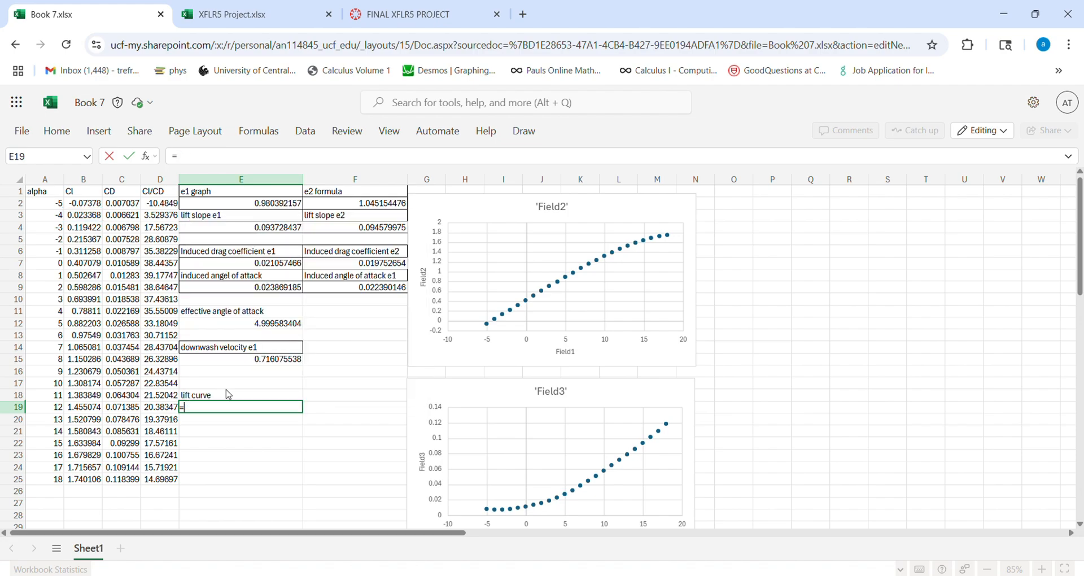
{"action": "type", "text": "(b3-"}
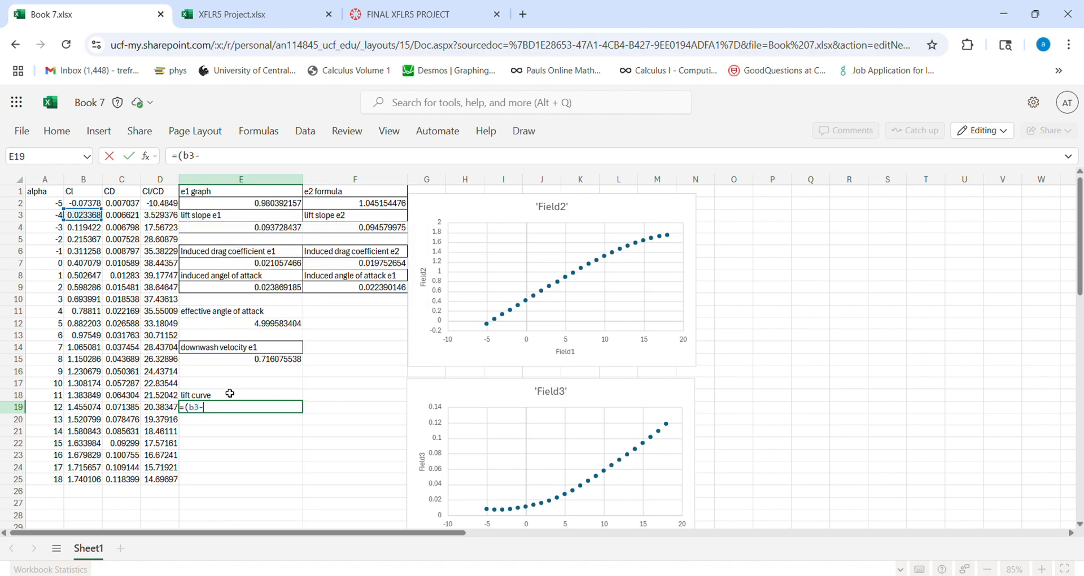
{"action": "type", "text": "c2"}
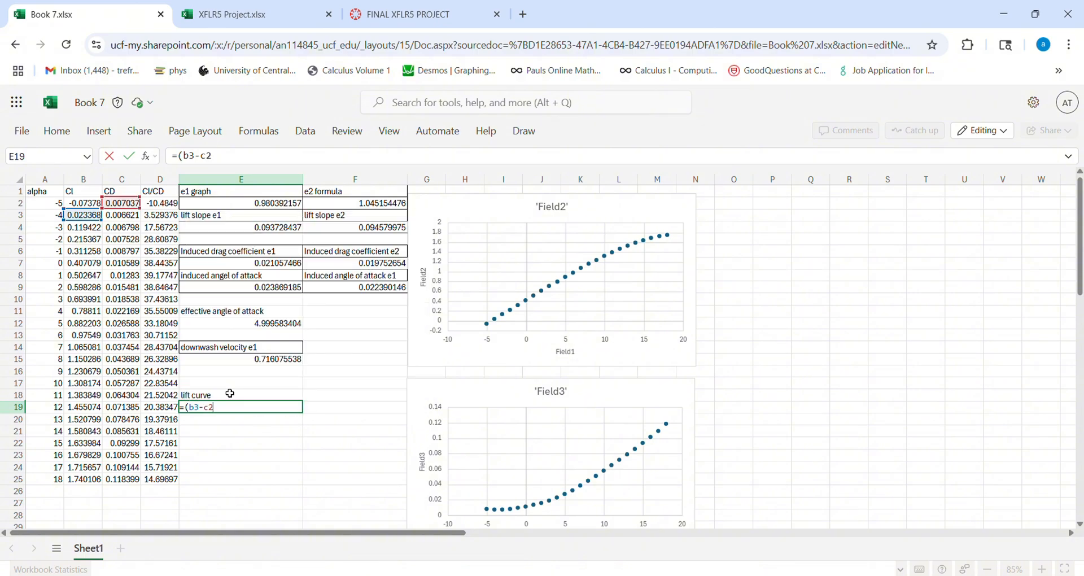
{"action": "key", "text": "BackSpace"}
{"action": "key", "text": "BackSpace"}
{"action": "type", "text": "b2)"}
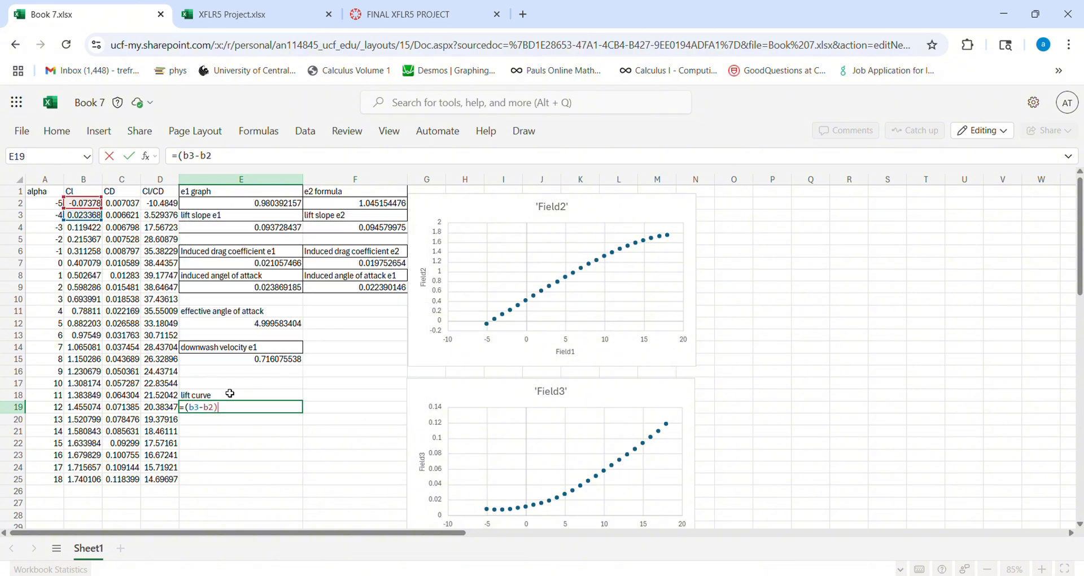
{"action": "type", "text": "/(a3-a2)"}
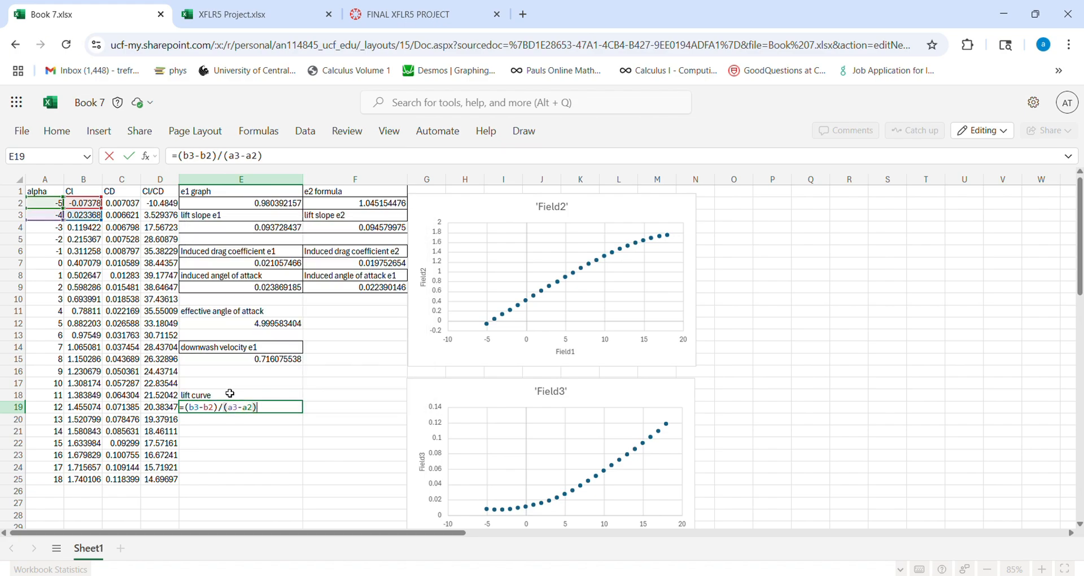
{"action": "key", "text": "Return"}
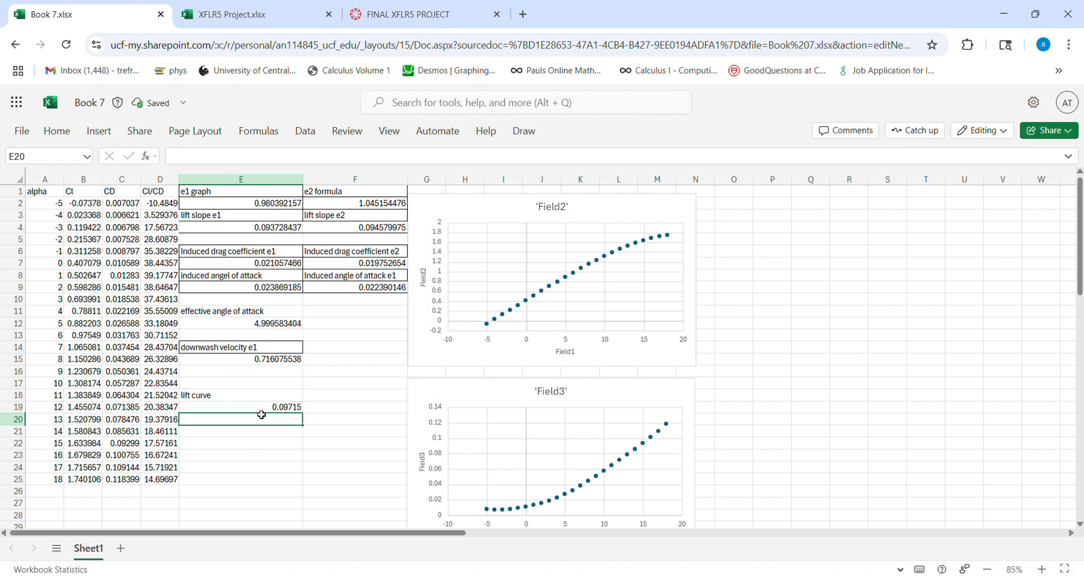
- Compare the lift curve slope from the data in E19 with the theoretical lift slopes in E4 and F4
{"action": "left_click", "coordinate": [260, 411]}
{"action": "left_click", "coordinate": [262, 423]}
{"action": "left_click", "coordinate": [261, 412]}
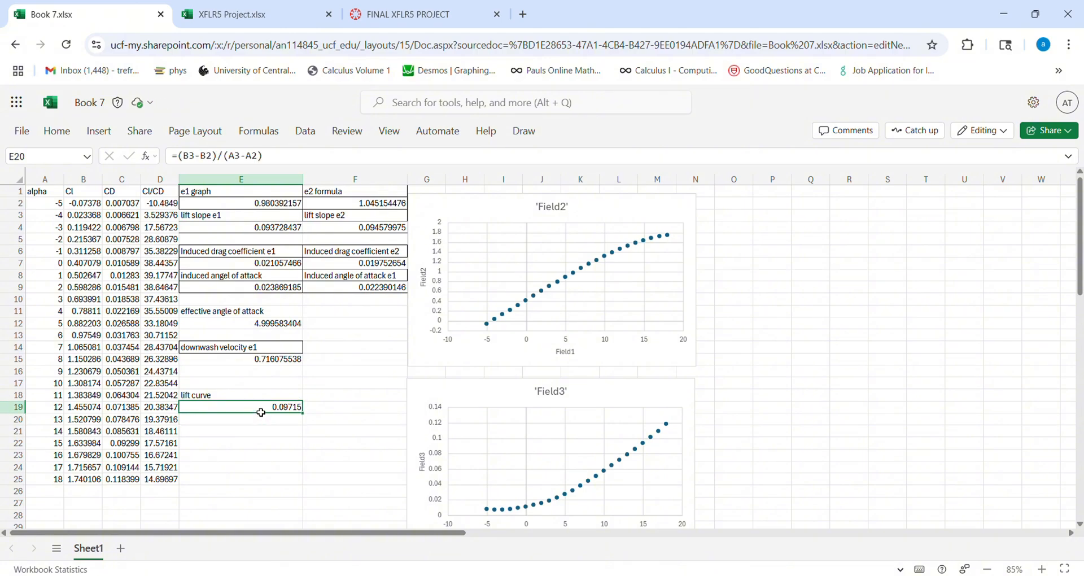
{"action": "left_click_drag", "start_coordinate": [346, 411], "coordinate": [261, 415]}
{"action": "left_click", "coordinate": [236, 232]}
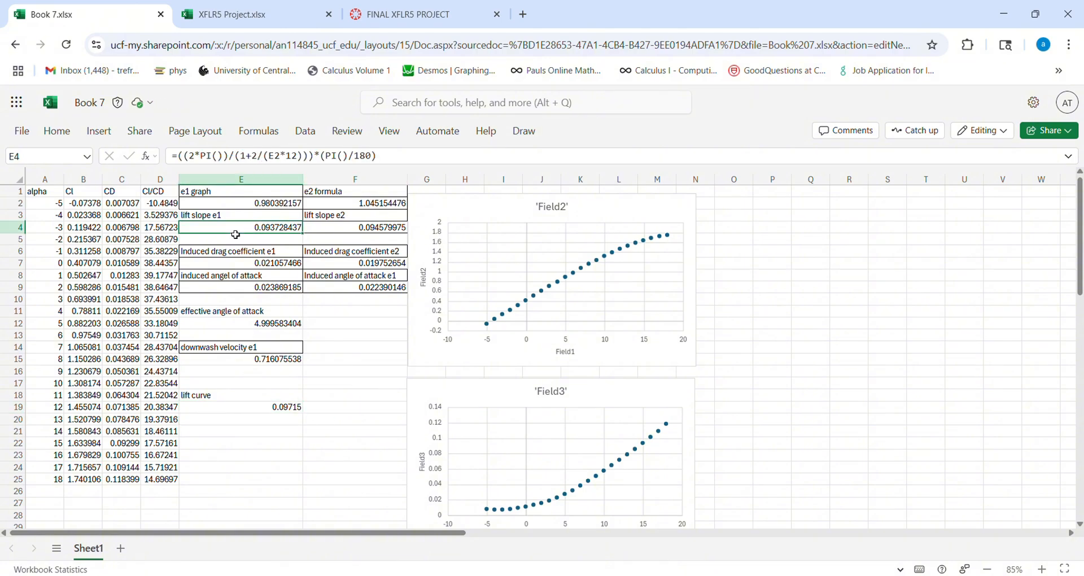
{"action": "left_click", "coordinate": [338, 233]}
{"action": "left_click", "coordinate": [283, 233]}
{"action": "left_click", "coordinate": [253, 411]}
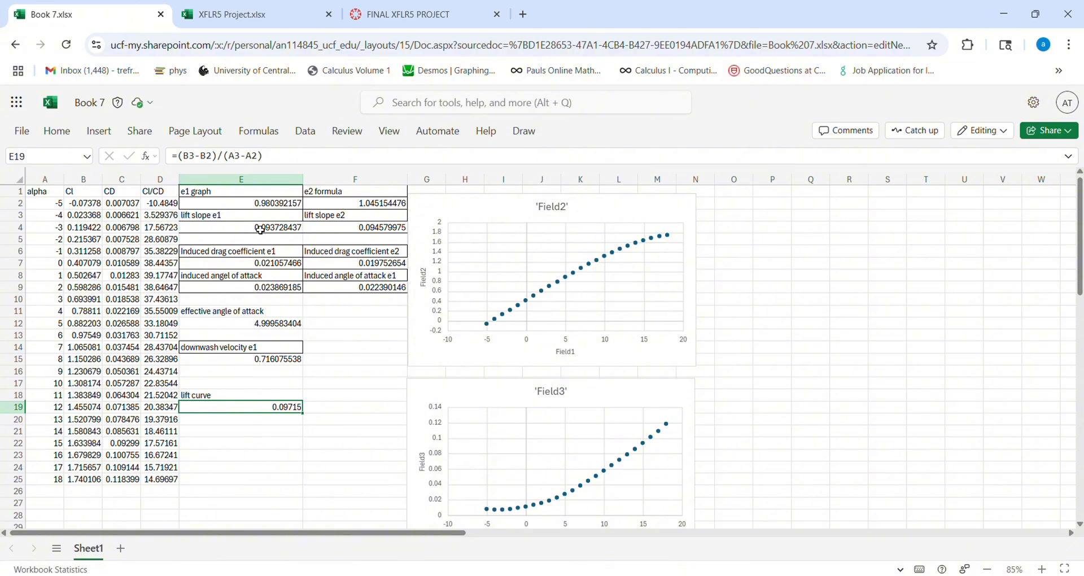
{"action": "left_click", "coordinate": [261, 230]}
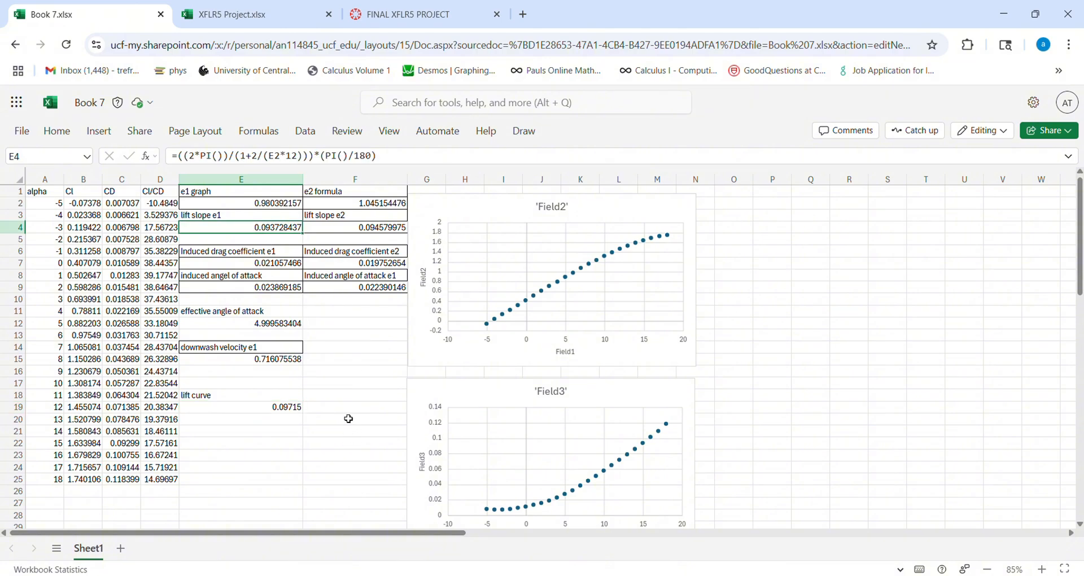
{"action": "left_click", "coordinate": [265, 406]}
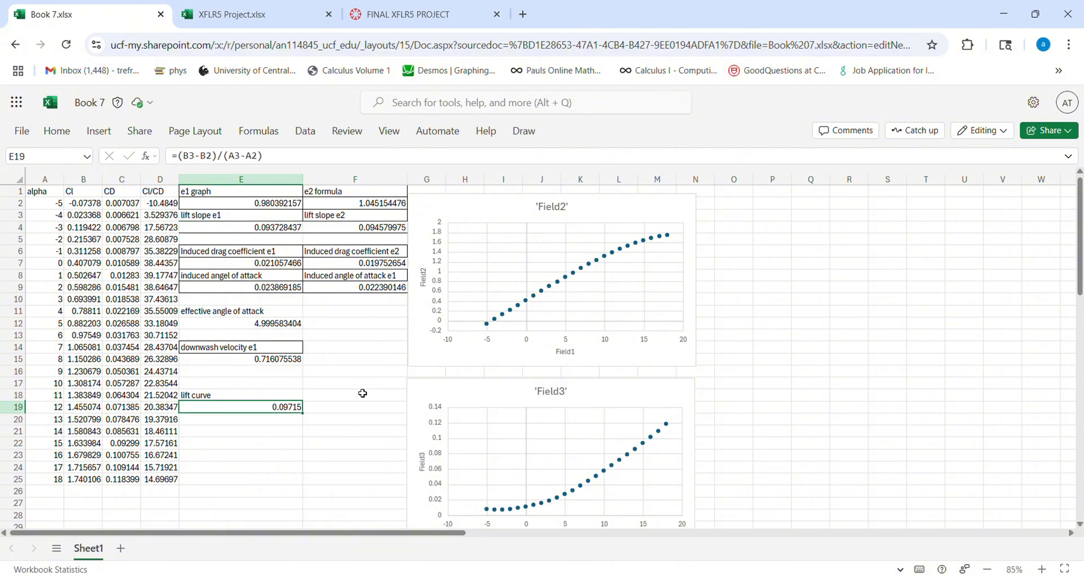
{"action": "left_click", "coordinate": [363, 394]}
- View the XFLR5 Project workbook's results and go back to the assignment's lift curve slope requirement
{"action": "left_click", "coordinate": [230, 22]}
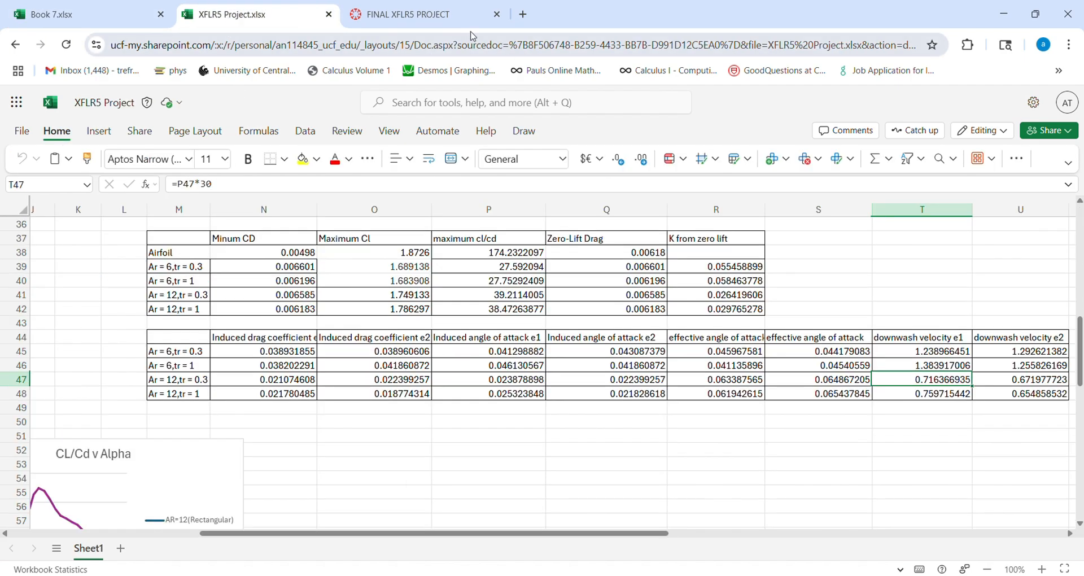
{"action": "left_click", "coordinate": [448, 26]}
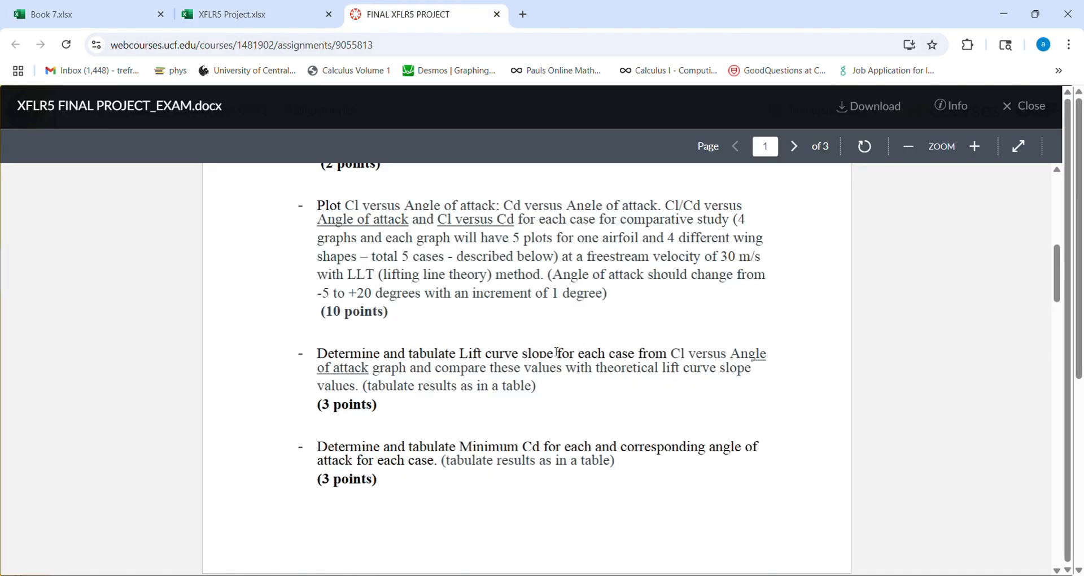
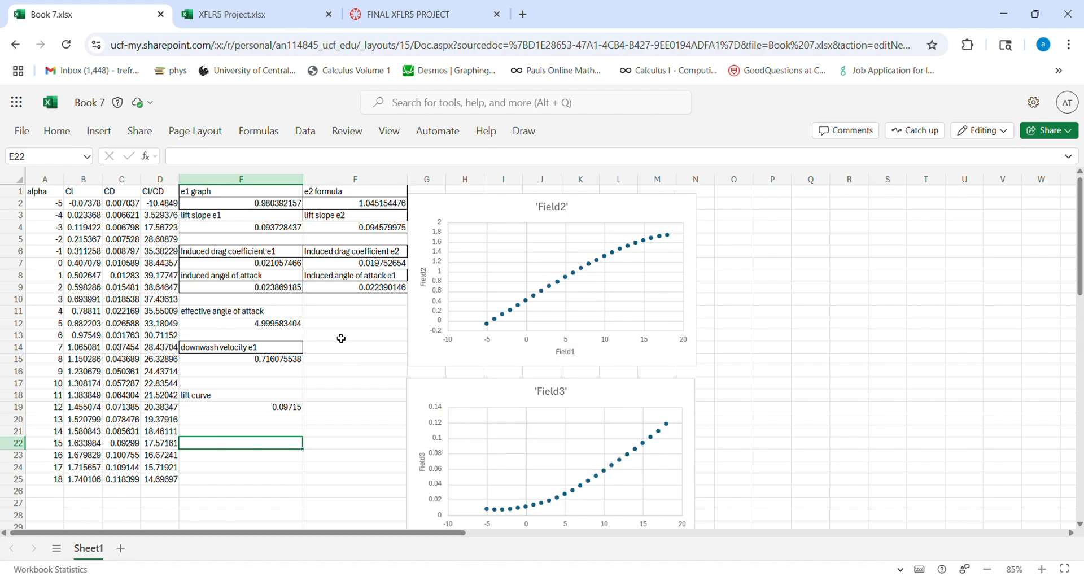
{"action": "left_click", "coordinate": [342, 337]}
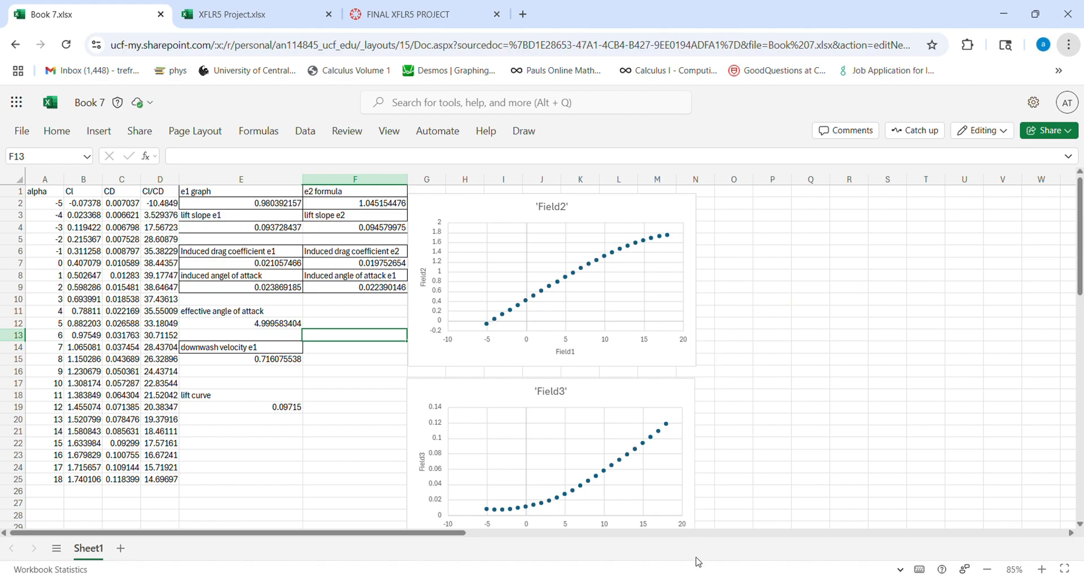
{"action": "left_click", "coordinate": [699, 562]}
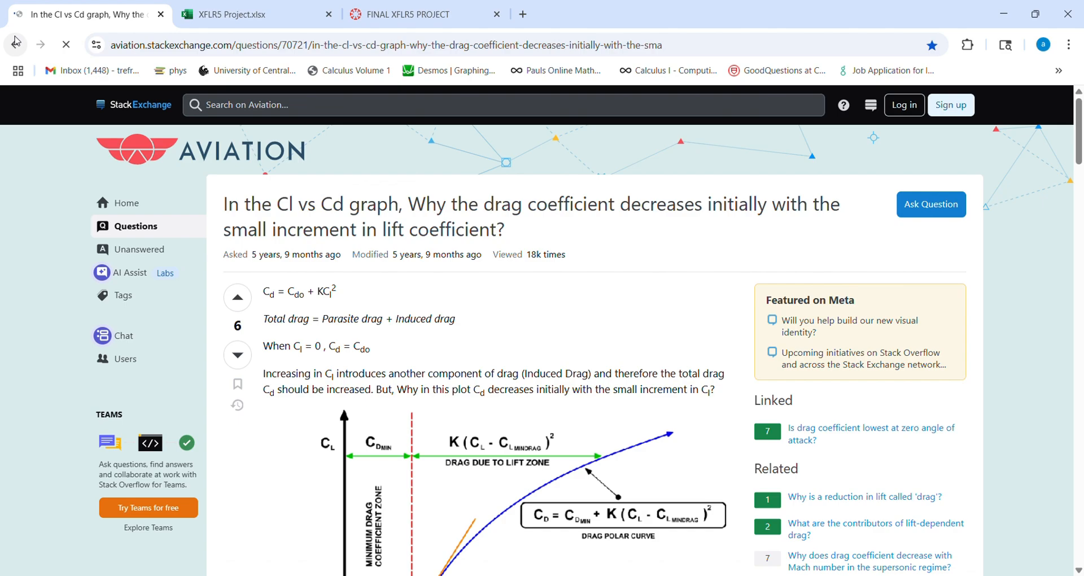
{"action": "left_click", "coordinate": [17, 42]}
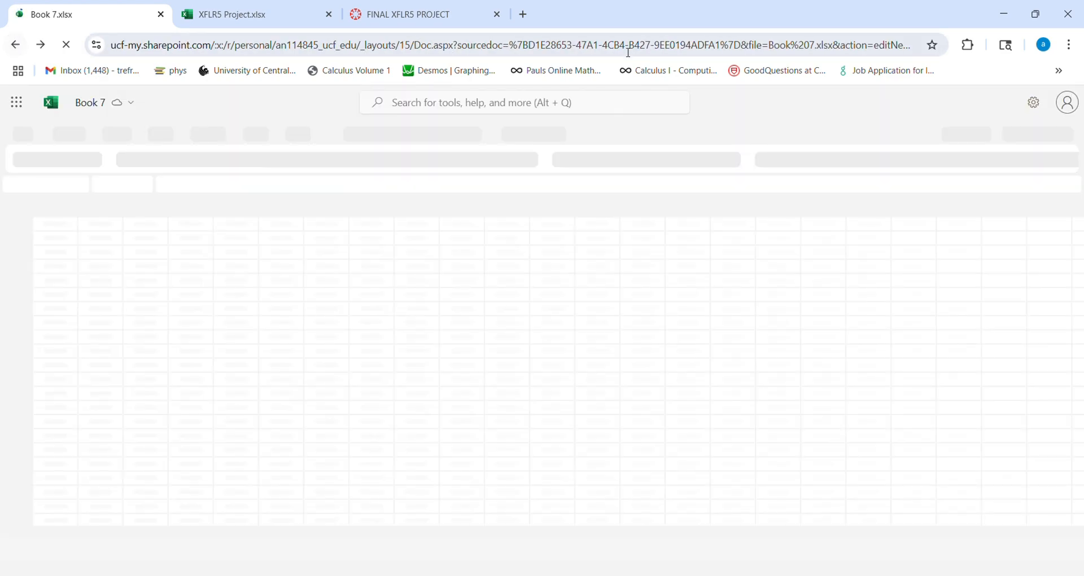
{"action": "left_click", "coordinate": [525, 15]}
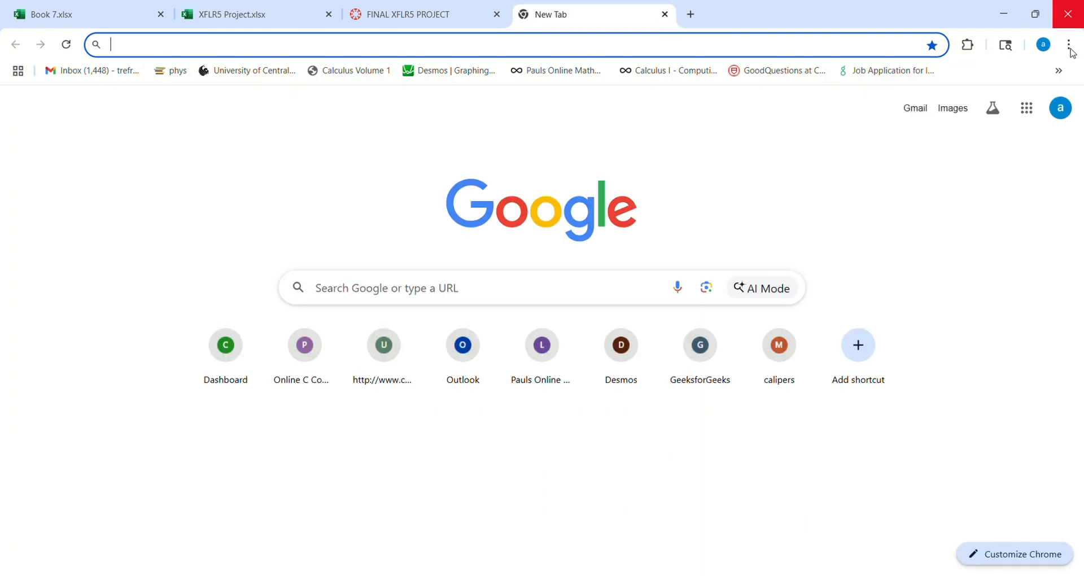
{"action": "left_click", "coordinate": [107, 15]}
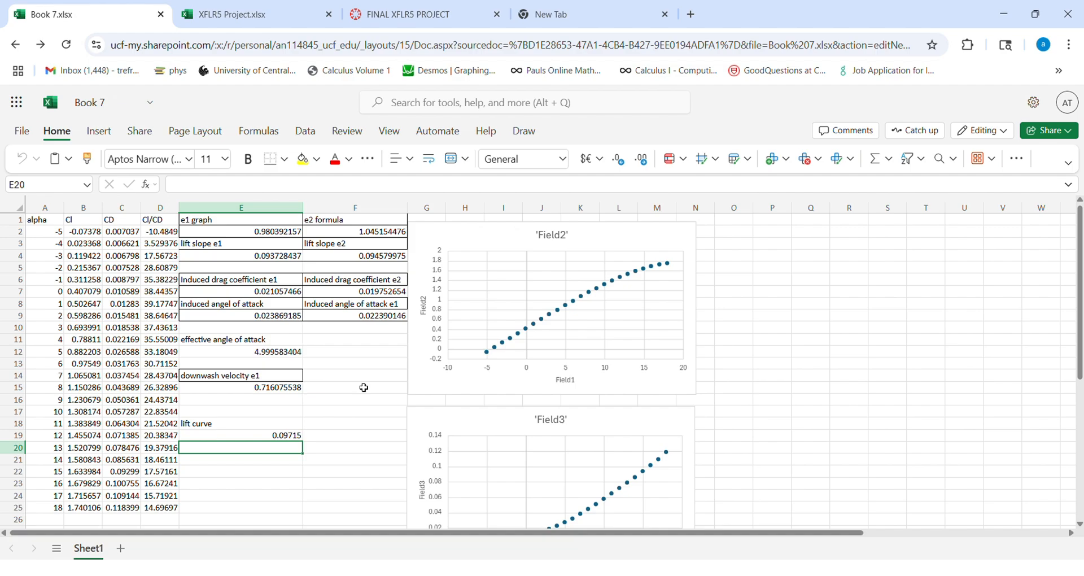
{"action": "scroll", "coordinate": [371, 363], "scroll_direction": "down", "scroll_amount": 2}
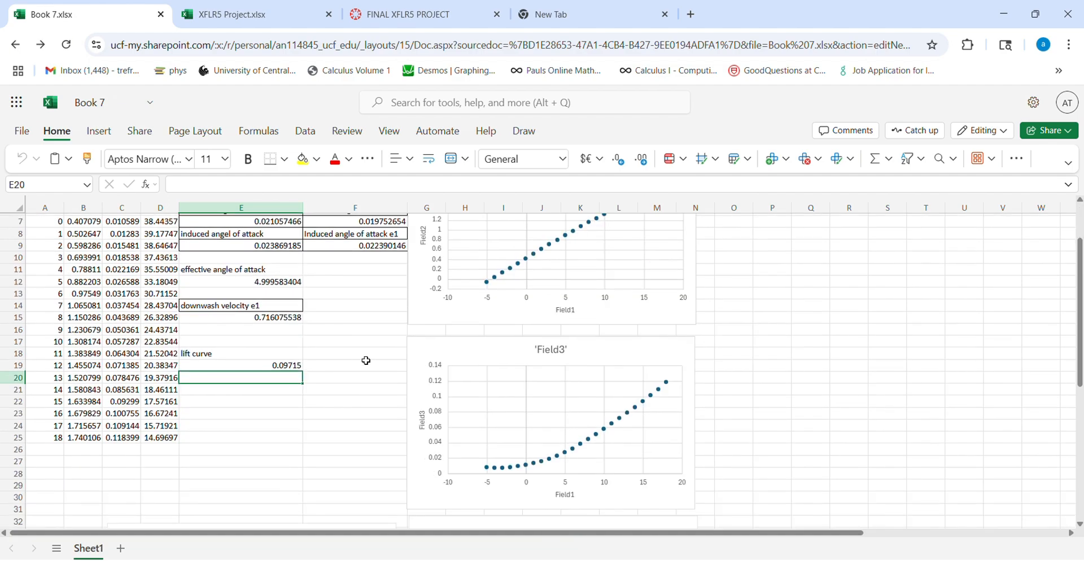
{"action": "scroll", "coordinate": [368, 361], "scroll_direction": "up", "scroll_amount": 2}
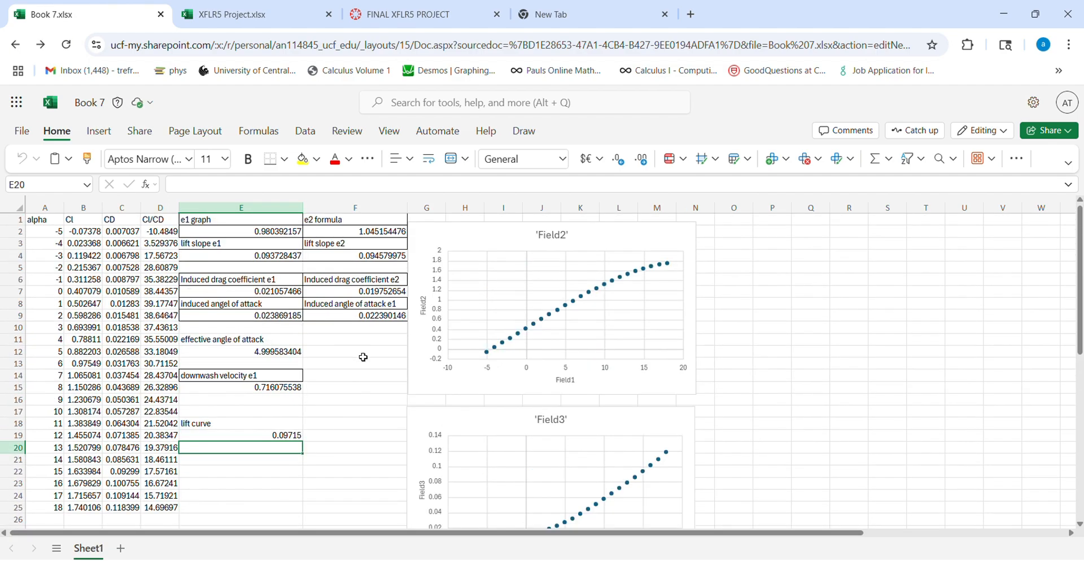
- Check the assignment's zero-lift drag and K requirement against the Zero-Lift Drag values tabulated in the XFLR5 Project workbook
{"action": "left_click", "coordinate": [226, 17]}
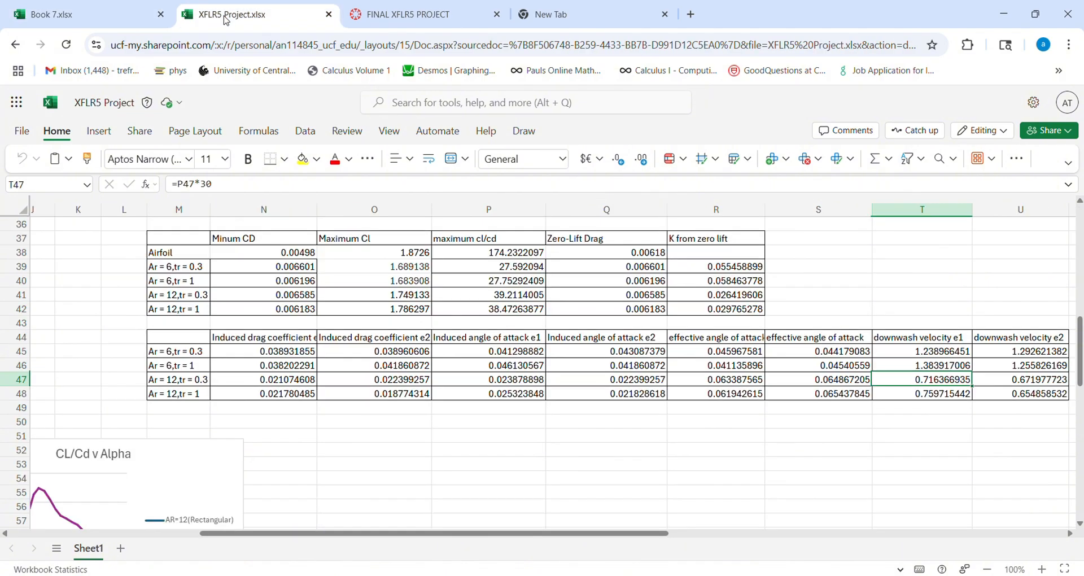
{"action": "left_click", "coordinate": [405, 20]}
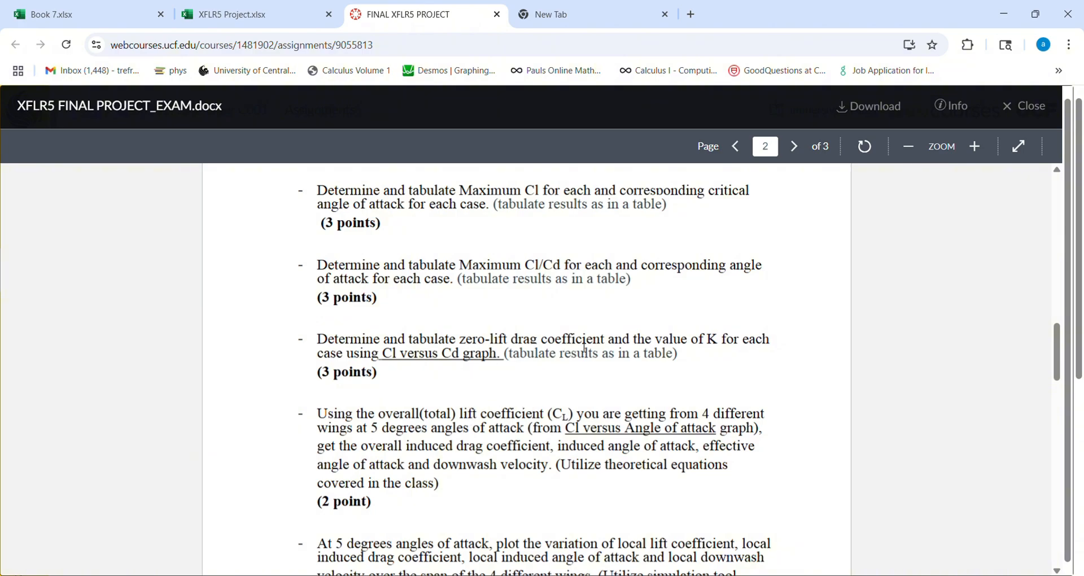
{"action": "left_click", "coordinate": [230, 17]}
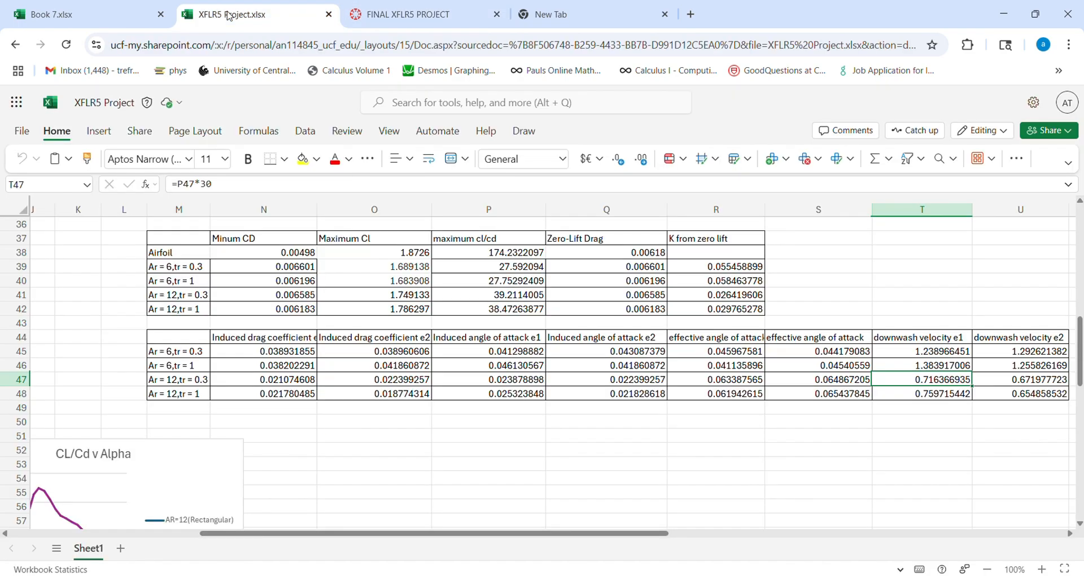
{"action": "left_click_drag", "start_coordinate": [509, 537], "coordinate": [254, 537]}
{"action": "scroll", "coordinate": [411, 438], "scroll_direction": "up", "scroll_amount": 3}
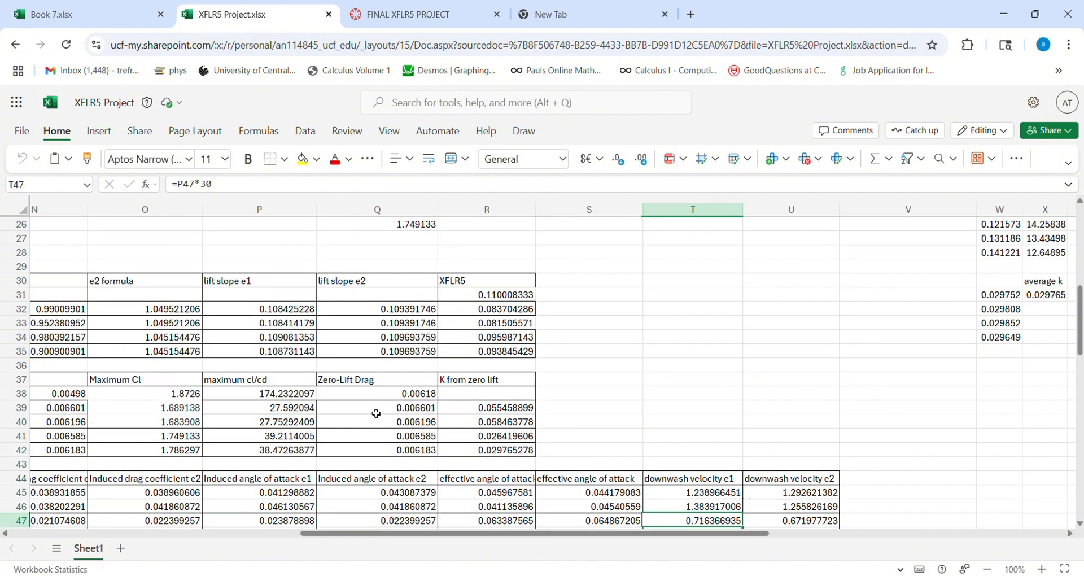
{"action": "left_click", "coordinate": [376, 412]}
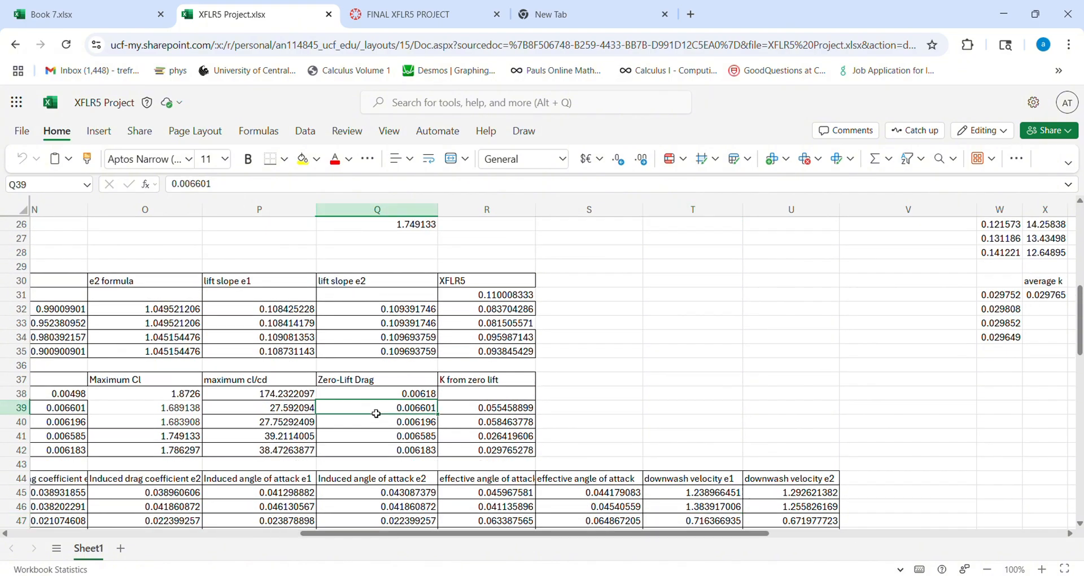
- Examine the charts in Book 7 and the Ar = 12, tr = 0.3 "K from zero lift" value in the XFLR5 Project workbook
{"action": "left_click", "coordinate": [51, 7]}
{"action": "scroll", "coordinate": [543, 275], "scroll_direction": "down", "scroll_amount": 2}
{"action": "scroll", "coordinate": [564, 305], "scroll_direction": "up", "scroll_amount": 2}
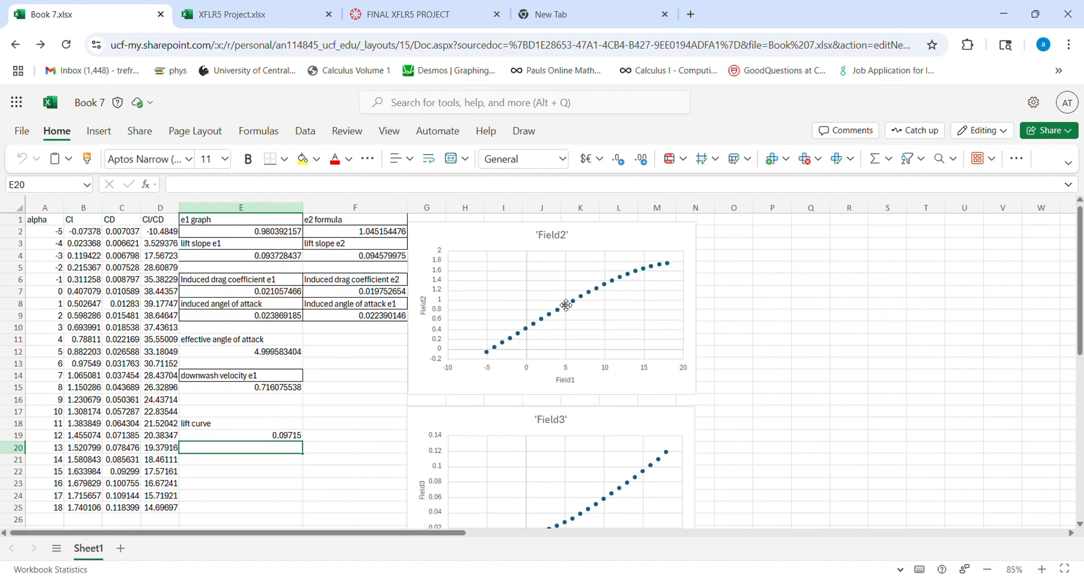
{"action": "scroll", "coordinate": [567, 307], "scroll_direction": "down", "scroll_amount": 5}
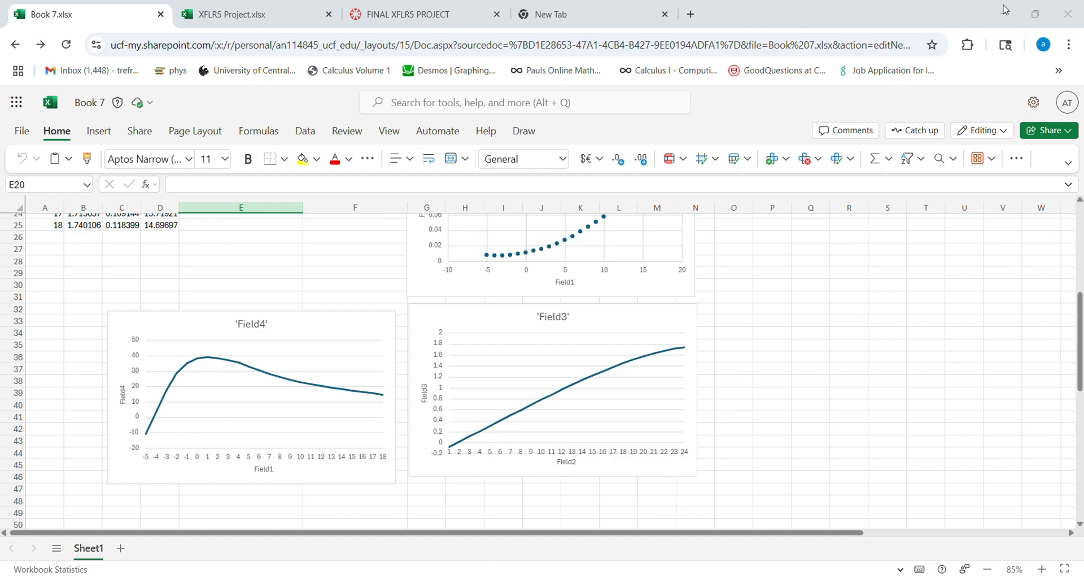
{"action": "left_click", "coordinate": [336, 11]}
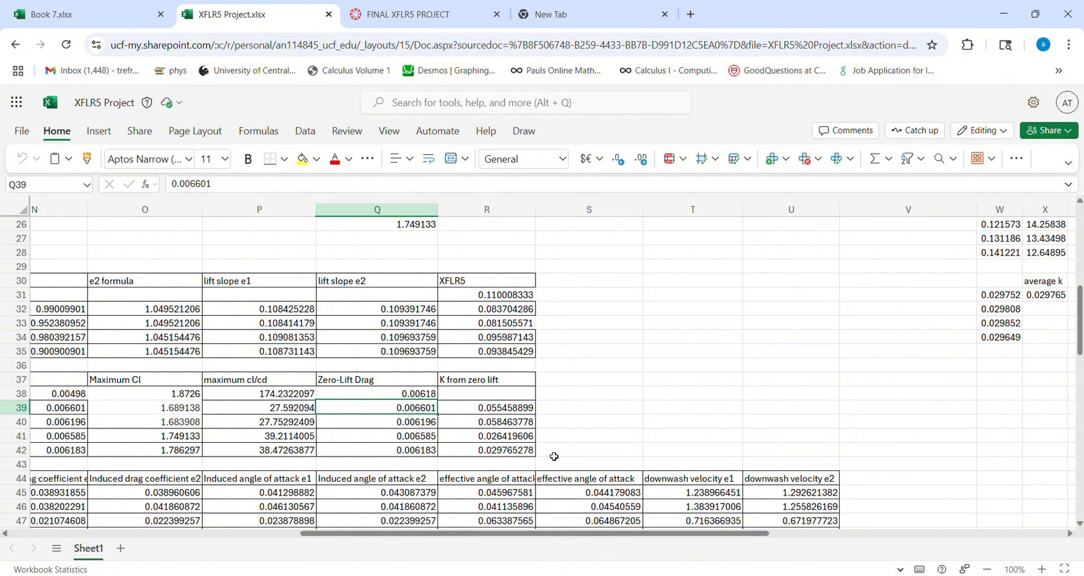
{"action": "left_click", "coordinate": [467, 442]}
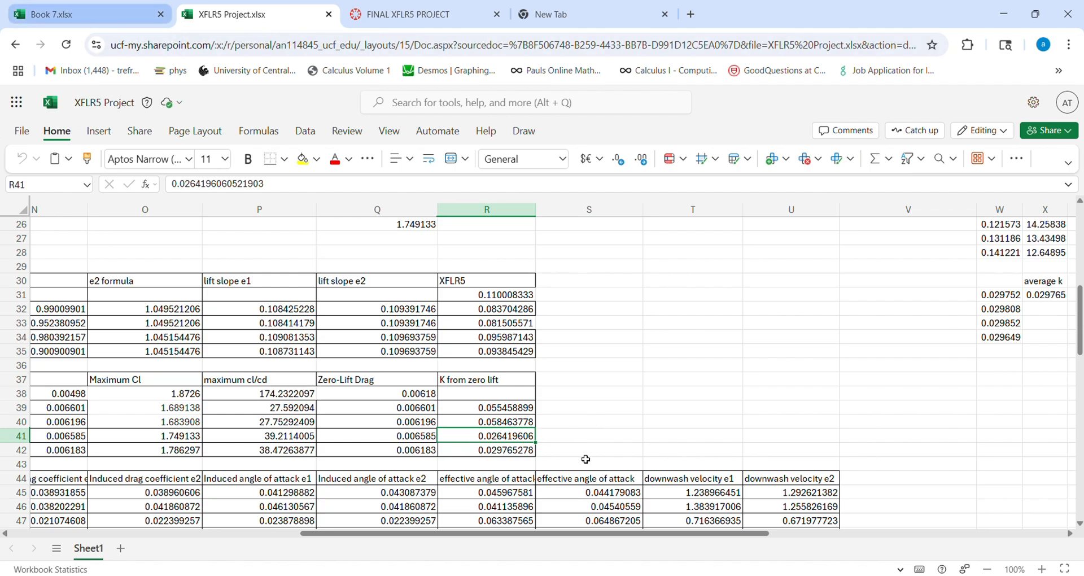
{"action": "left_click", "coordinate": [111, 20]}
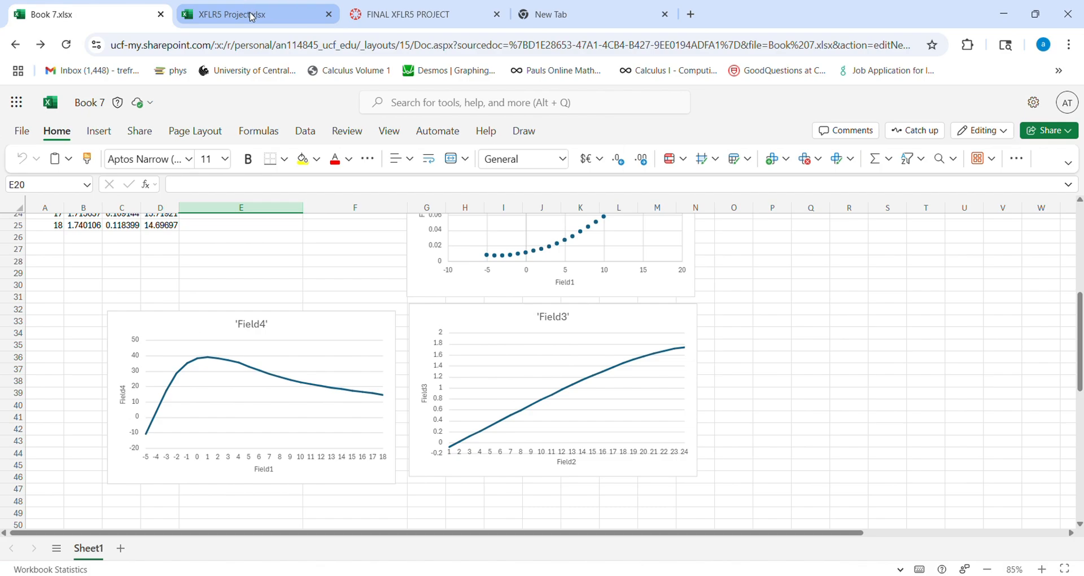
- Read the assignment's remaining requirements on spanwise local plots at 5 degrees and the written discussions, and return to Book 7
{"action": "left_click", "coordinate": [362, 14]}
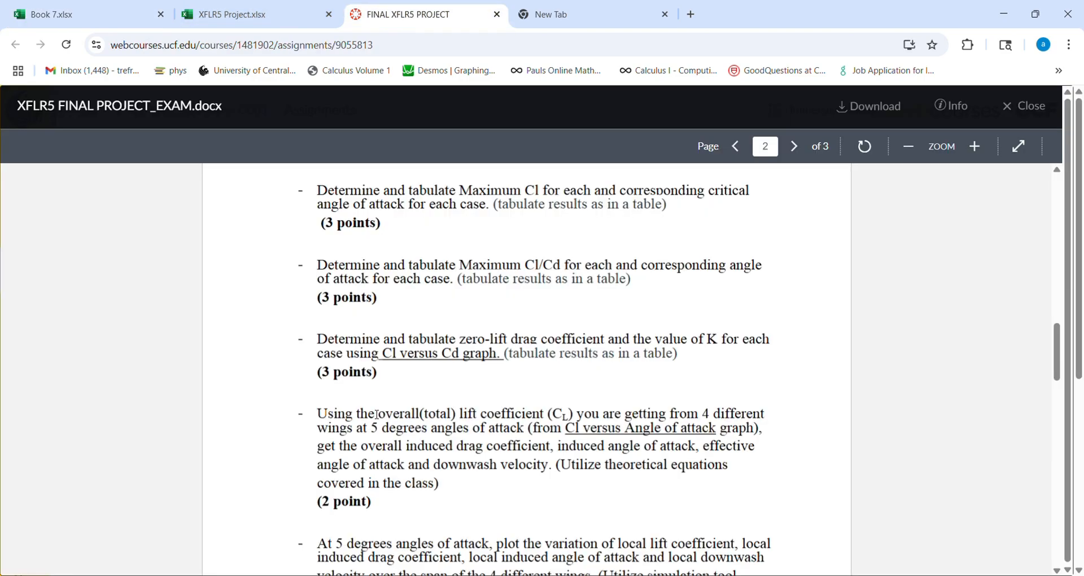
{"action": "scroll", "coordinate": [347, 421], "scroll_direction": "down", "scroll_amount": 3}
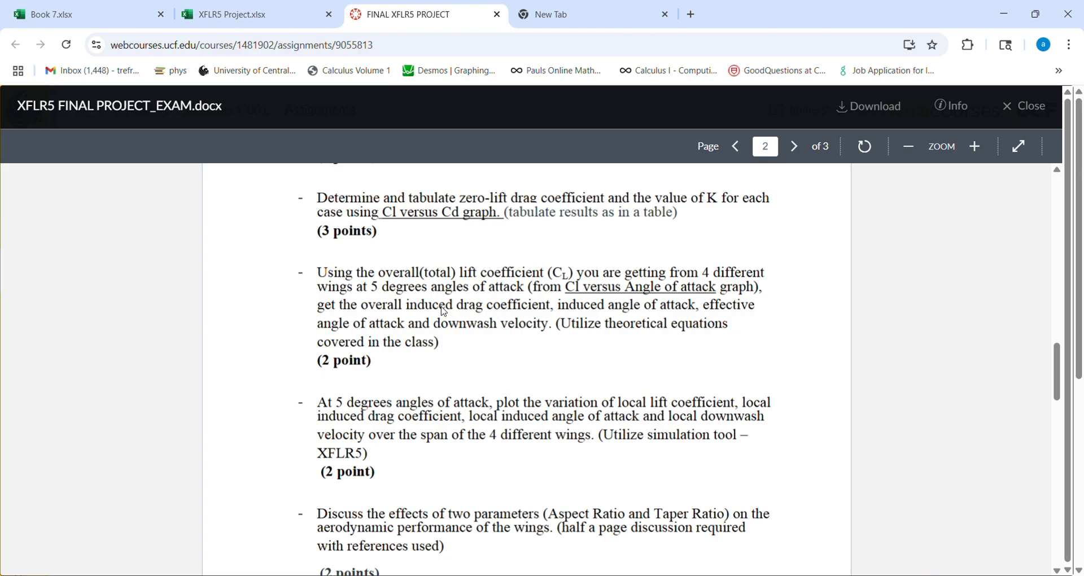
{"action": "scroll", "coordinate": [443, 312], "scroll_direction": "down", "scroll_amount": 3}
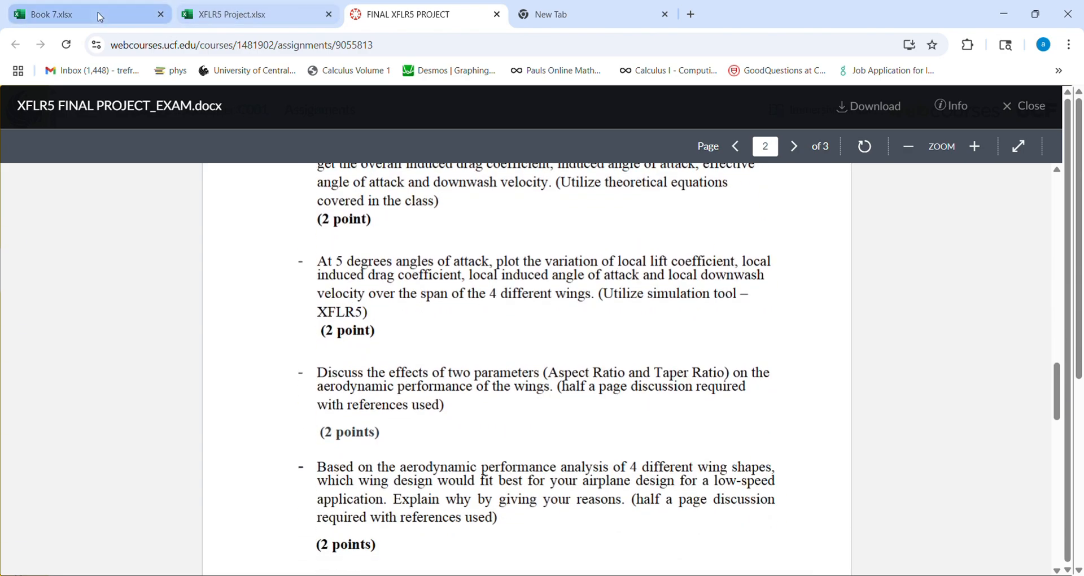
{"action": "scroll", "coordinate": [409, 381], "scroll_direction": "down", "scroll_amount": 2}
{"action": "left_click", "coordinate": [93, 13]}
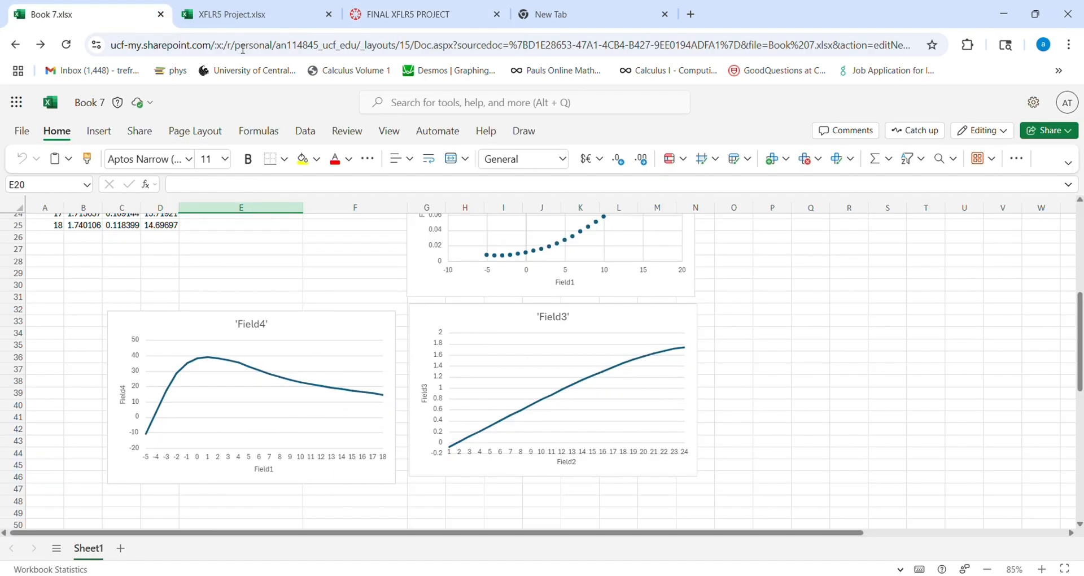
{"action": "scroll", "coordinate": [831, 402], "scroll_direction": "up", "scroll_amount": 6}
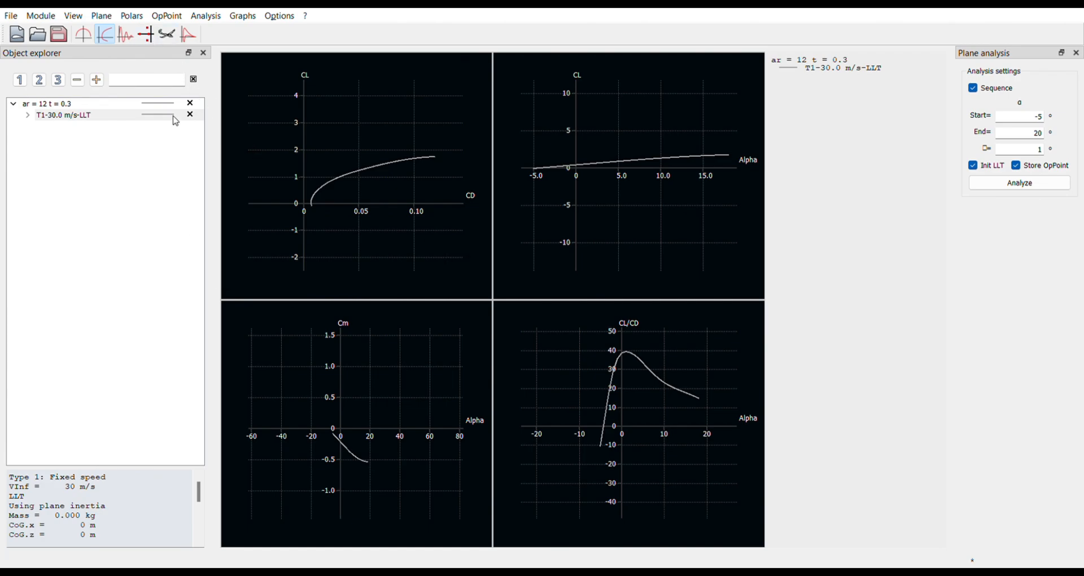
- In XFLR5, switch to the operating point view and show the T1-30.0 m/s-LLT result at -5.000 degrees for the ar = 12 t = 0.3 wing
{"action": "left_click", "coordinate": [189, 35]}
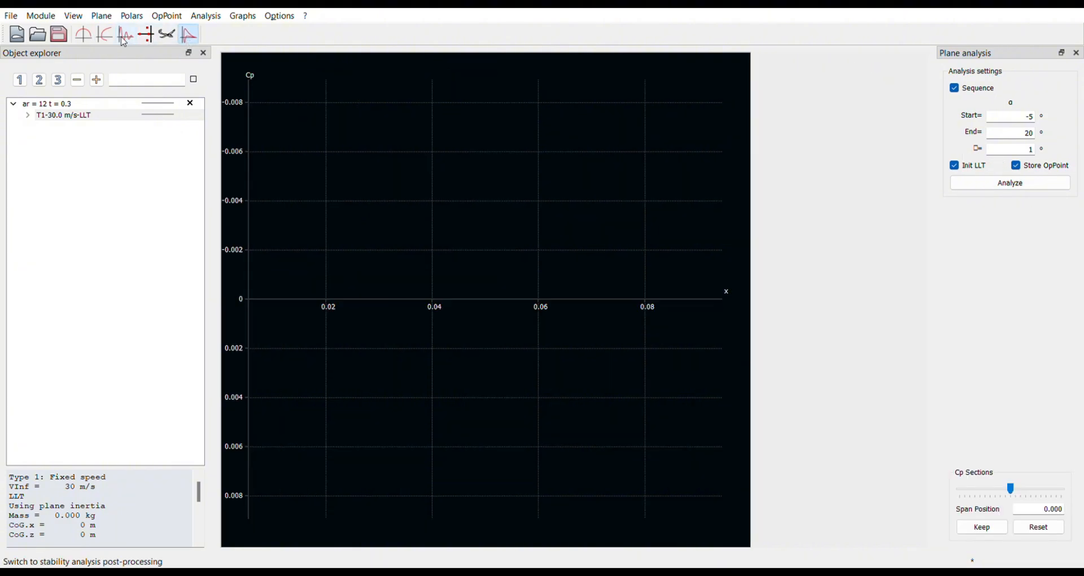
{"action": "left_click", "coordinate": [167, 36]}
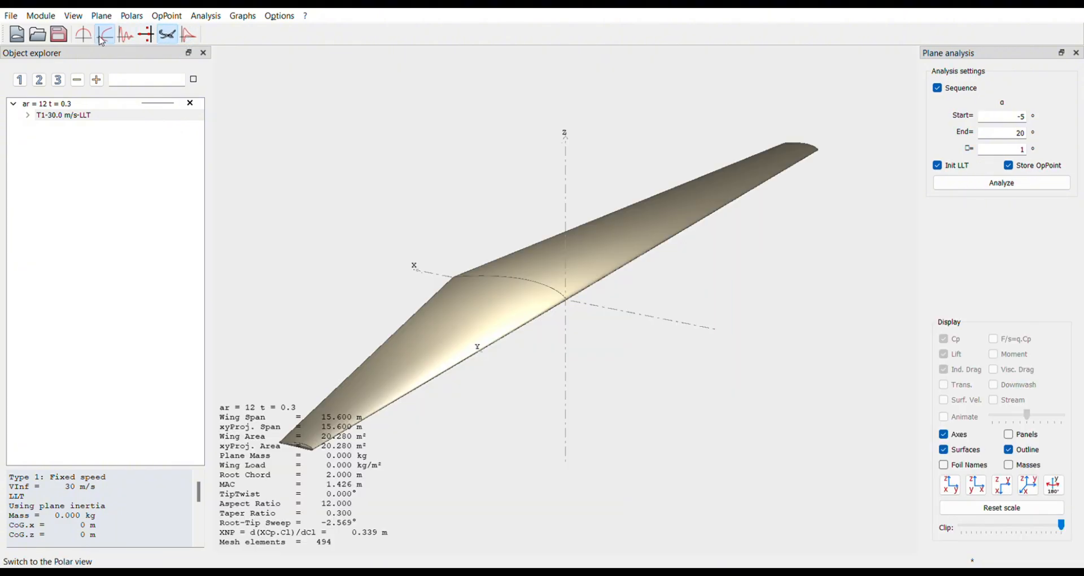
{"action": "left_click", "coordinate": [105, 35]}
{"action": "left_click", "coordinate": [83, 35]}
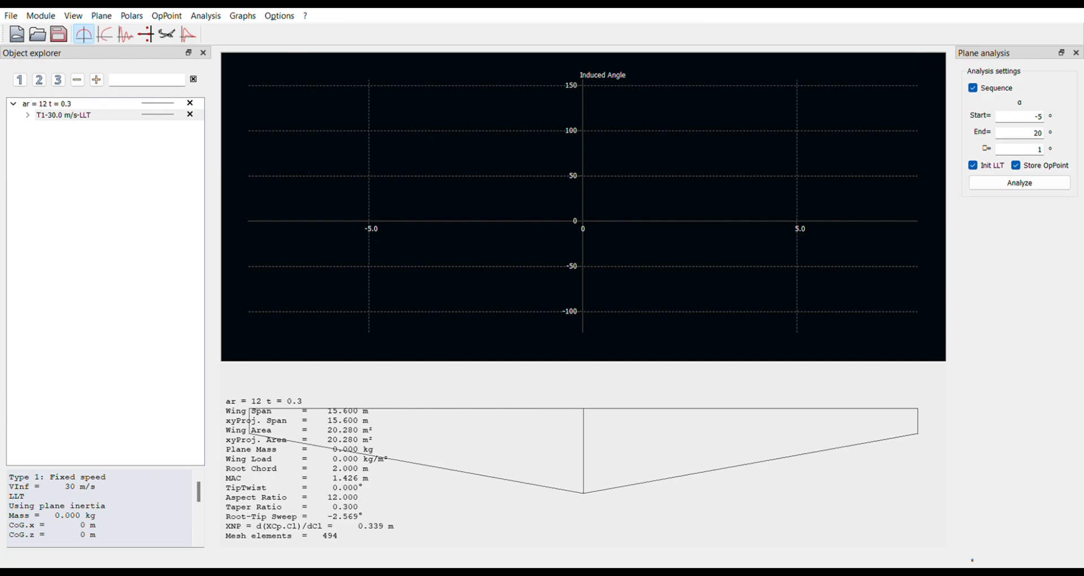
{"action": "left_click", "coordinate": [65, 115]}
{"action": "left_click", "coordinate": [28, 115]}
{"action": "left_click", "coordinate": [55, 128]}
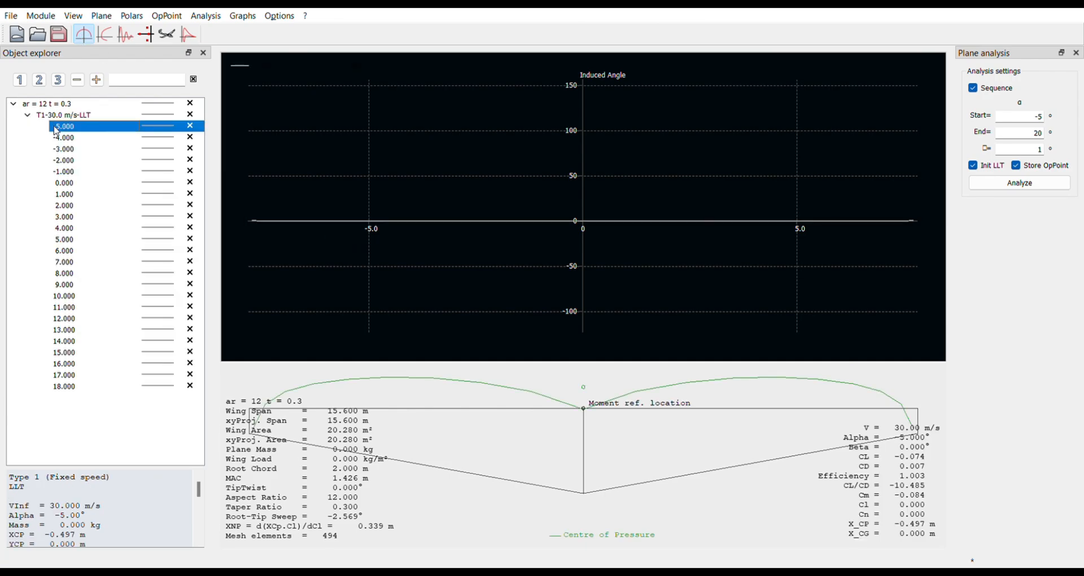
- Examine how the spanwise Induced Angle curve varies across the T1-30.0 m/s-LLT operating points from -5 to 18 degrees
{"action": "key", "text": "Down"}
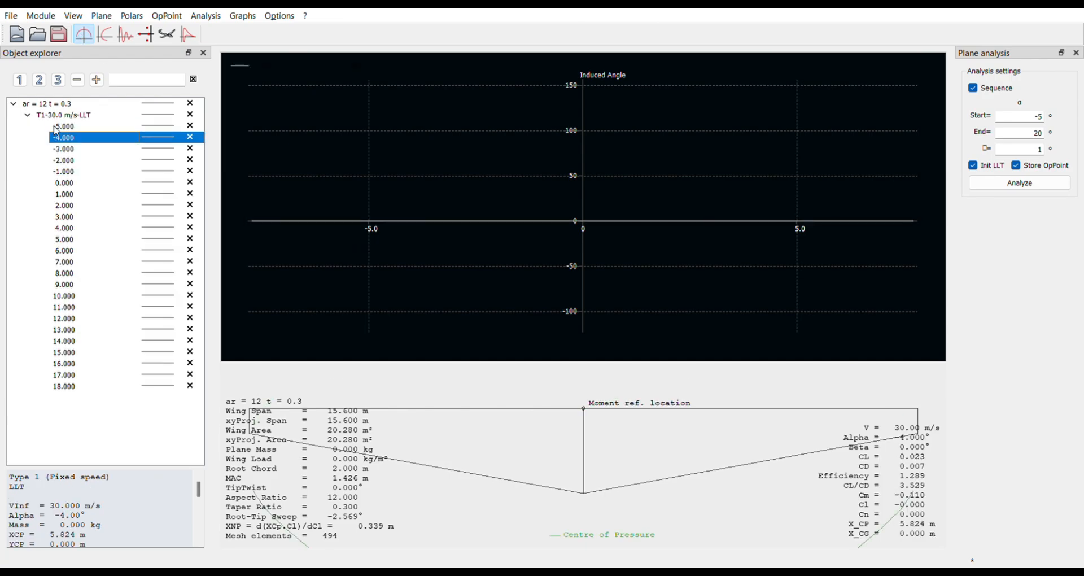
{"action": "key", "text": "Up"}
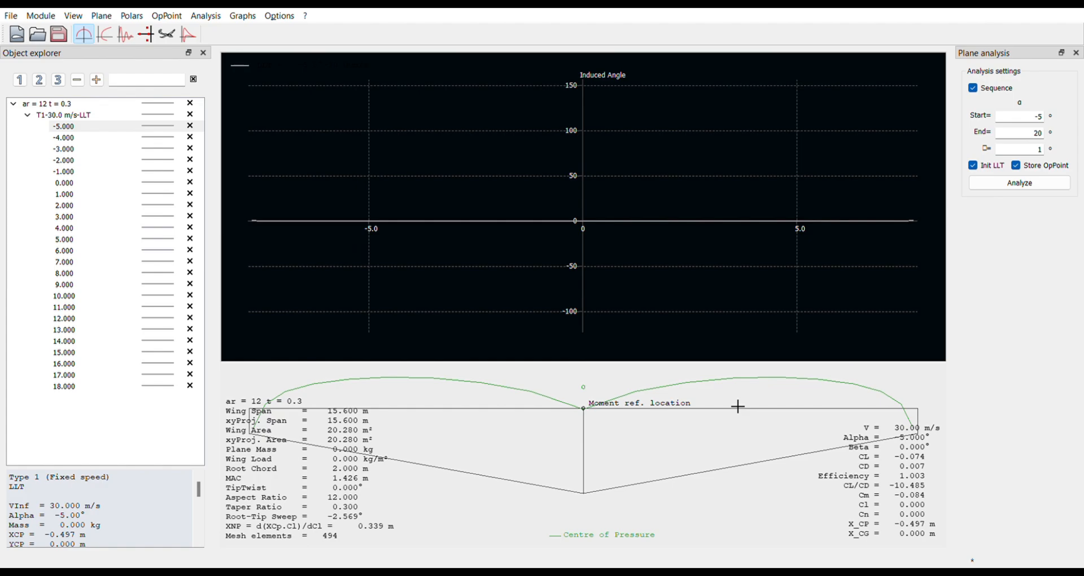
{"action": "left_click", "coordinate": [74, 127]}
{"action": "key", "text": "Down"}
{"action": "key", "text": "Down"}
{"action": "key", "text": "Down"}
{"action": "key", "text": "Down"}
{"action": "key", "text": "Down"}
{"action": "key", "text": "Down"}
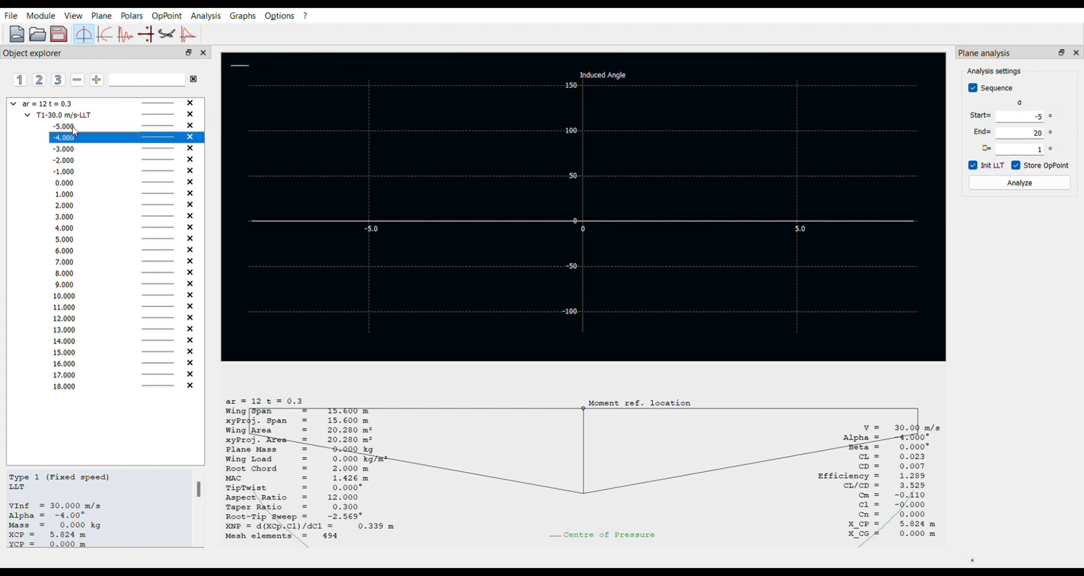
{"action": "key", "text": "Down"}
{"action": "key", "text": "Down"}
{"action": "key", "text": "Down"}
{"action": "key", "text": "Down"}
{"action": "key", "text": "Down"}
{"action": "key", "text": "Down"}
{"action": "key", "text": "Down"}
{"action": "key", "text": "Down"}
{"action": "key", "text": "Down"}
{"action": "key", "text": "Down"}
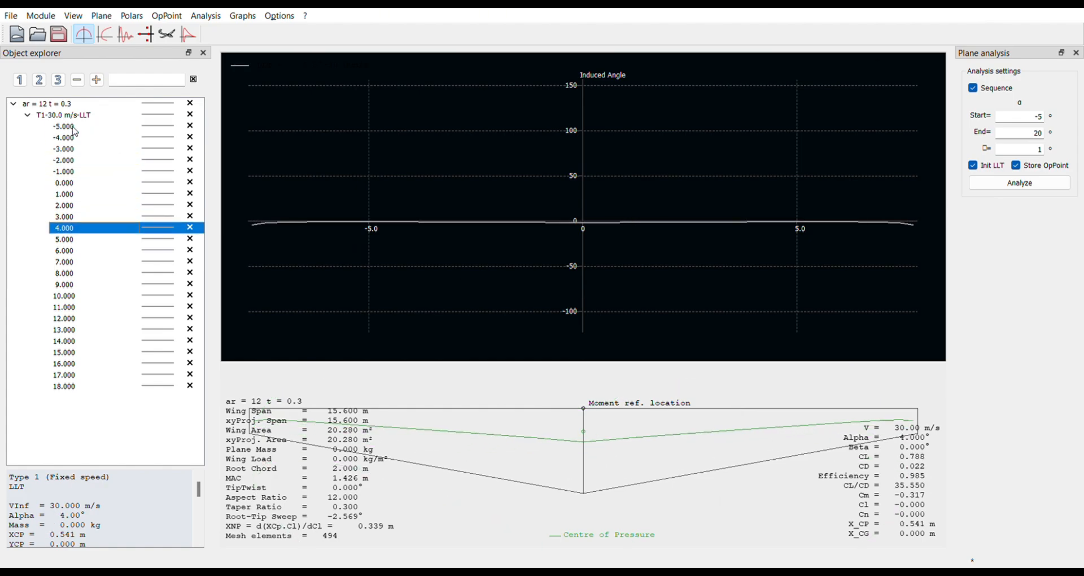
{"action": "key", "text": "Down"}
{"action": "key", "text": "Down"}
{"action": "key", "text": "Down"}
{"action": "key", "text": "Down"}
{"action": "key", "text": "Down"}
{"action": "key", "text": "Down"}
{"action": "key", "text": "Down"}
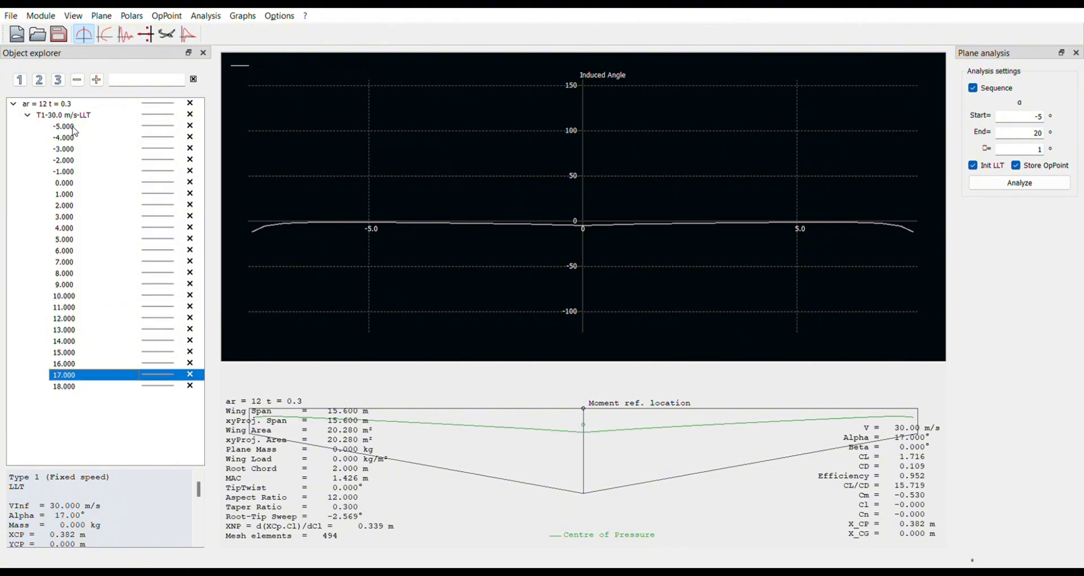
{"action": "scroll", "coordinate": [664, 231], "scroll_direction": "up", "scroll_amount": 2}
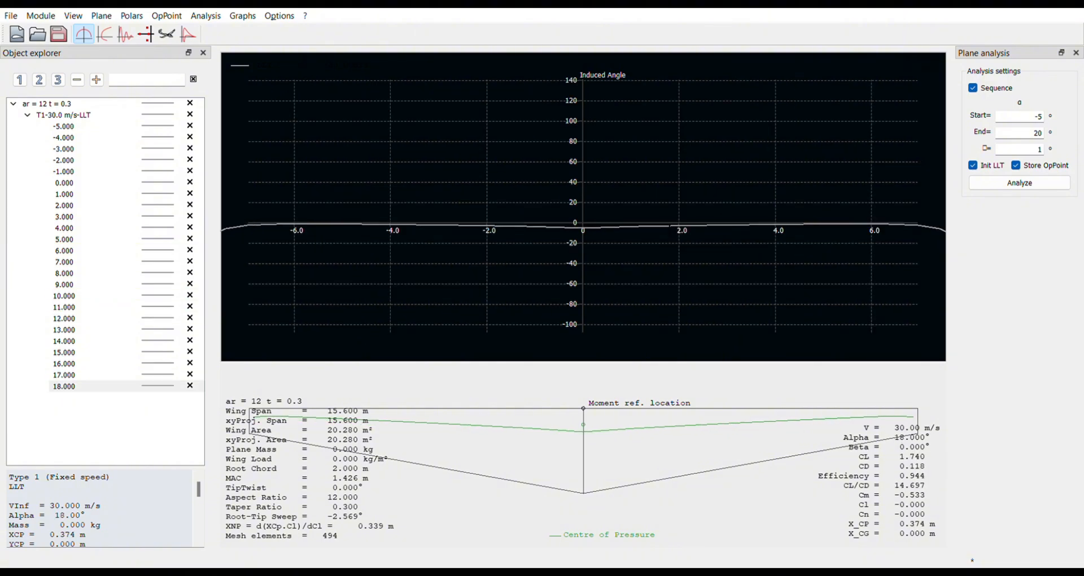
{"action": "scroll", "coordinate": [665, 231], "scroll_direction": "down", "scroll_amount": 12}
{"action": "scroll", "coordinate": [665, 231], "scroll_direction": "up", "scroll_amount": 7}
{"action": "scroll", "coordinate": [664, 230], "scroll_direction": "up", "scroll_amount": 1}
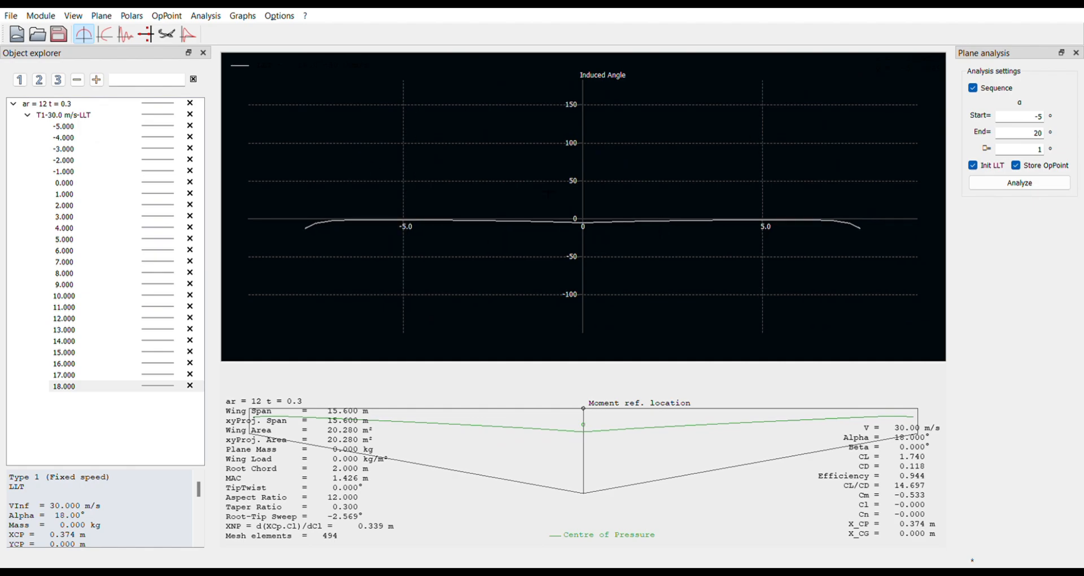
{"action": "key", "text": "alt+Tab"}
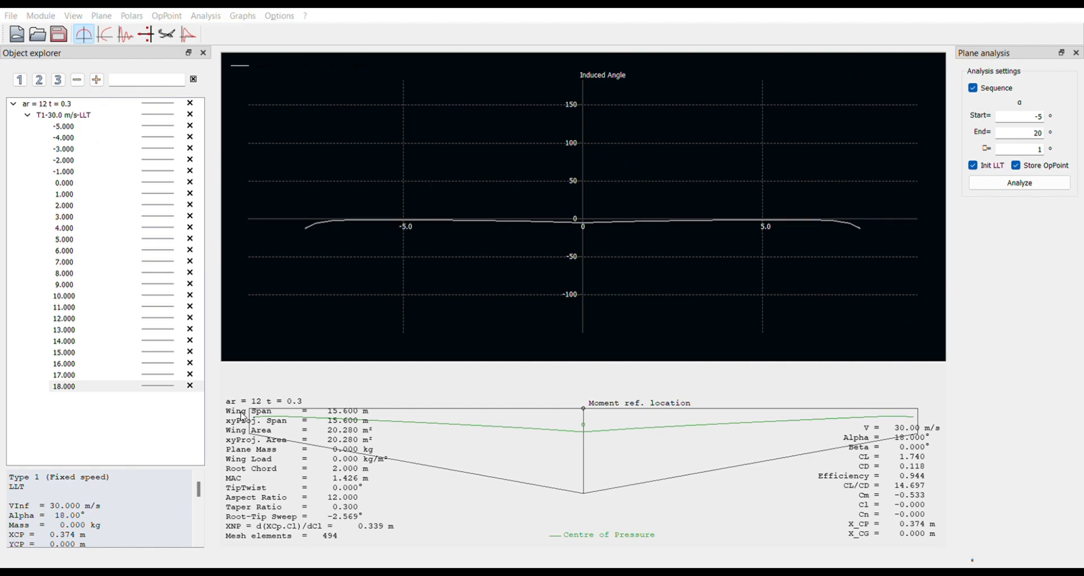